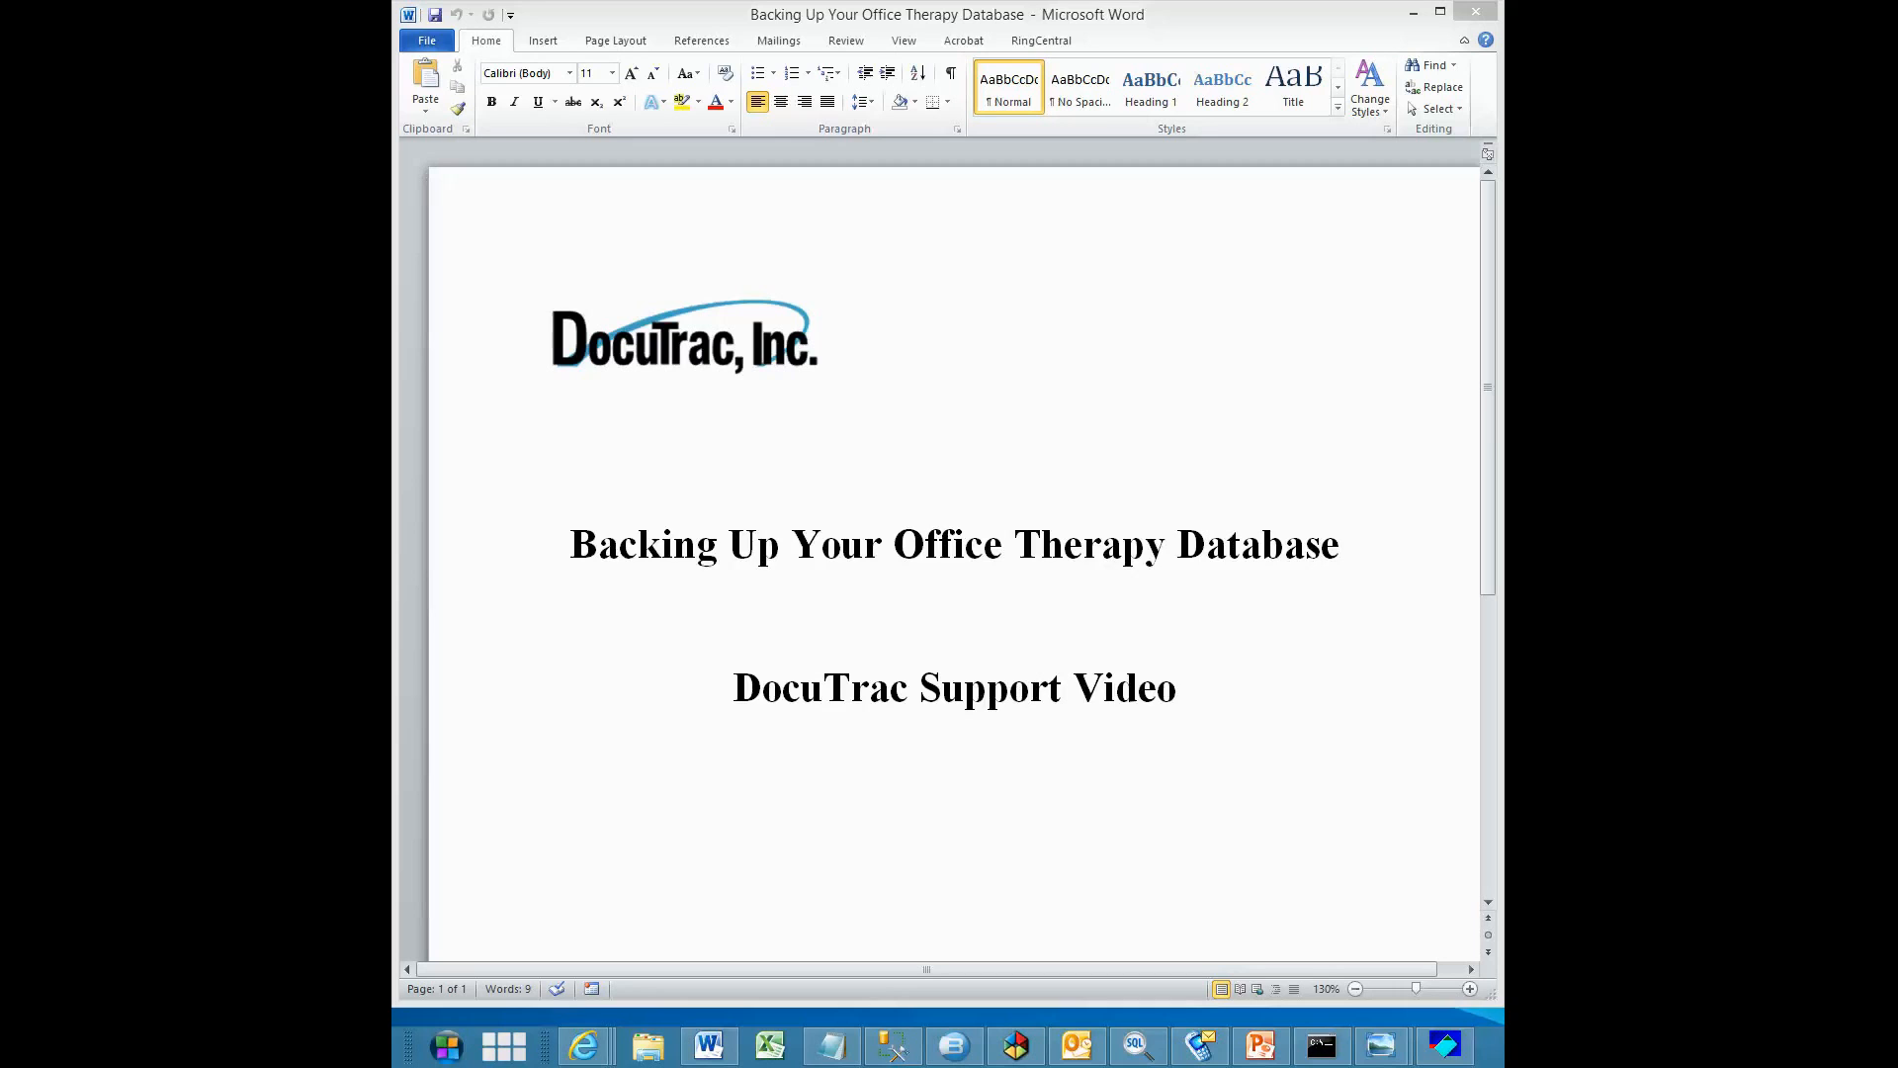
{"action": "left_click", "coordinate": [1414, 14]}
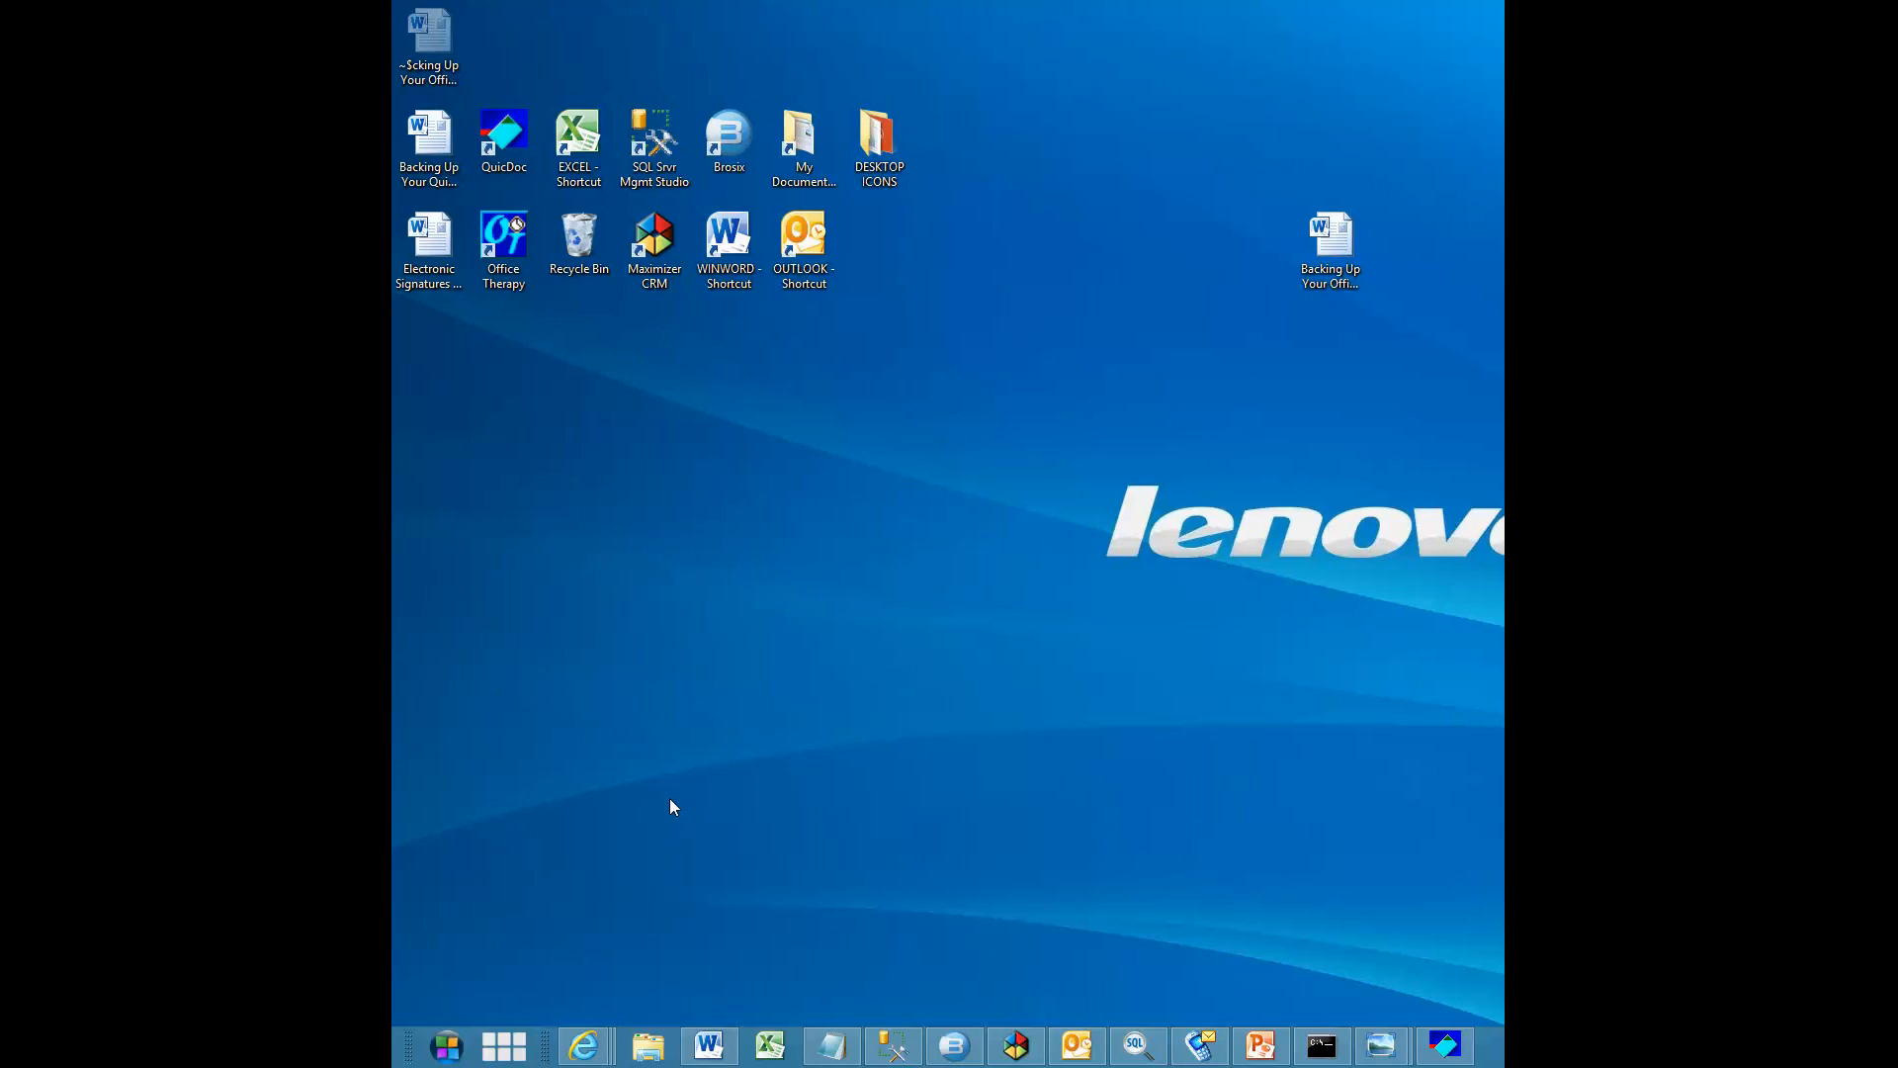
{"action": "left_click", "coordinate": [447, 1046]}
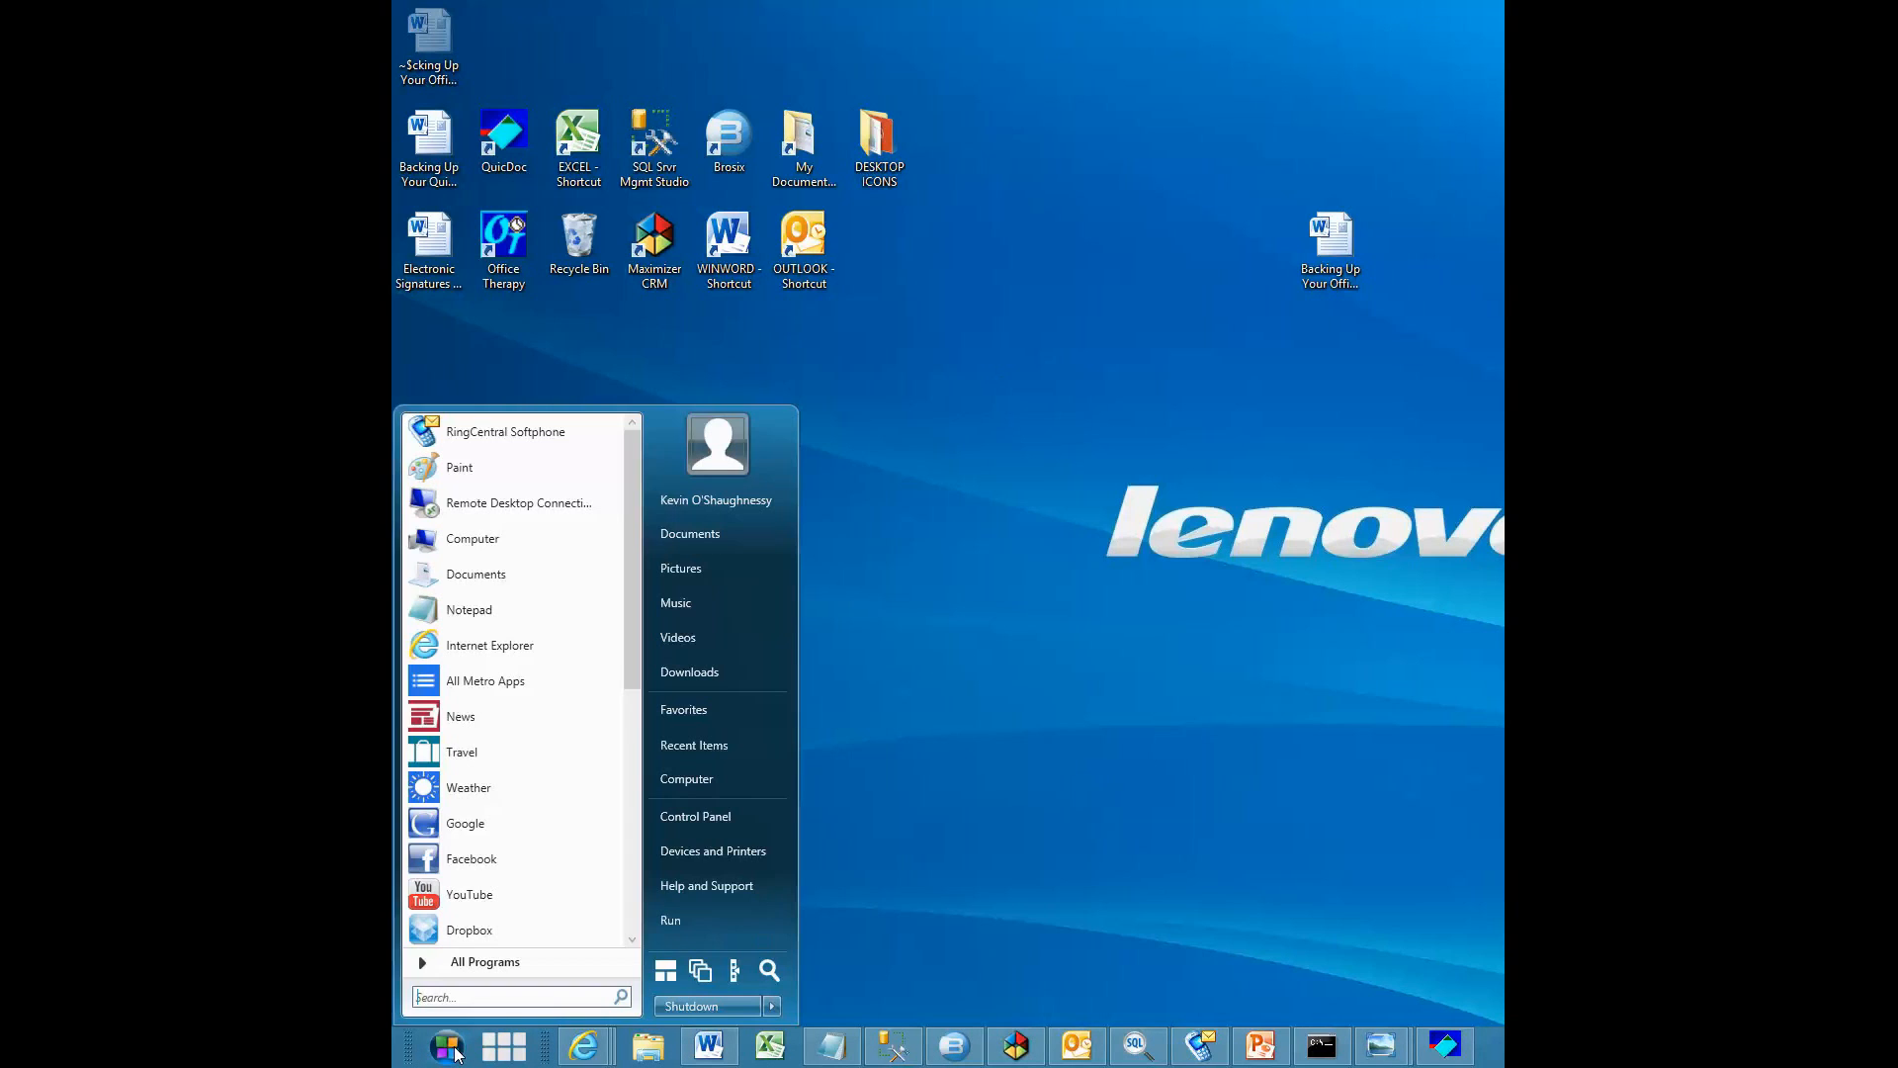
{"action": "left_click", "coordinate": [472, 963]}
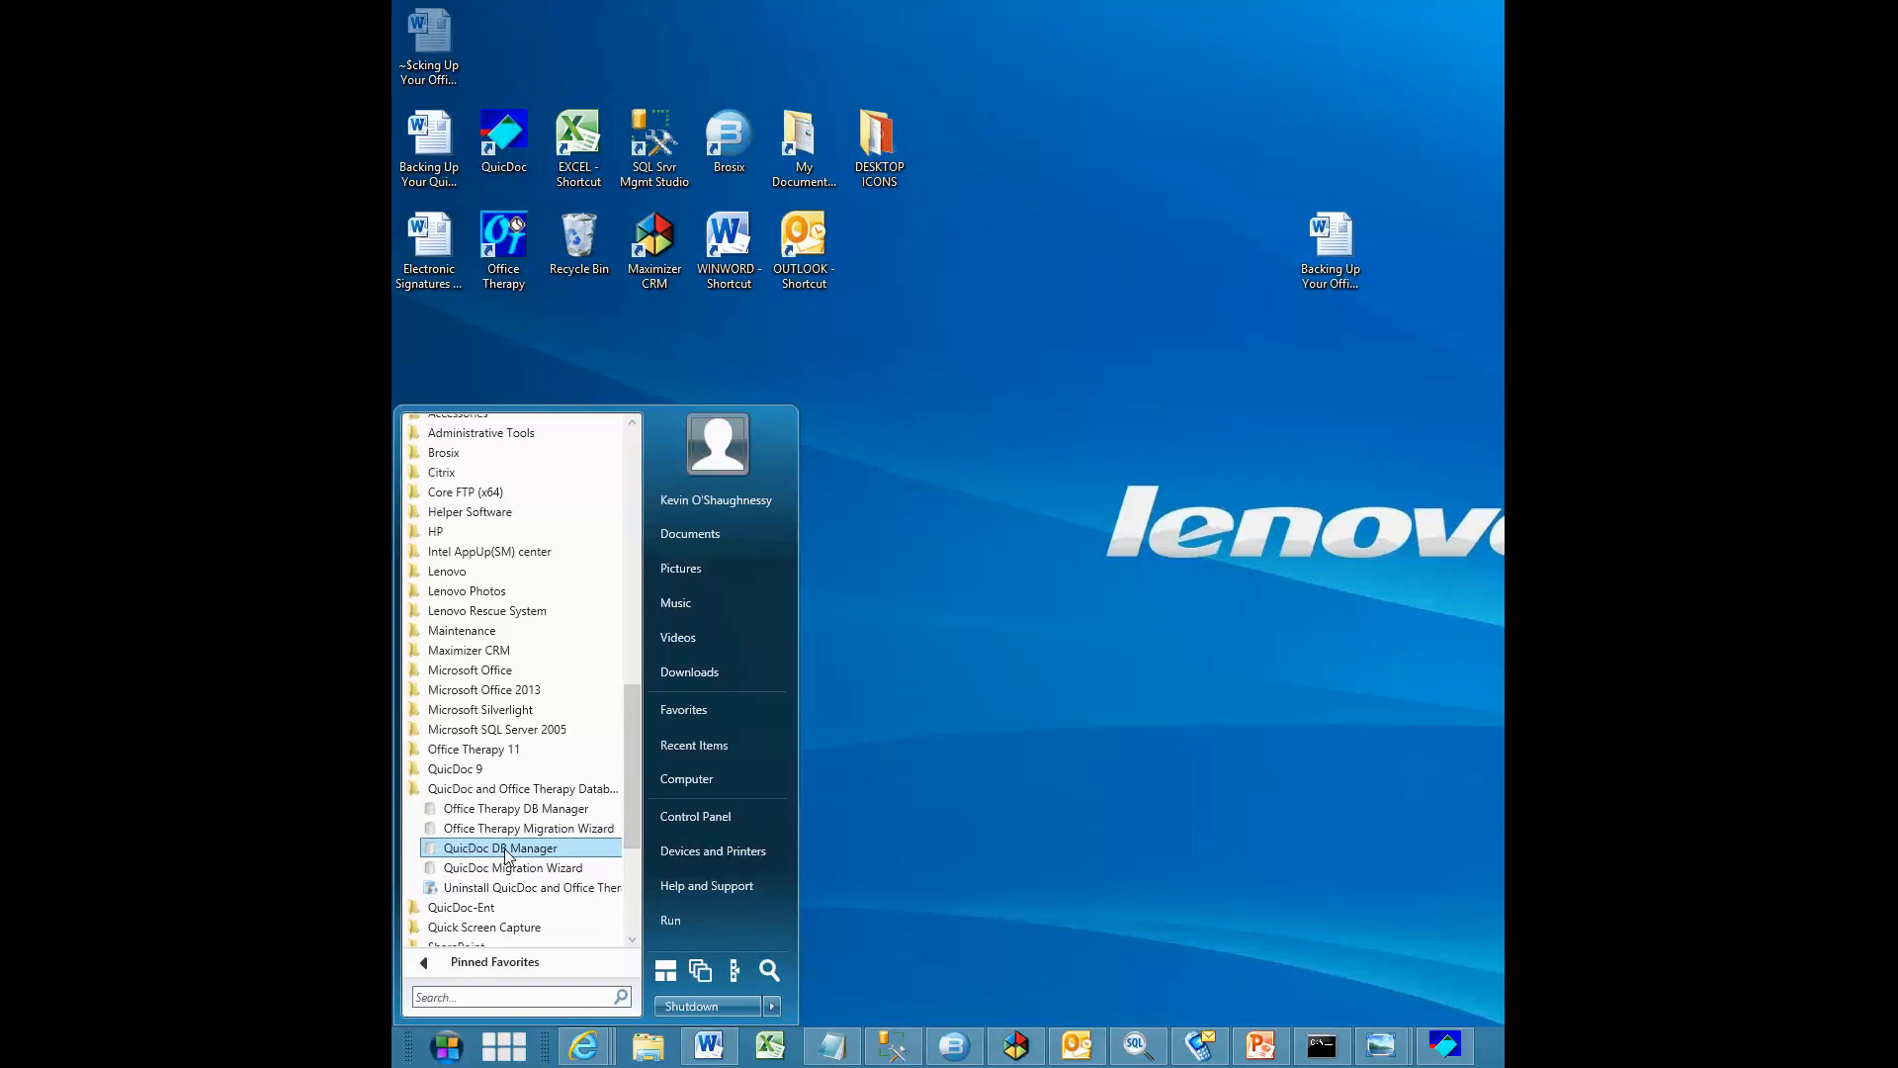
{"action": "left_click", "coordinate": [494, 812]}
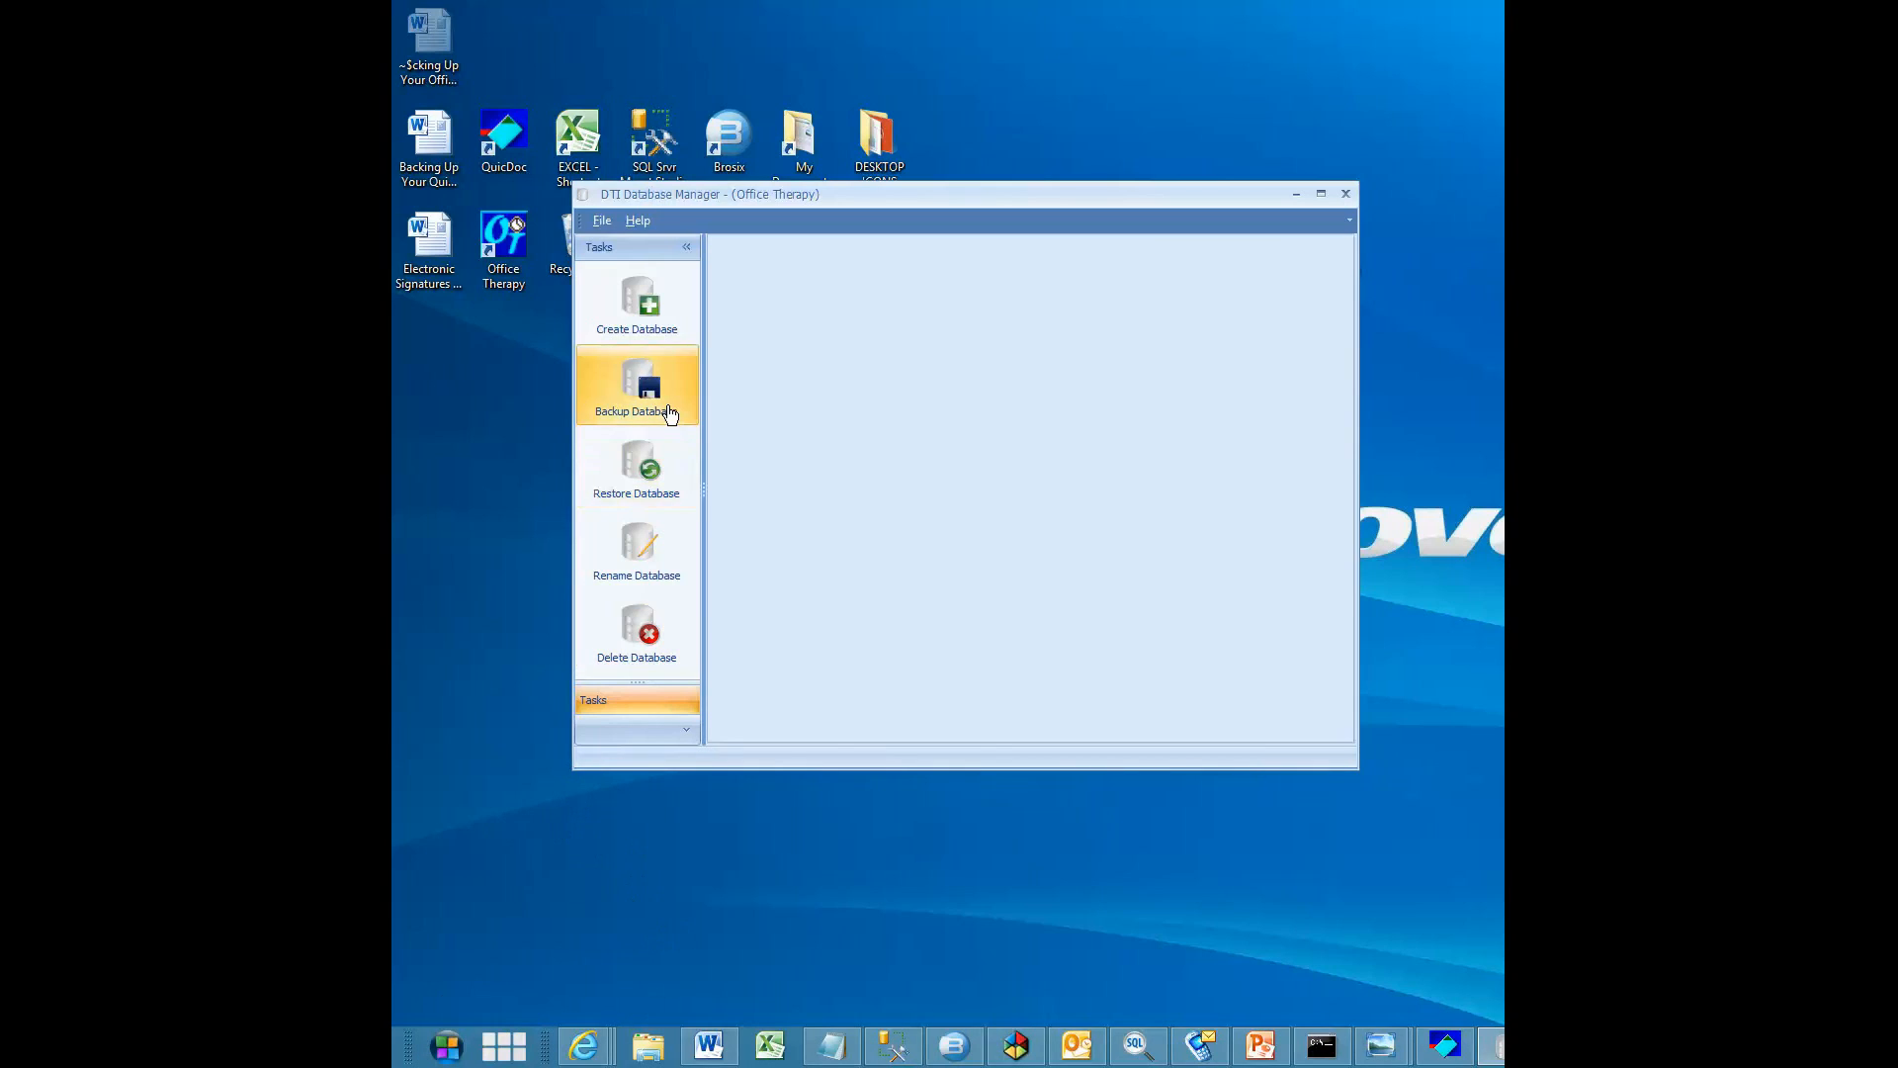
{"action": "left_click", "coordinate": [603, 224]}
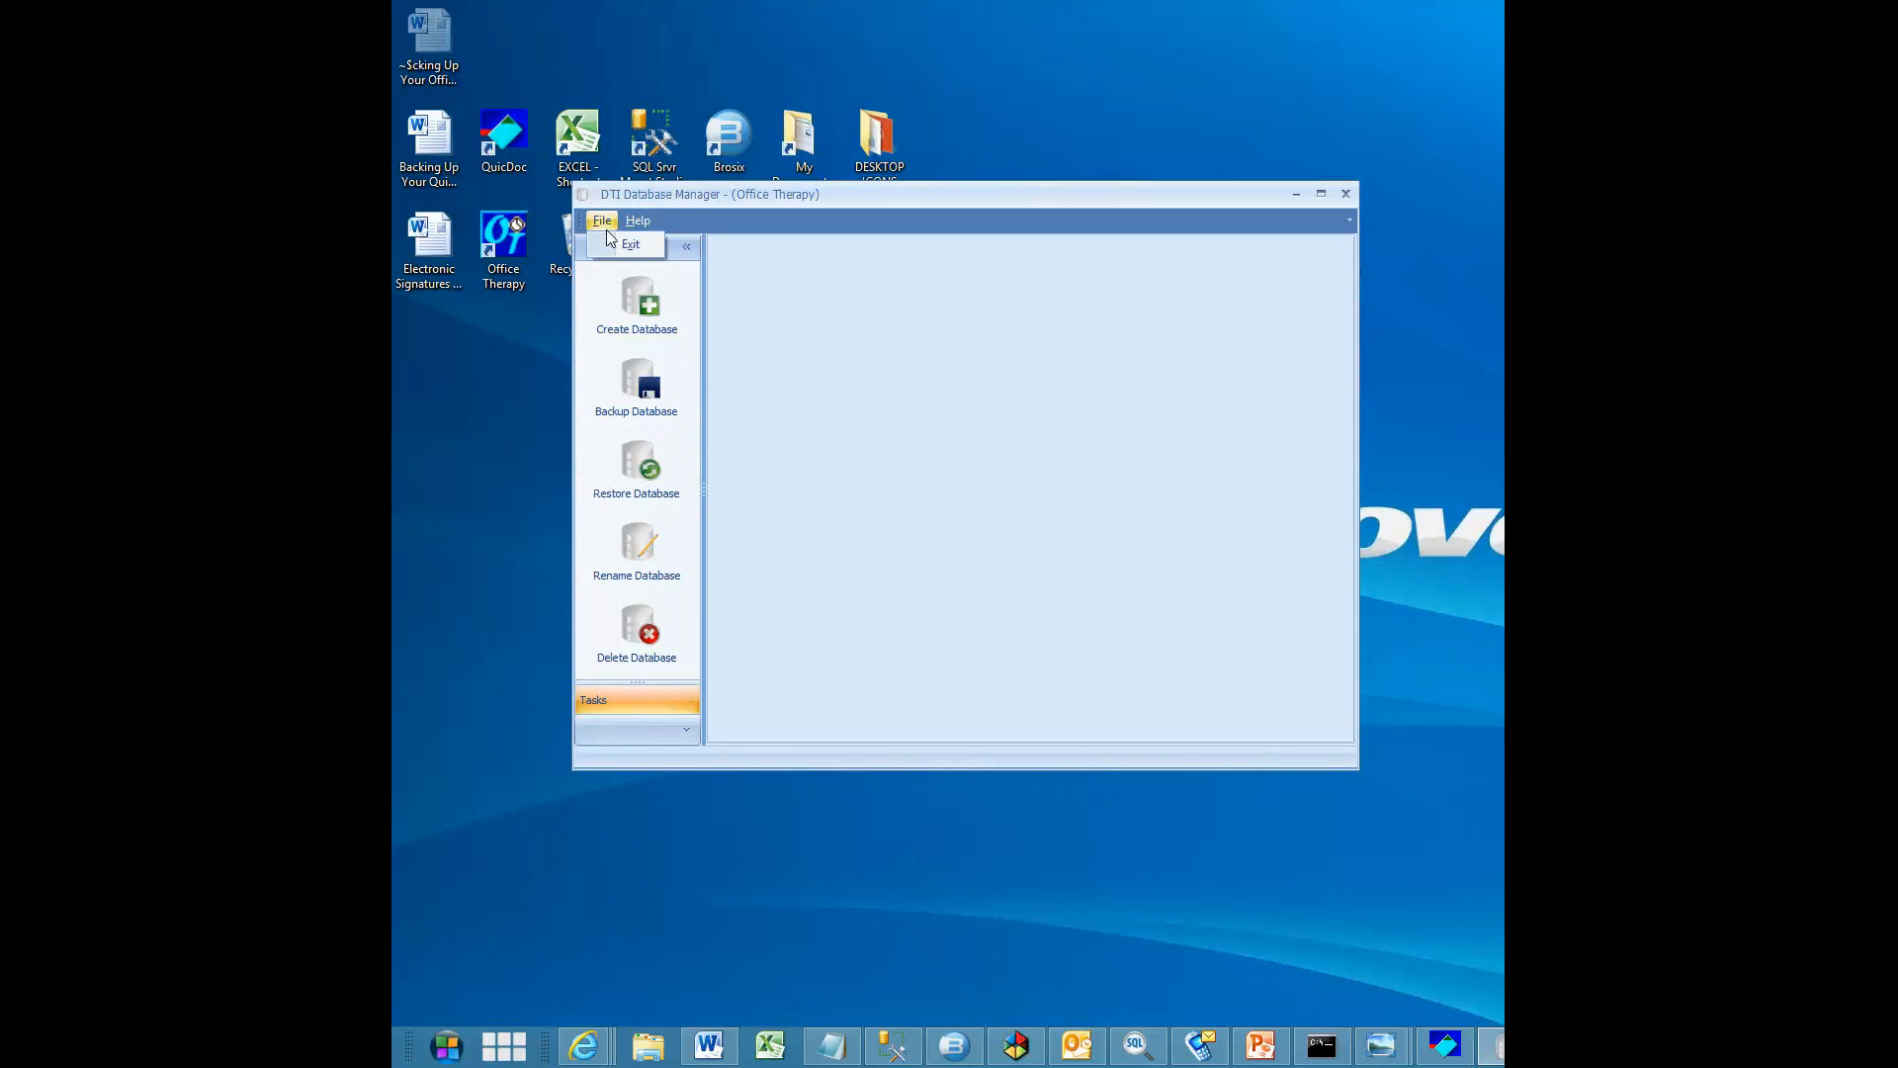
{"action": "left_click", "coordinate": [614, 245]}
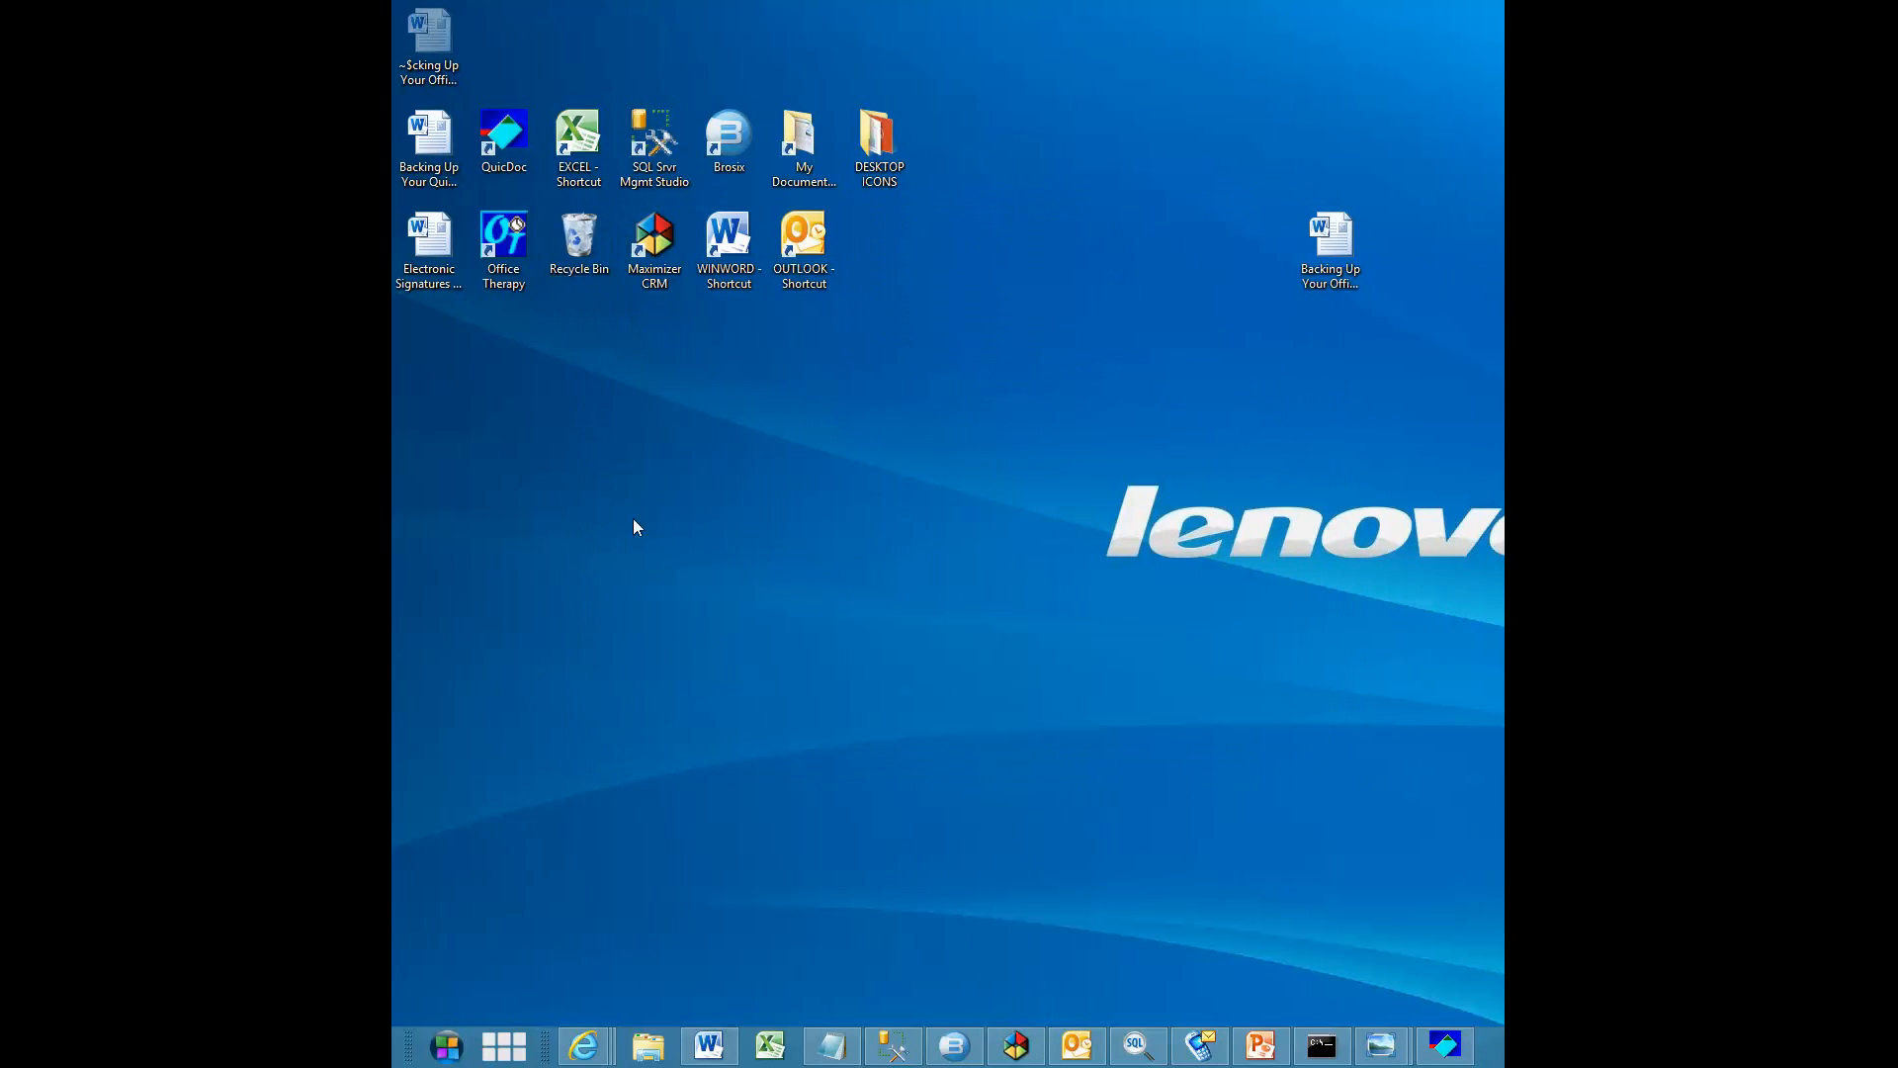
Search the Start screen for "dti" and open the Office Therapy DB Manager
{"action": "left_click", "coordinate": [454, 1051]}
{"action": "left_click", "coordinate": [669, 963]}
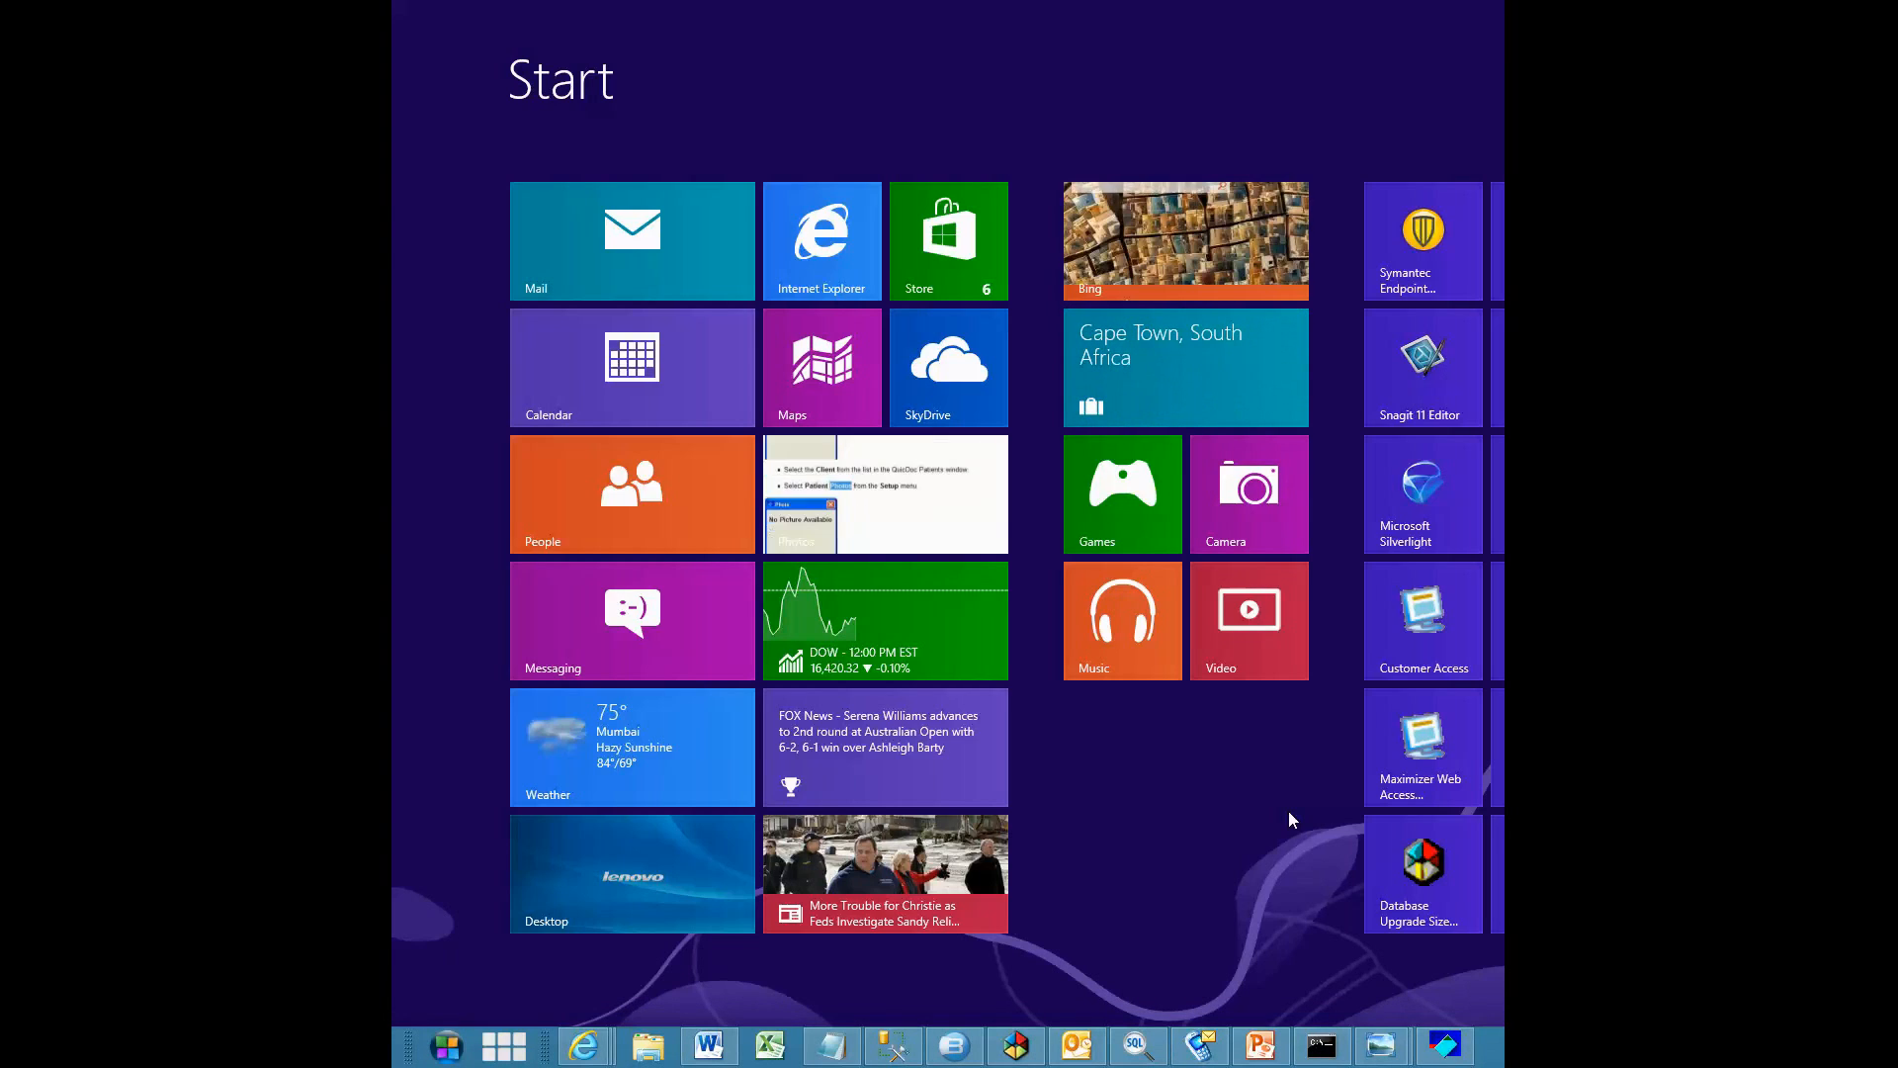
{"action": "type", "text": "dti"}
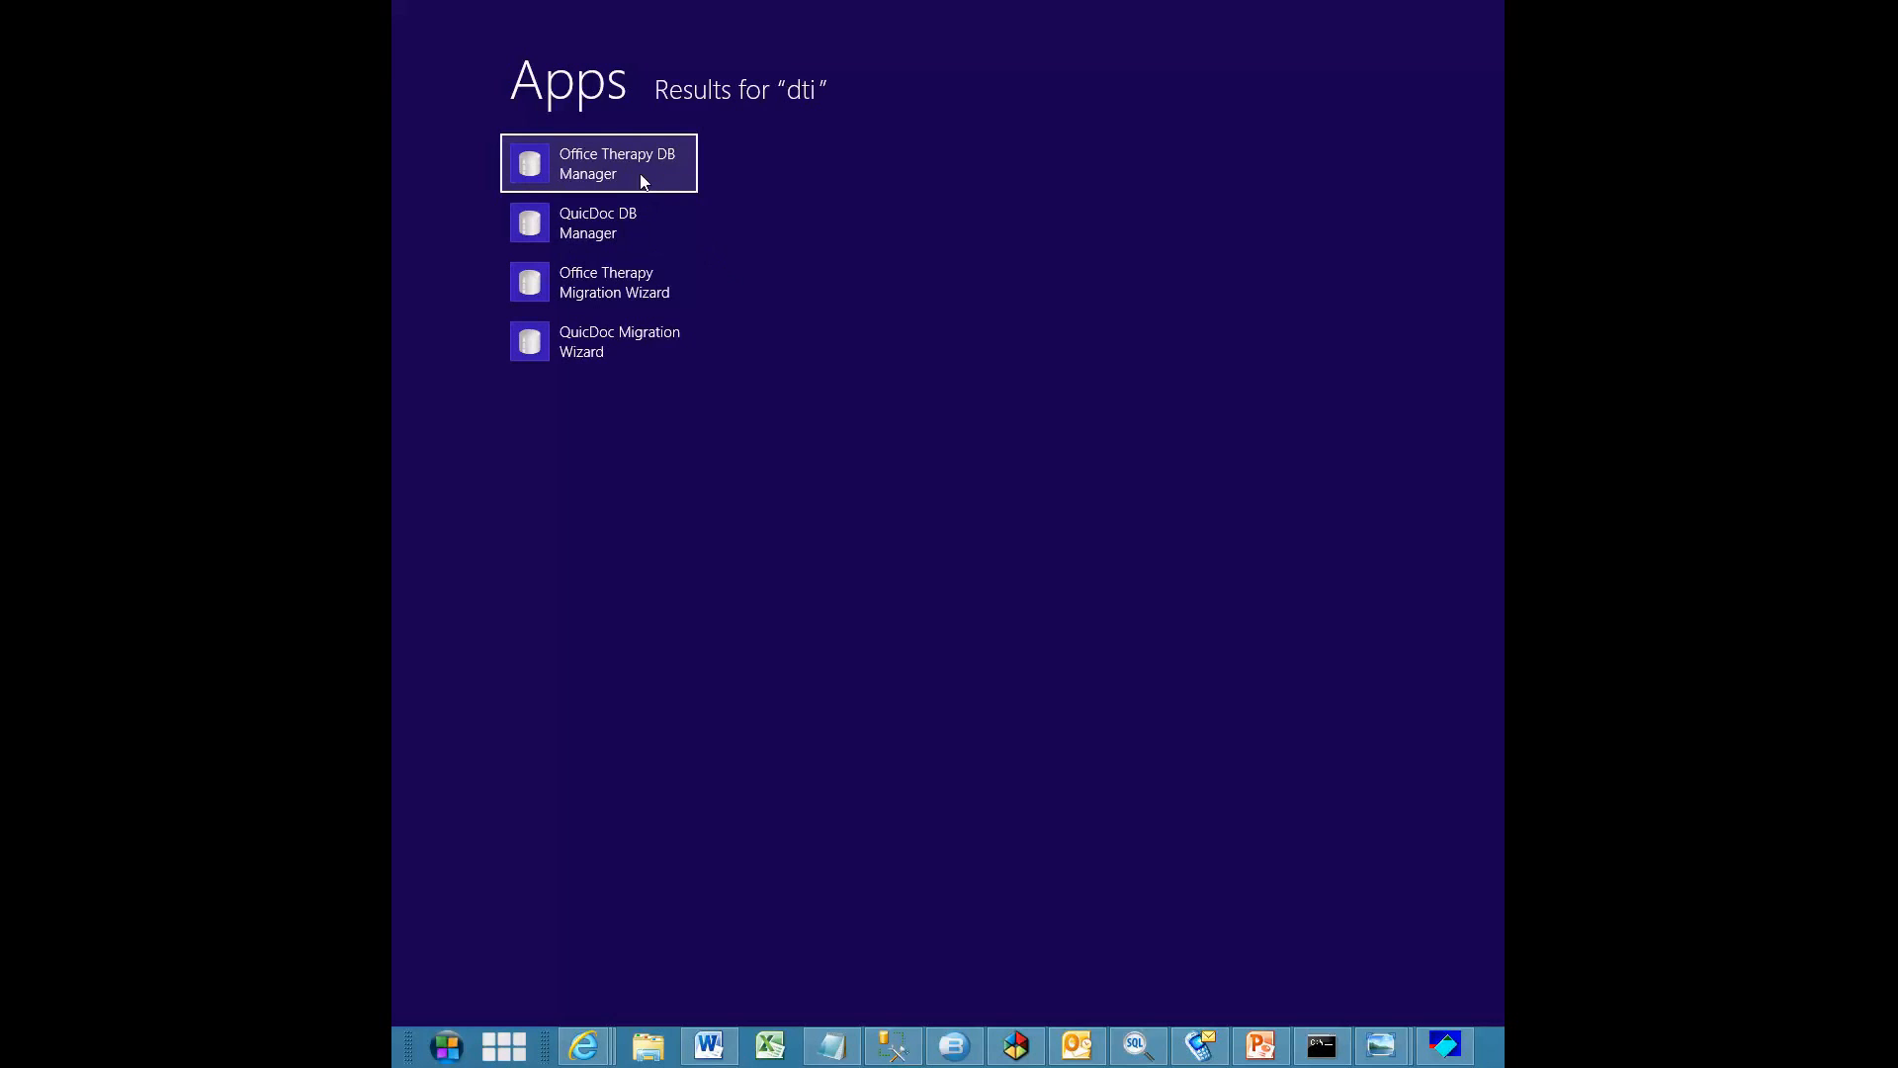
{"action": "left_click", "coordinate": [564, 168]}
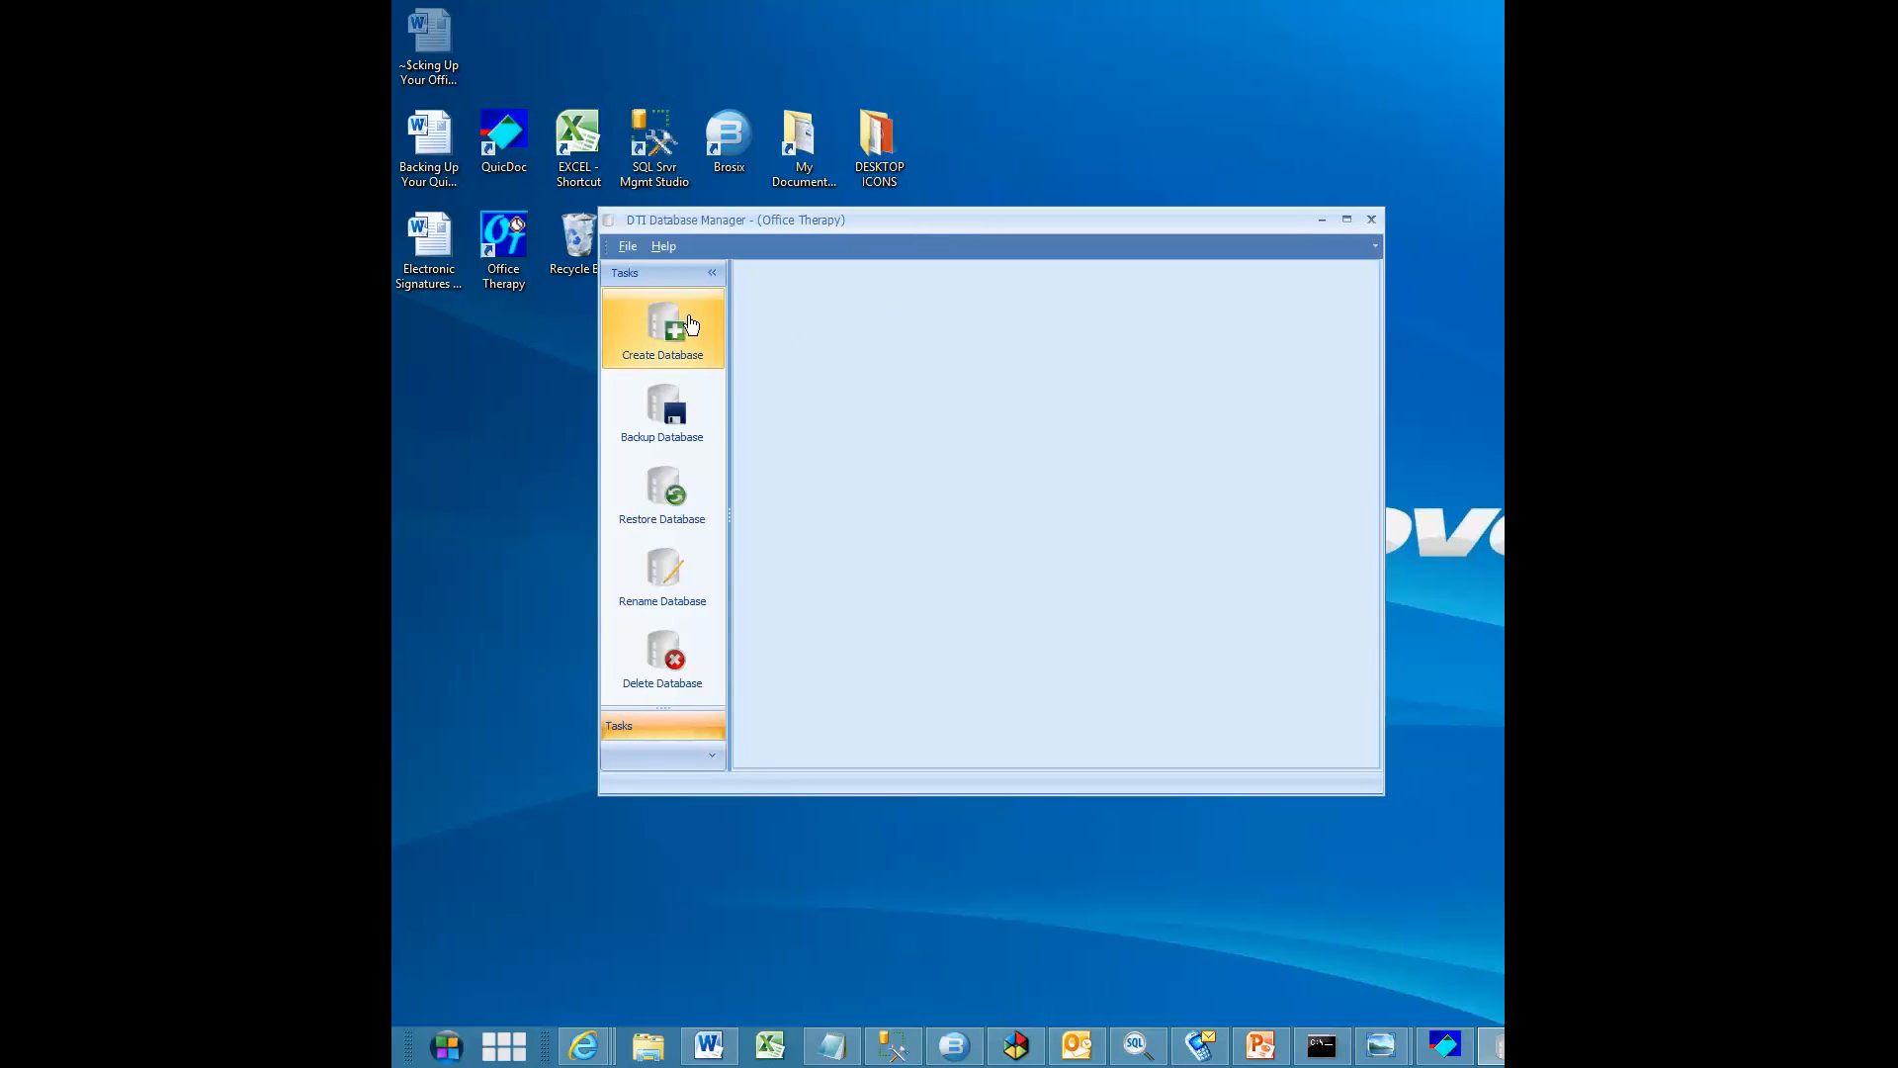
Set up a database backup using the refreshed DTISQLSERVER server and select OT-KJO as the database
{"action": "left_click", "coordinate": [671, 421]}
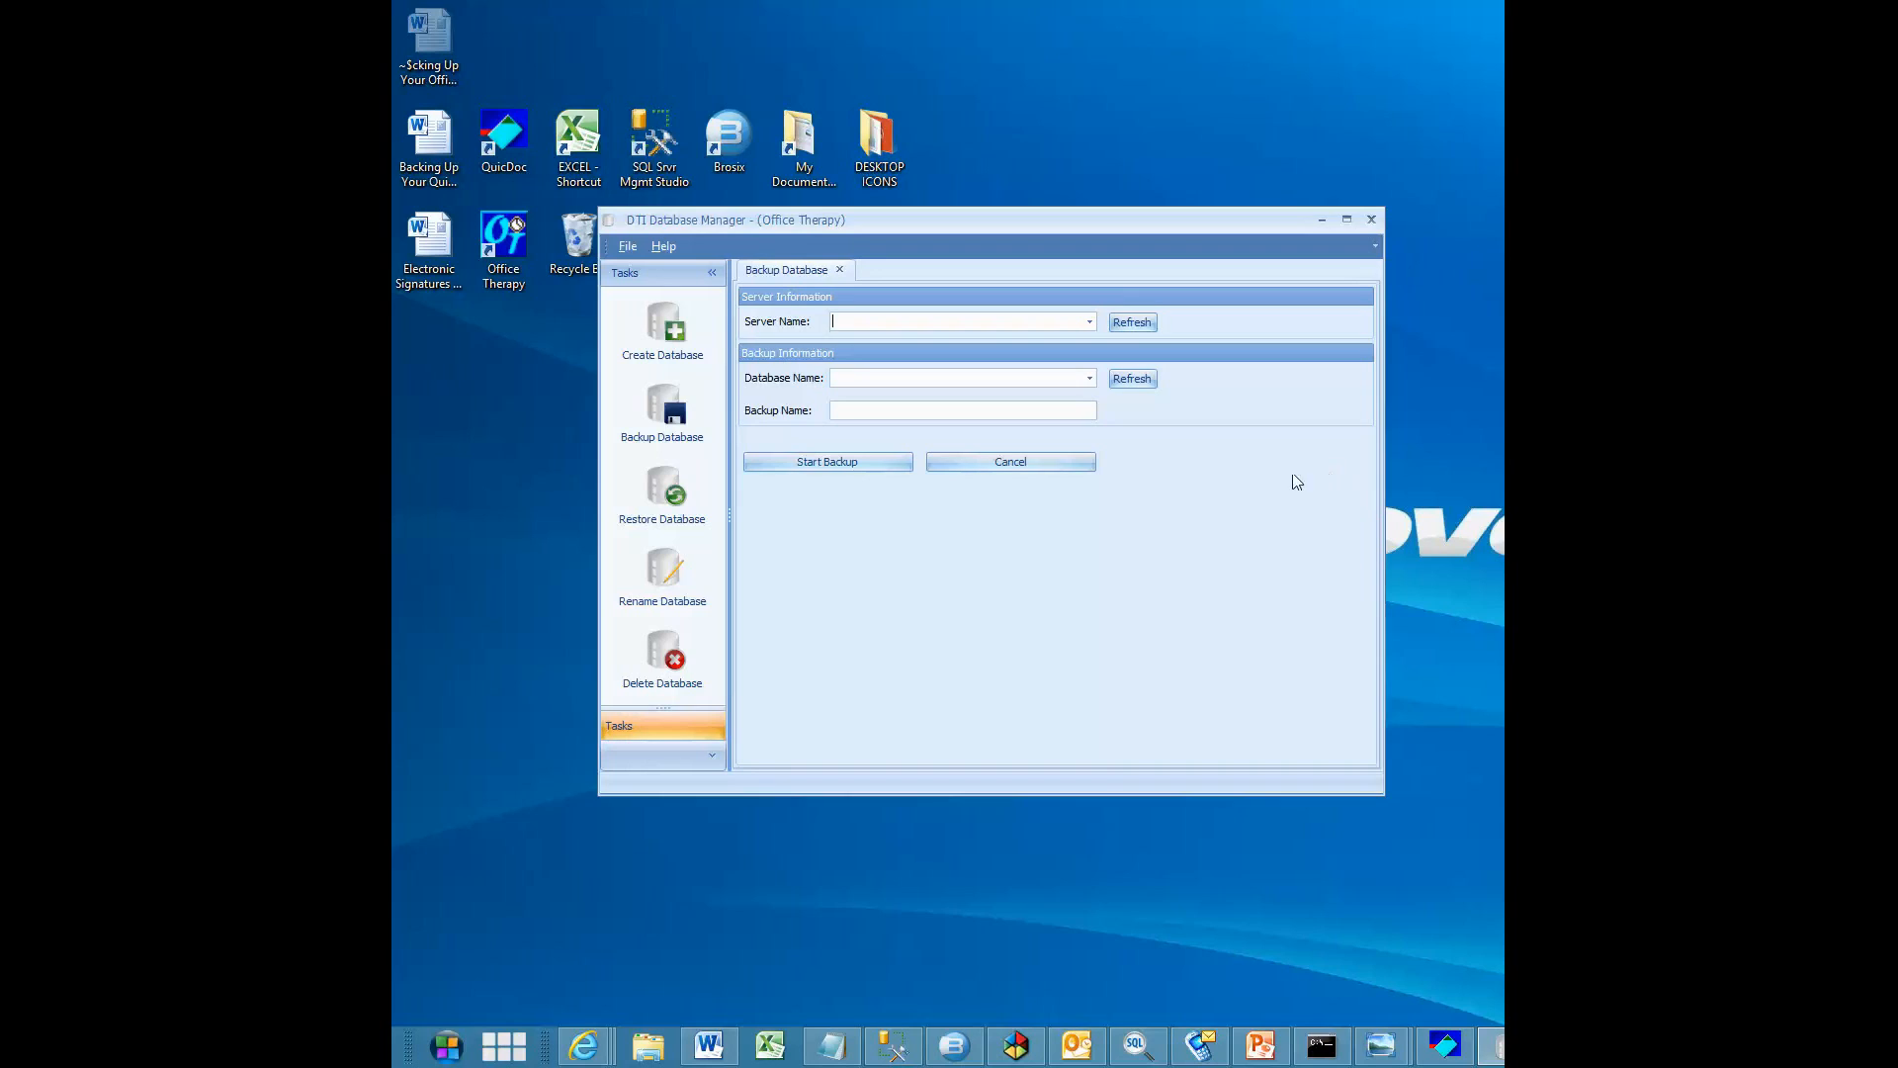
{"action": "left_click", "coordinate": [1132, 322]}
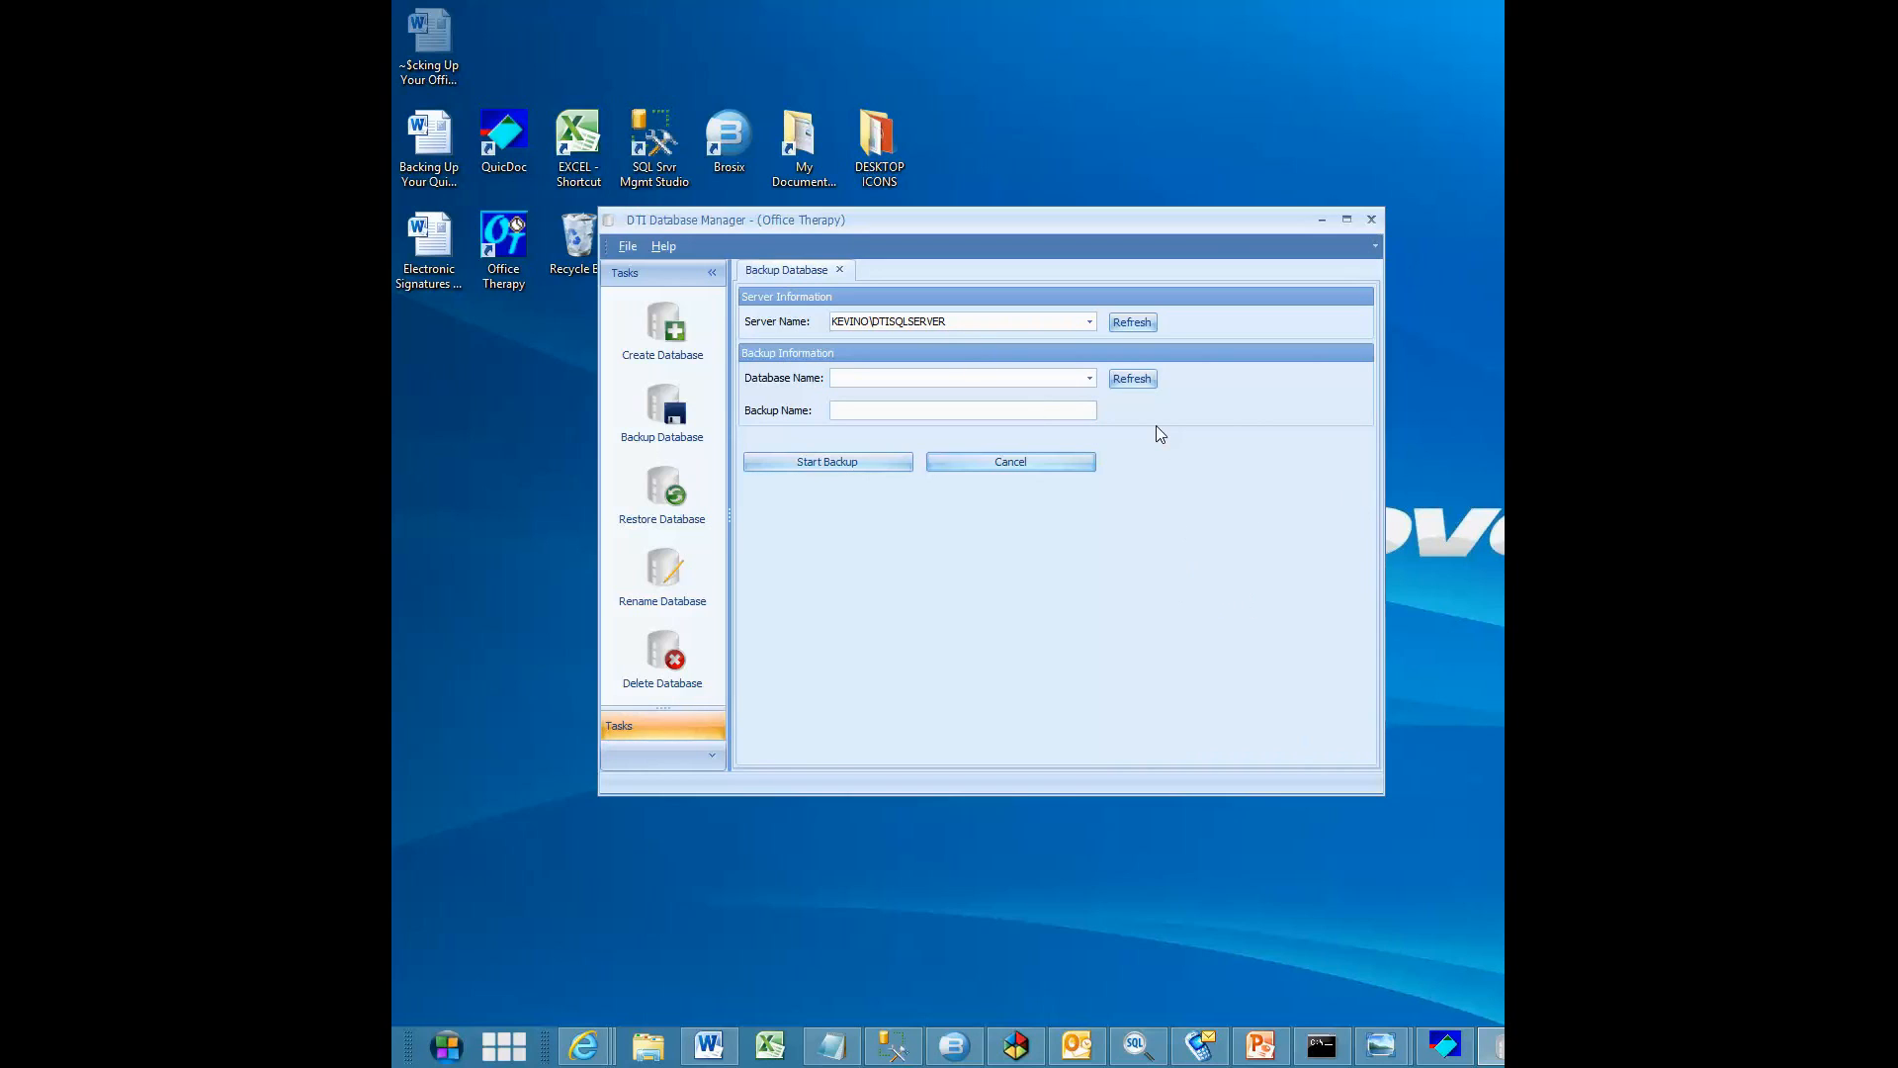
{"action": "left_click", "coordinate": [1133, 381]}
{"action": "left_click", "coordinate": [1089, 378]}
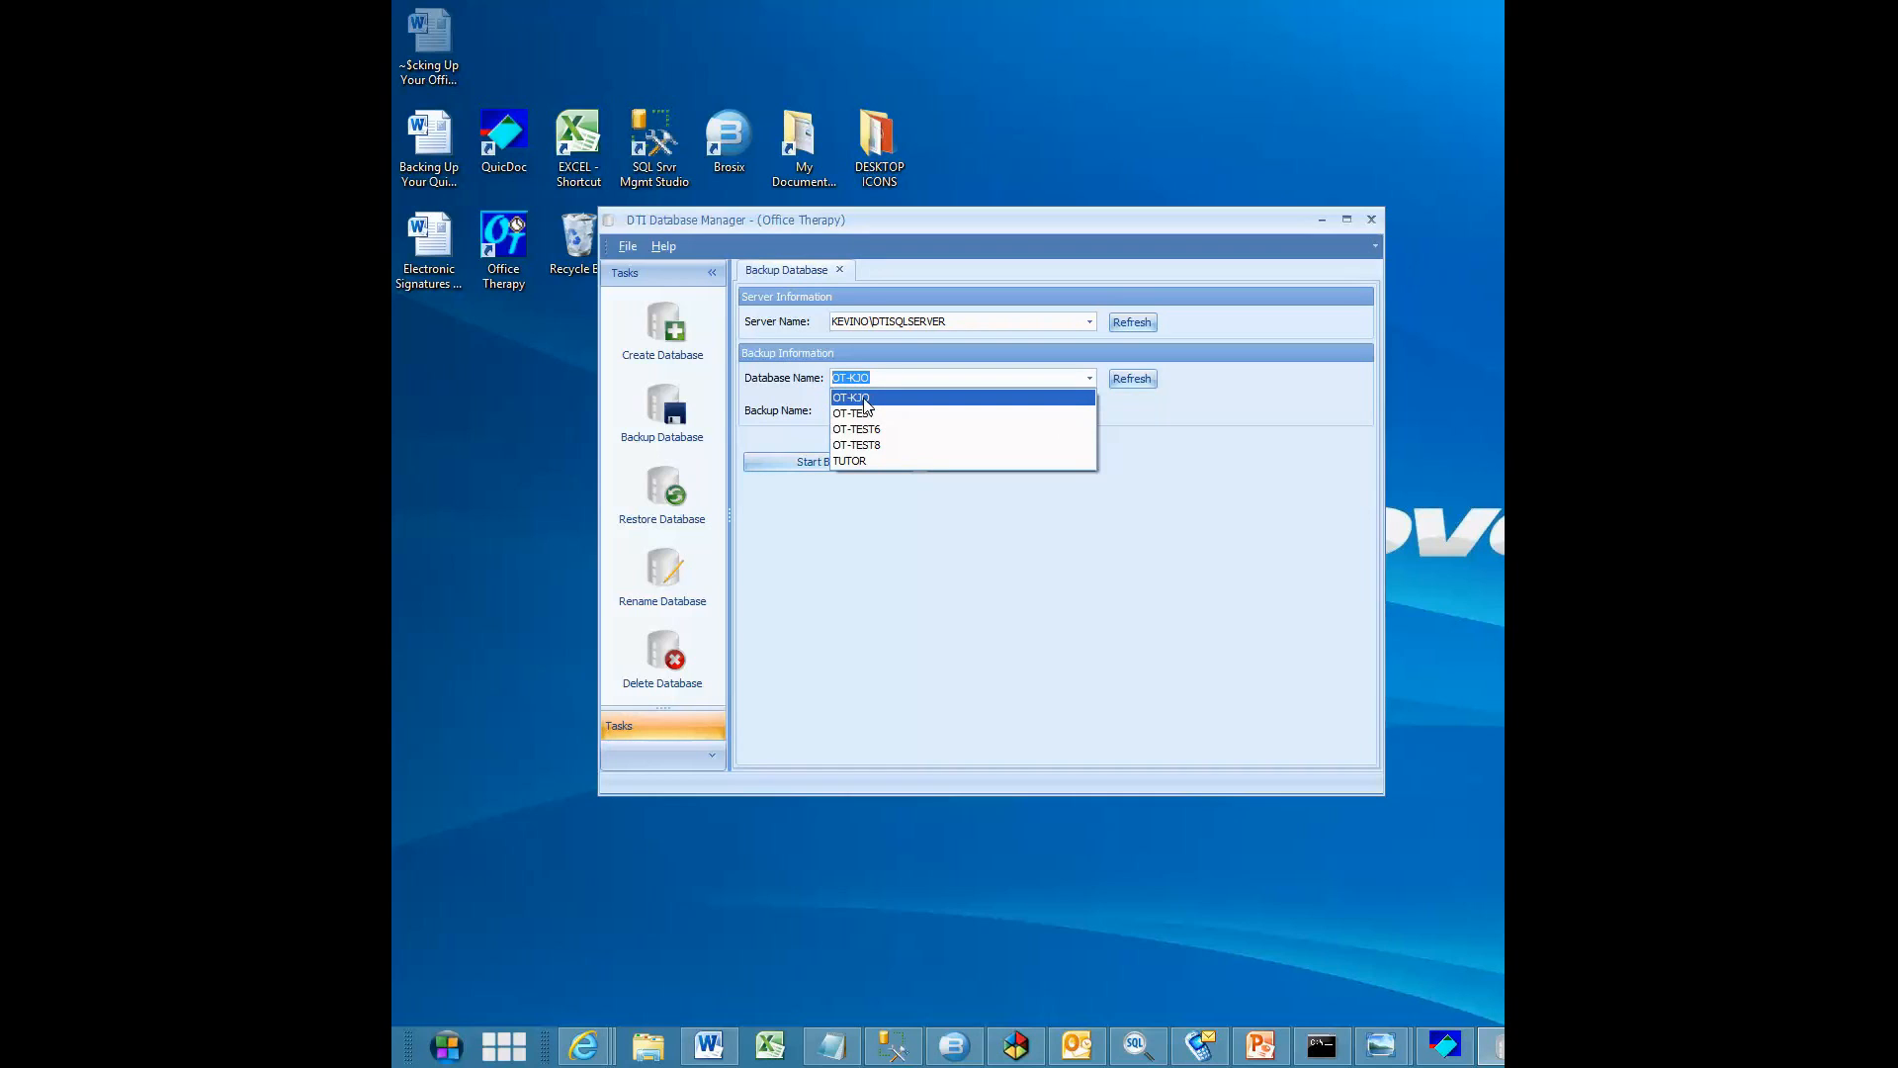
{"action": "left_click", "coordinate": [866, 400]}
{"action": "left_click", "coordinate": [885, 379]}
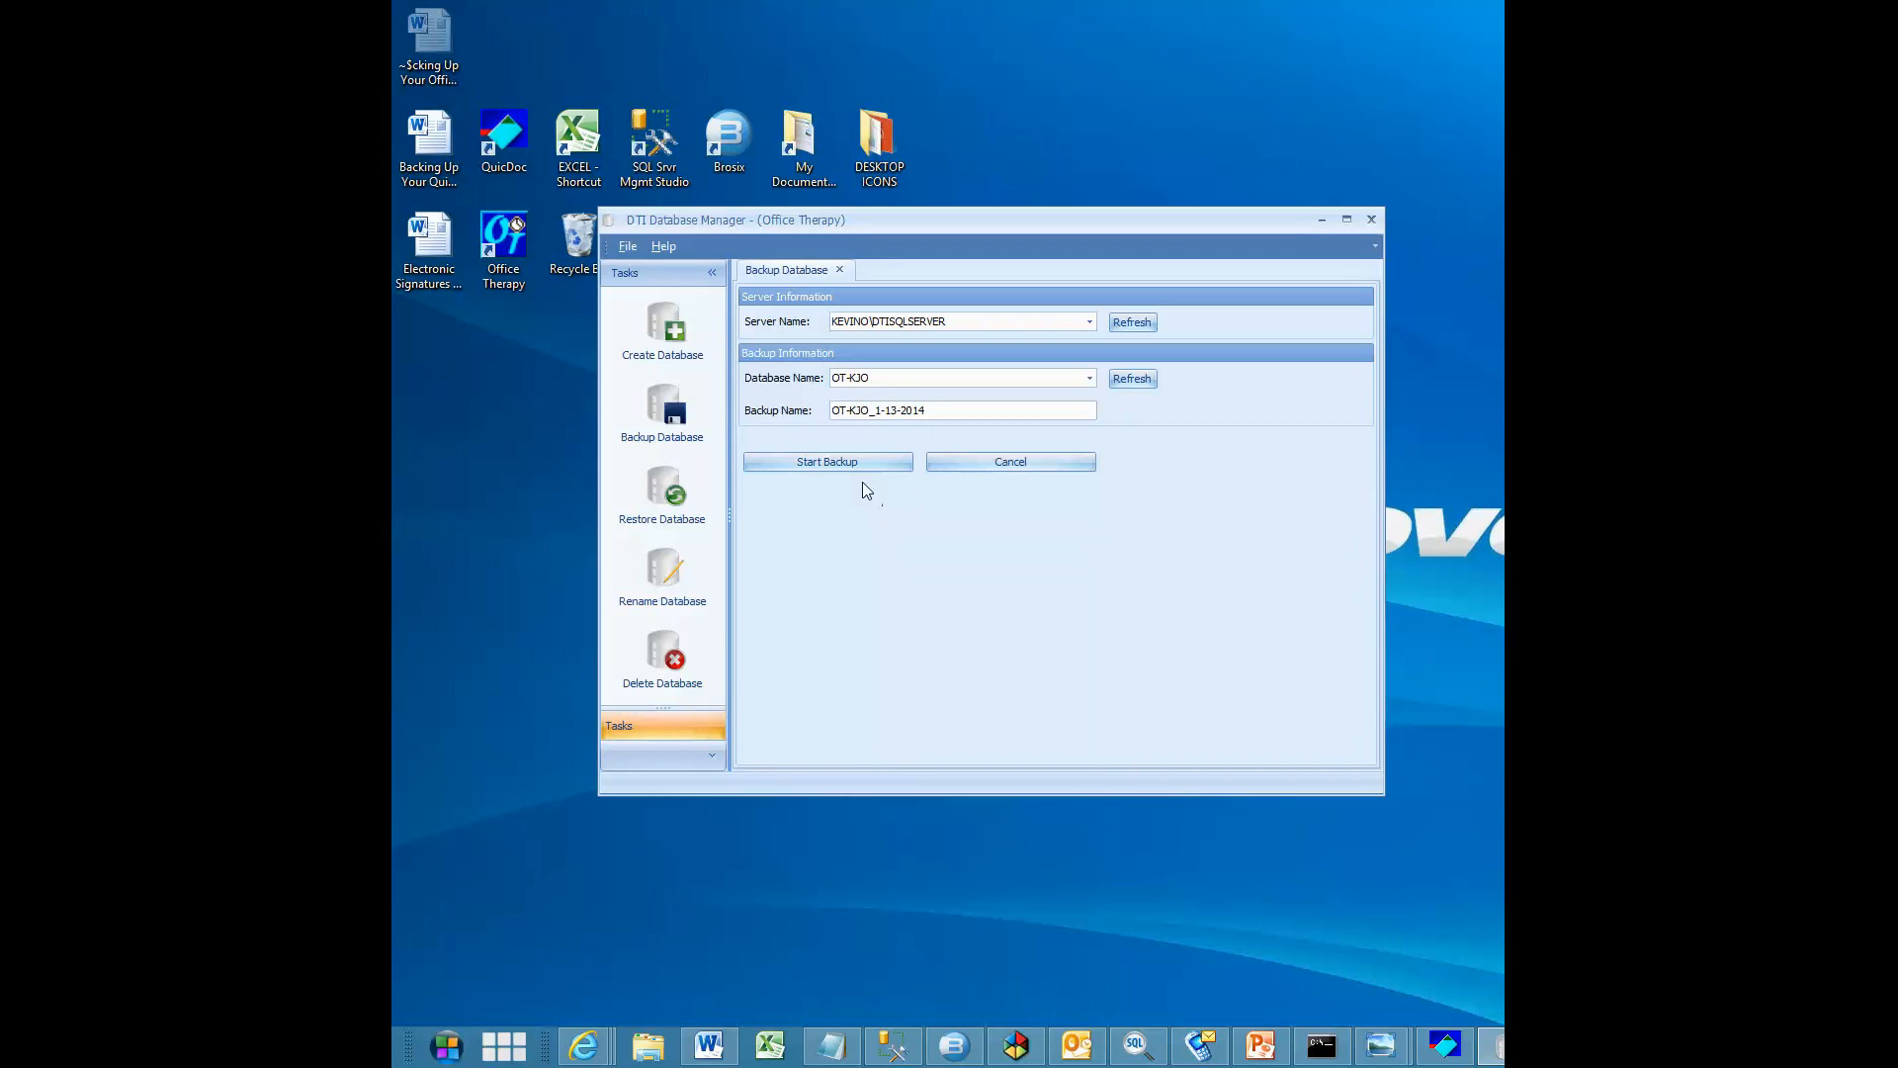
Run the backup of the OT-KJO database and exit the database manager
{"action": "left_click", "coordinate": [839, 465]}
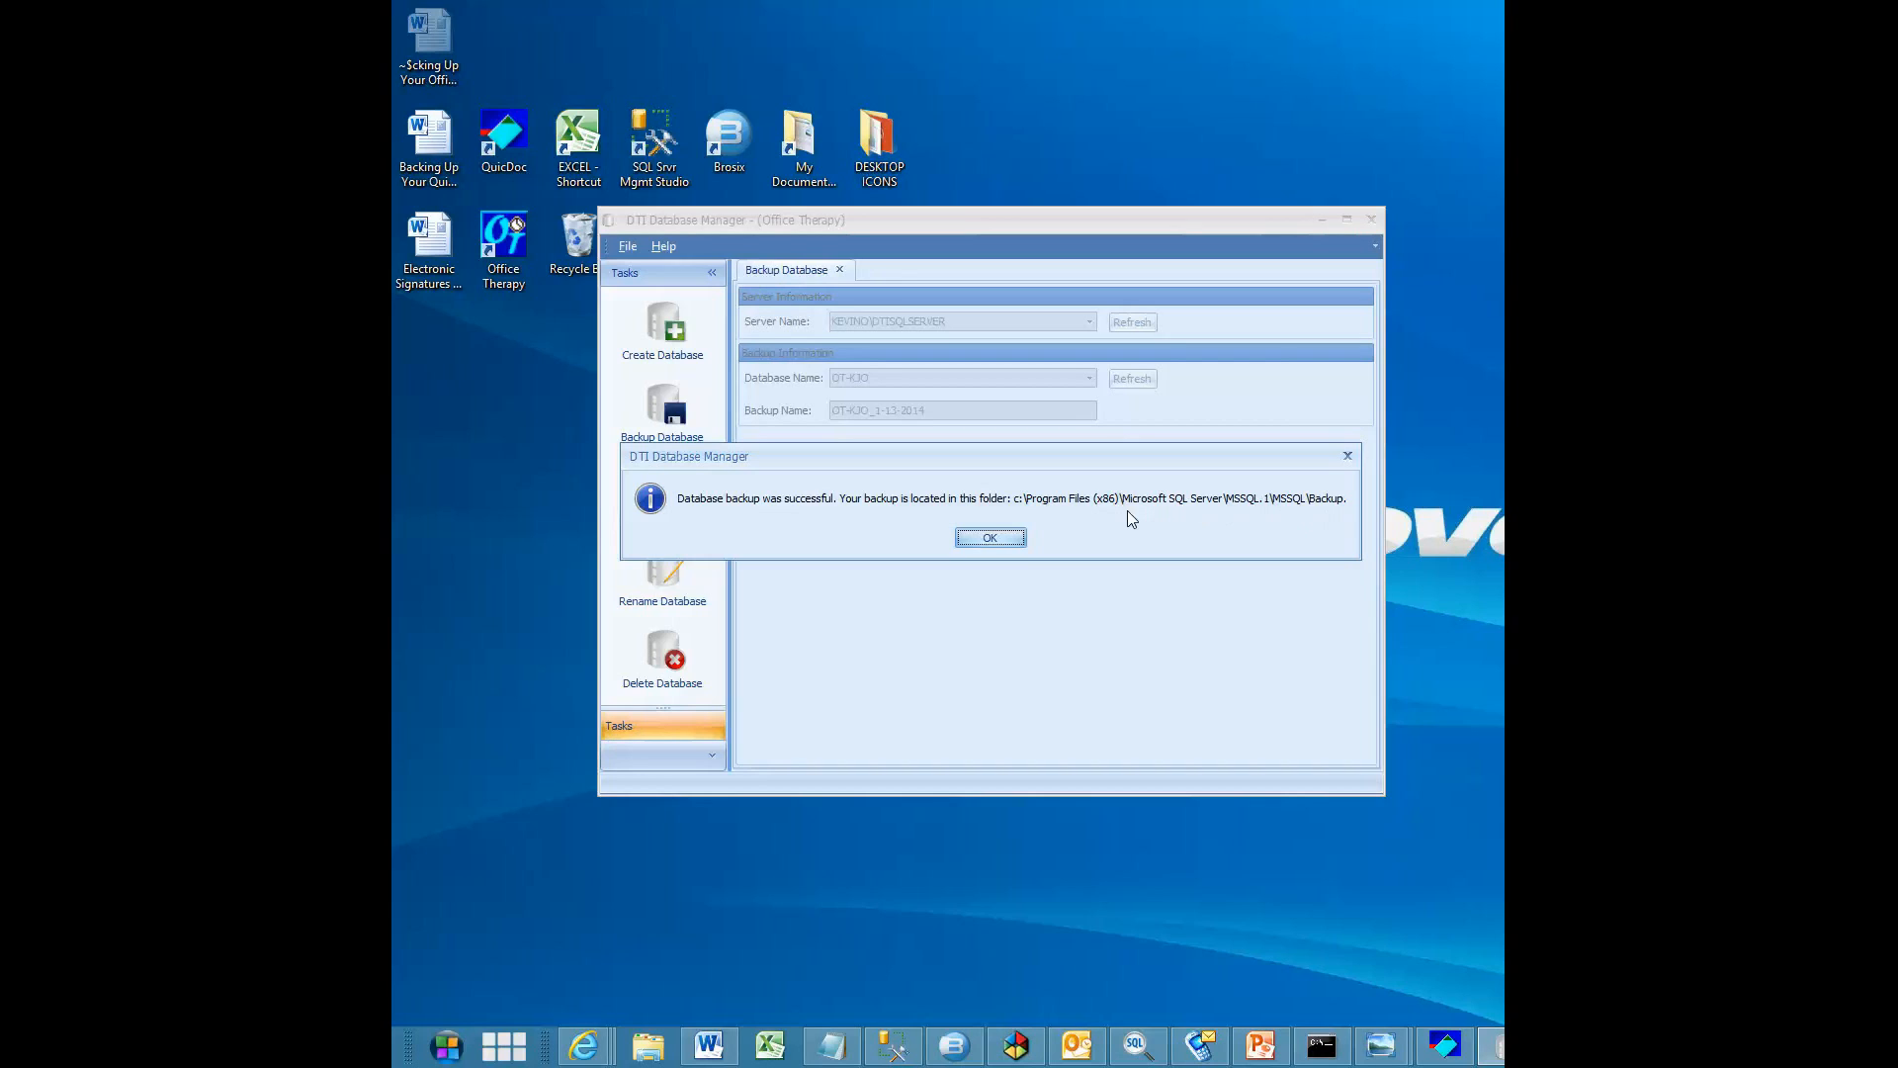
{"action": "left_click", "coordinate": [1007, 539]}
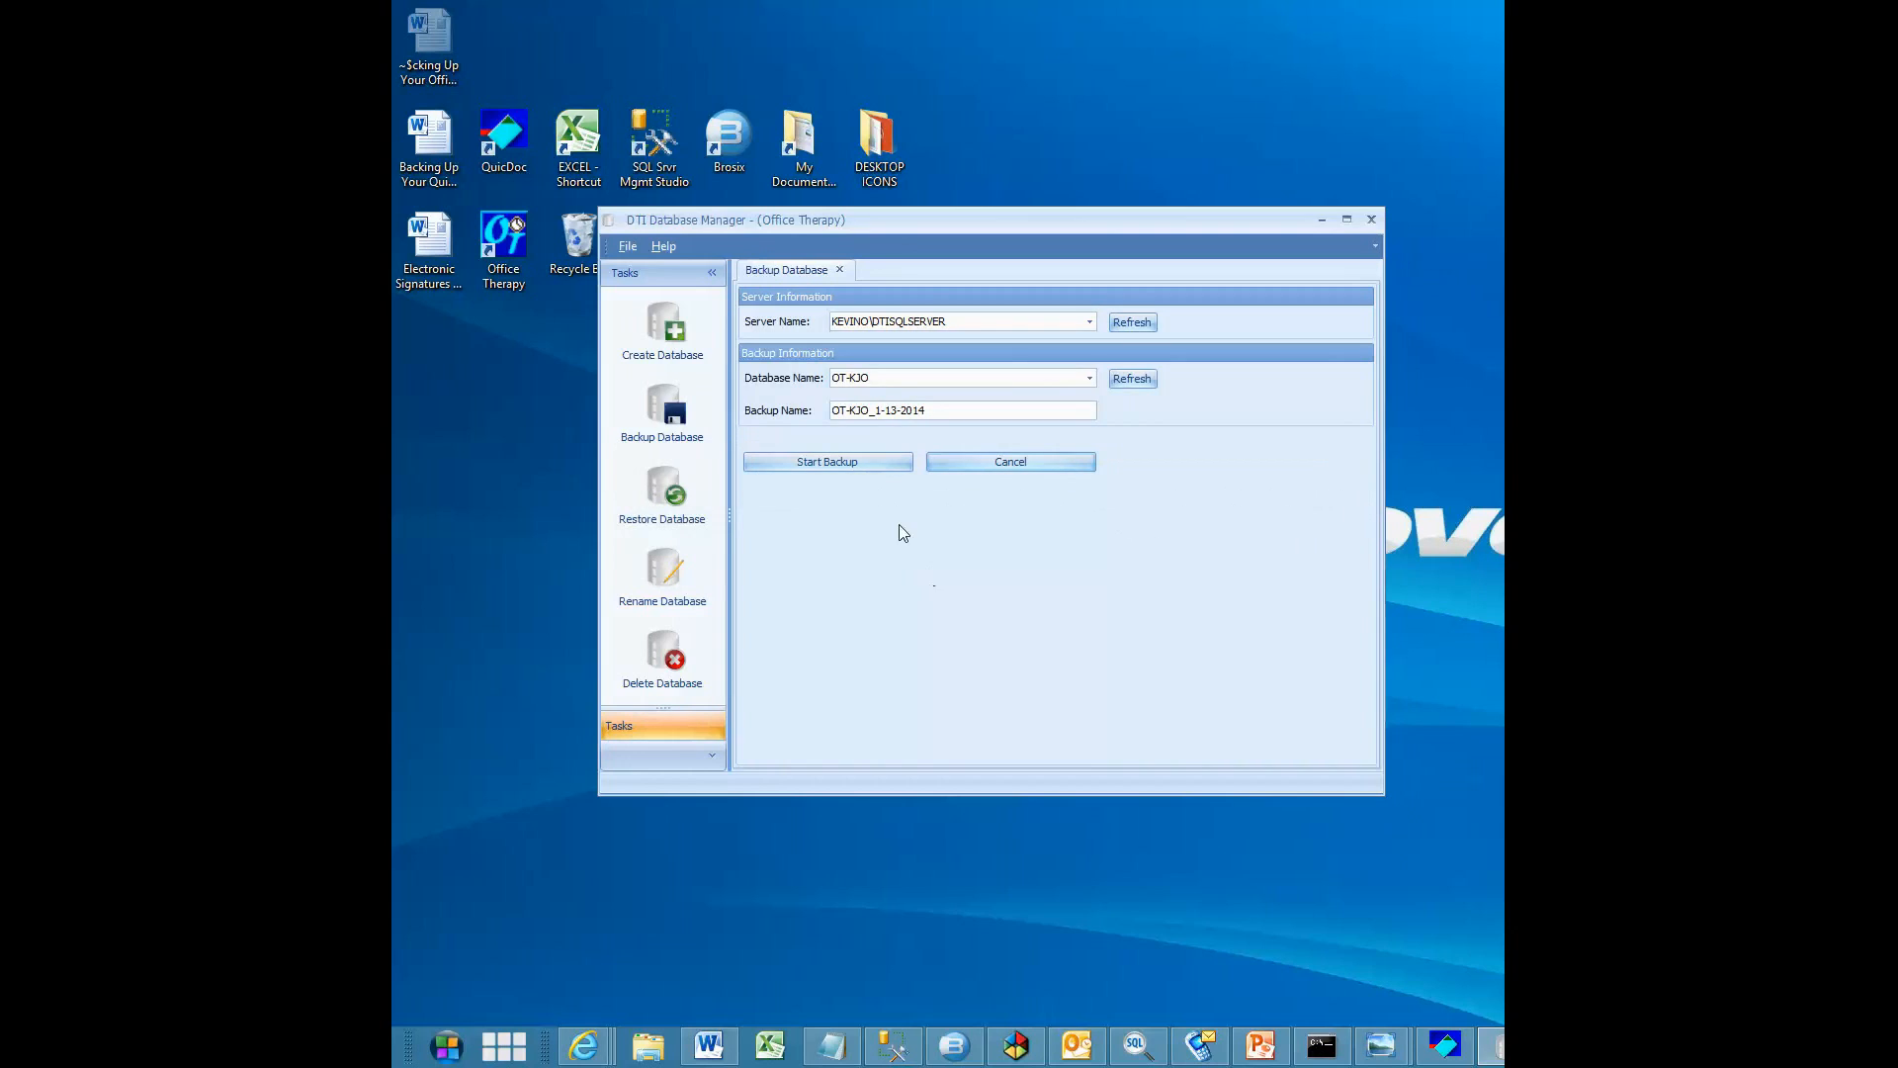
{"action": "left_click", "coordinate": [629, 247]}
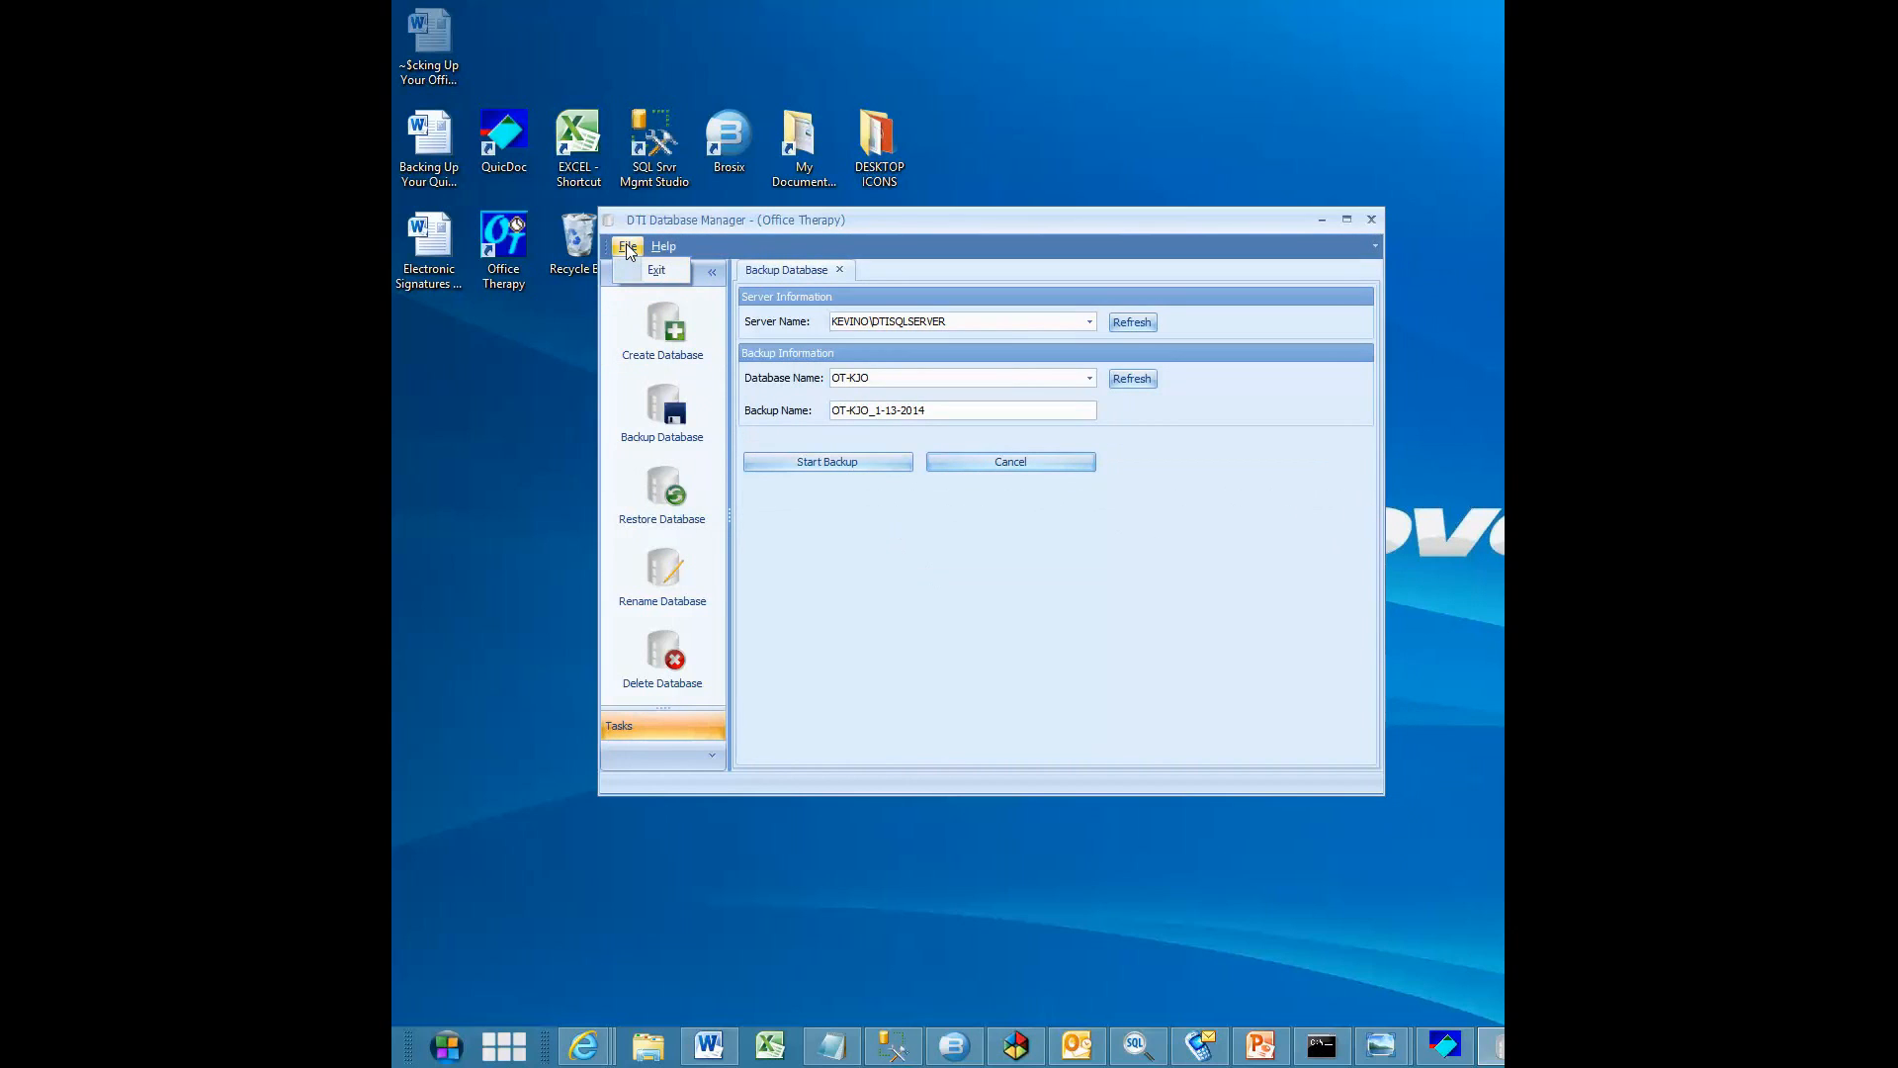
{"action": "left_click", "coordinate": [648, 271]}
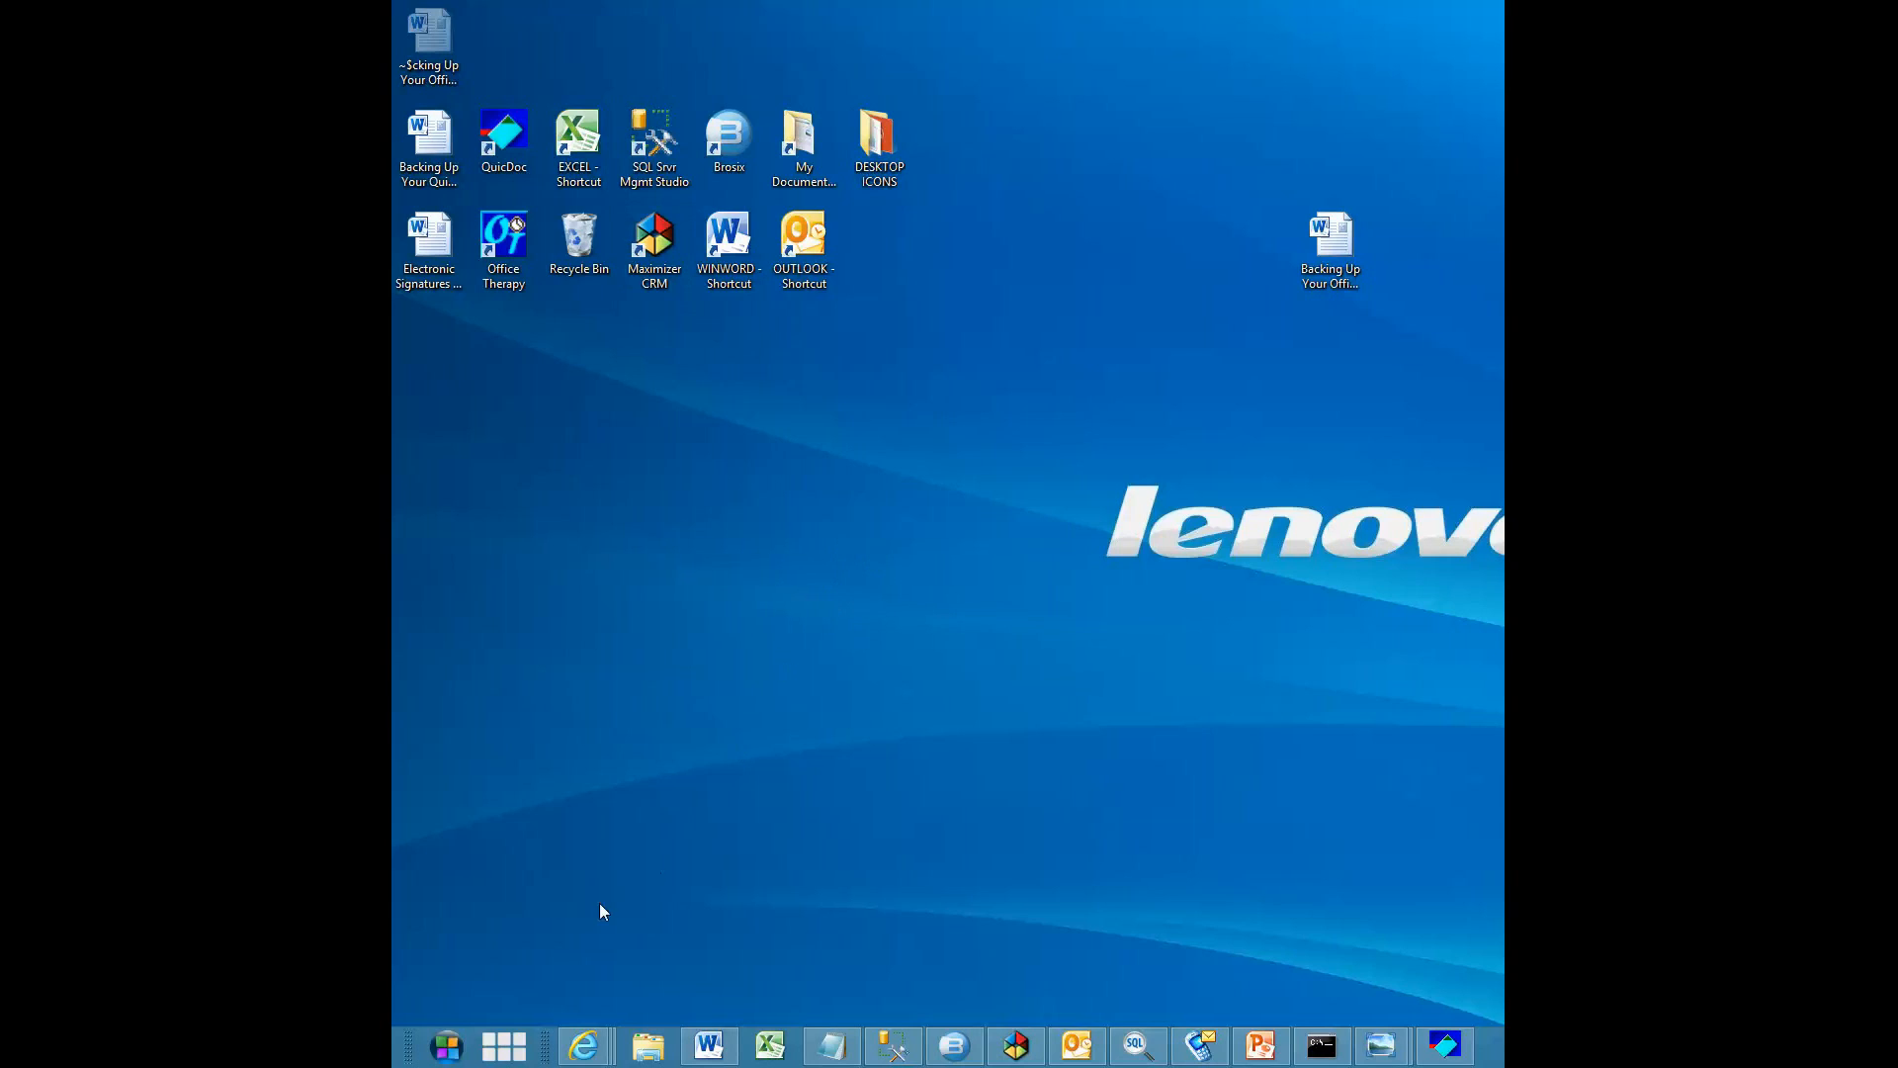
{"action": "left_click", "coordinate": [450, 1046]}
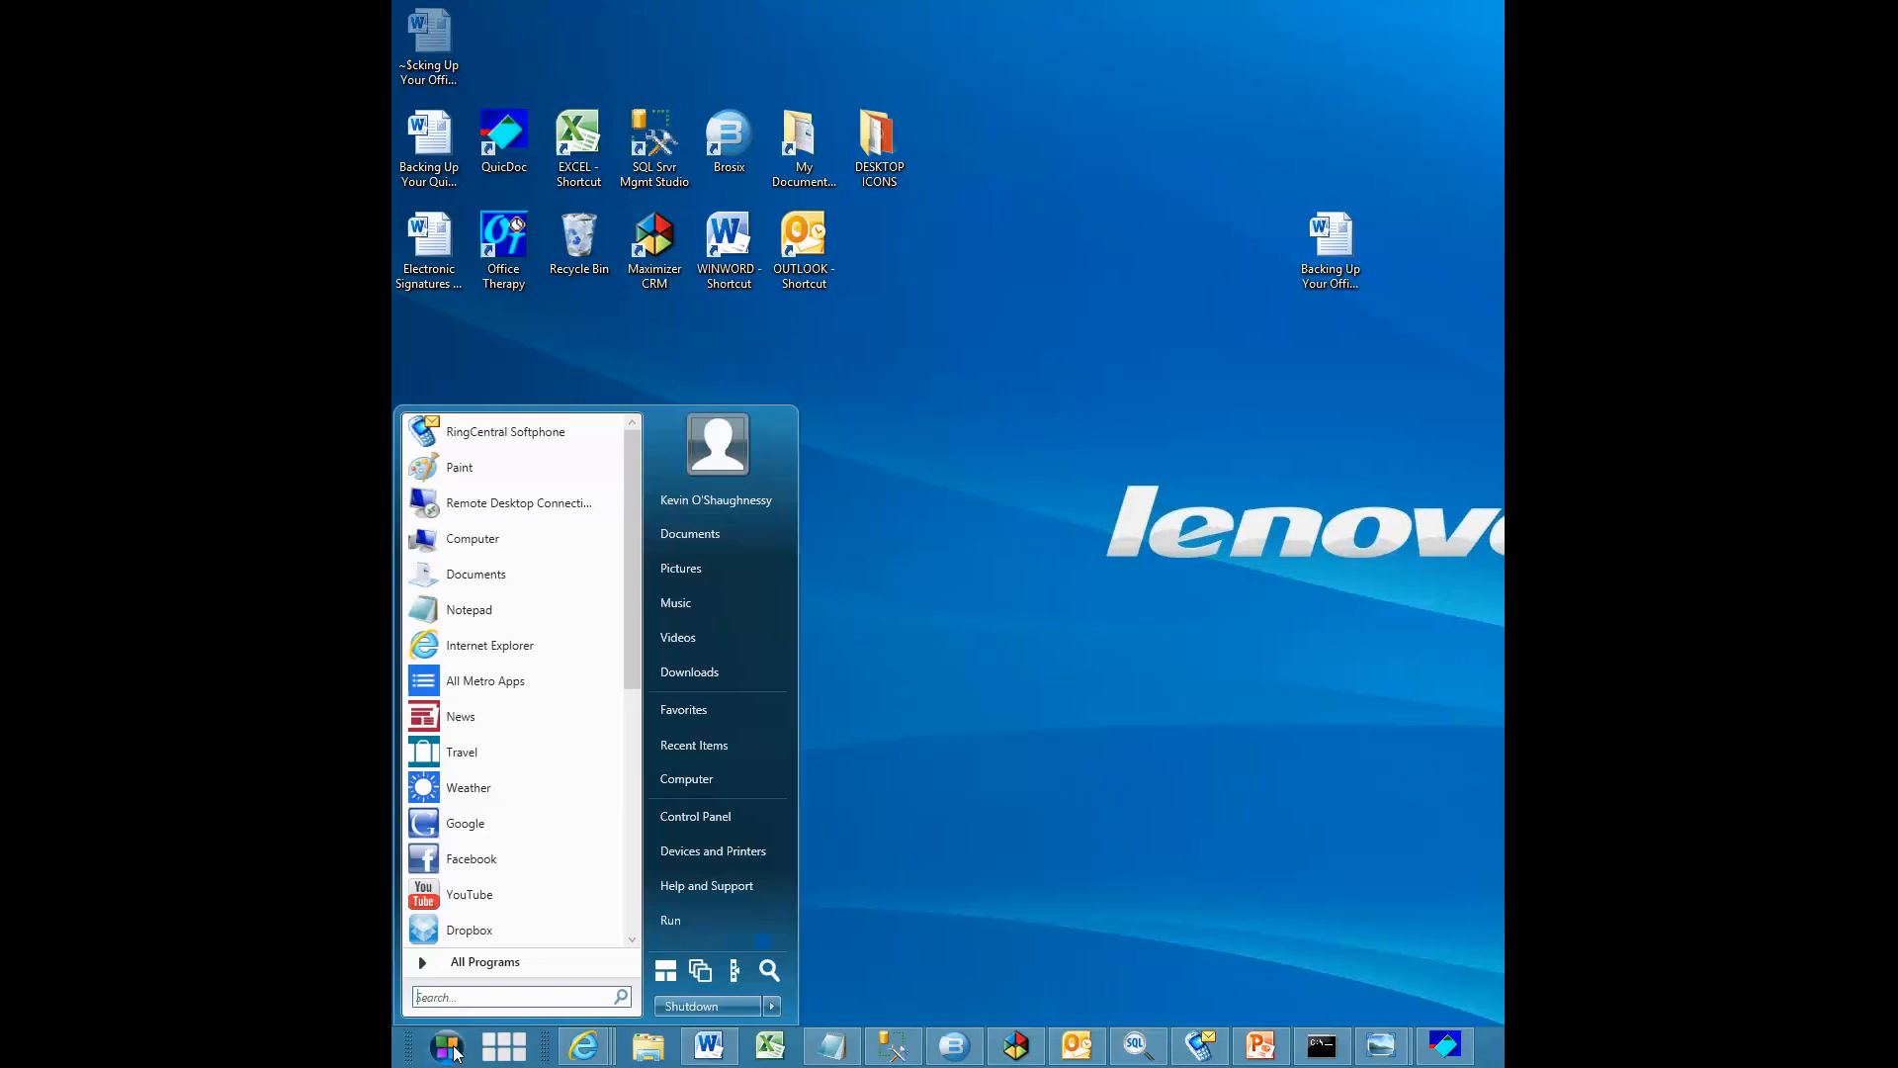
{"action": "left_click", "coordinate": [692, 779]}
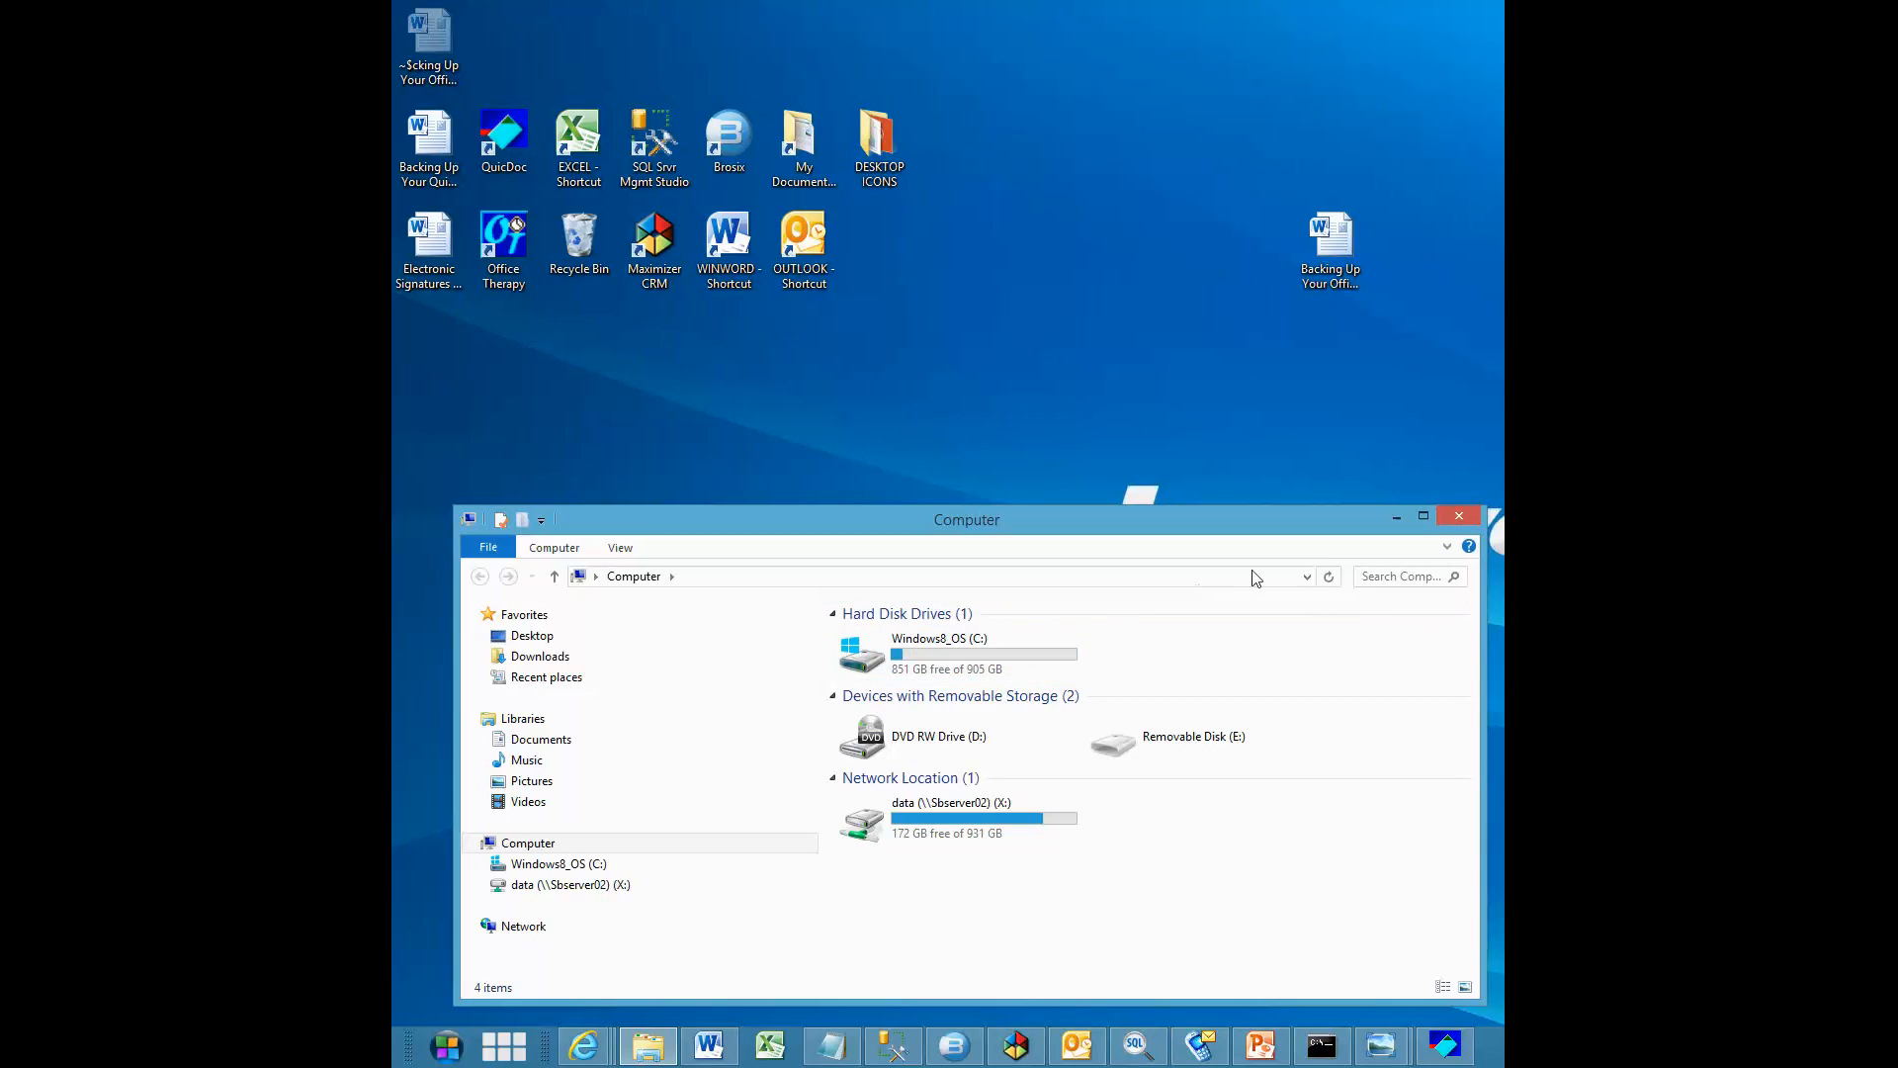
{"action": "left_click", "coordinate": [1456, 521]}
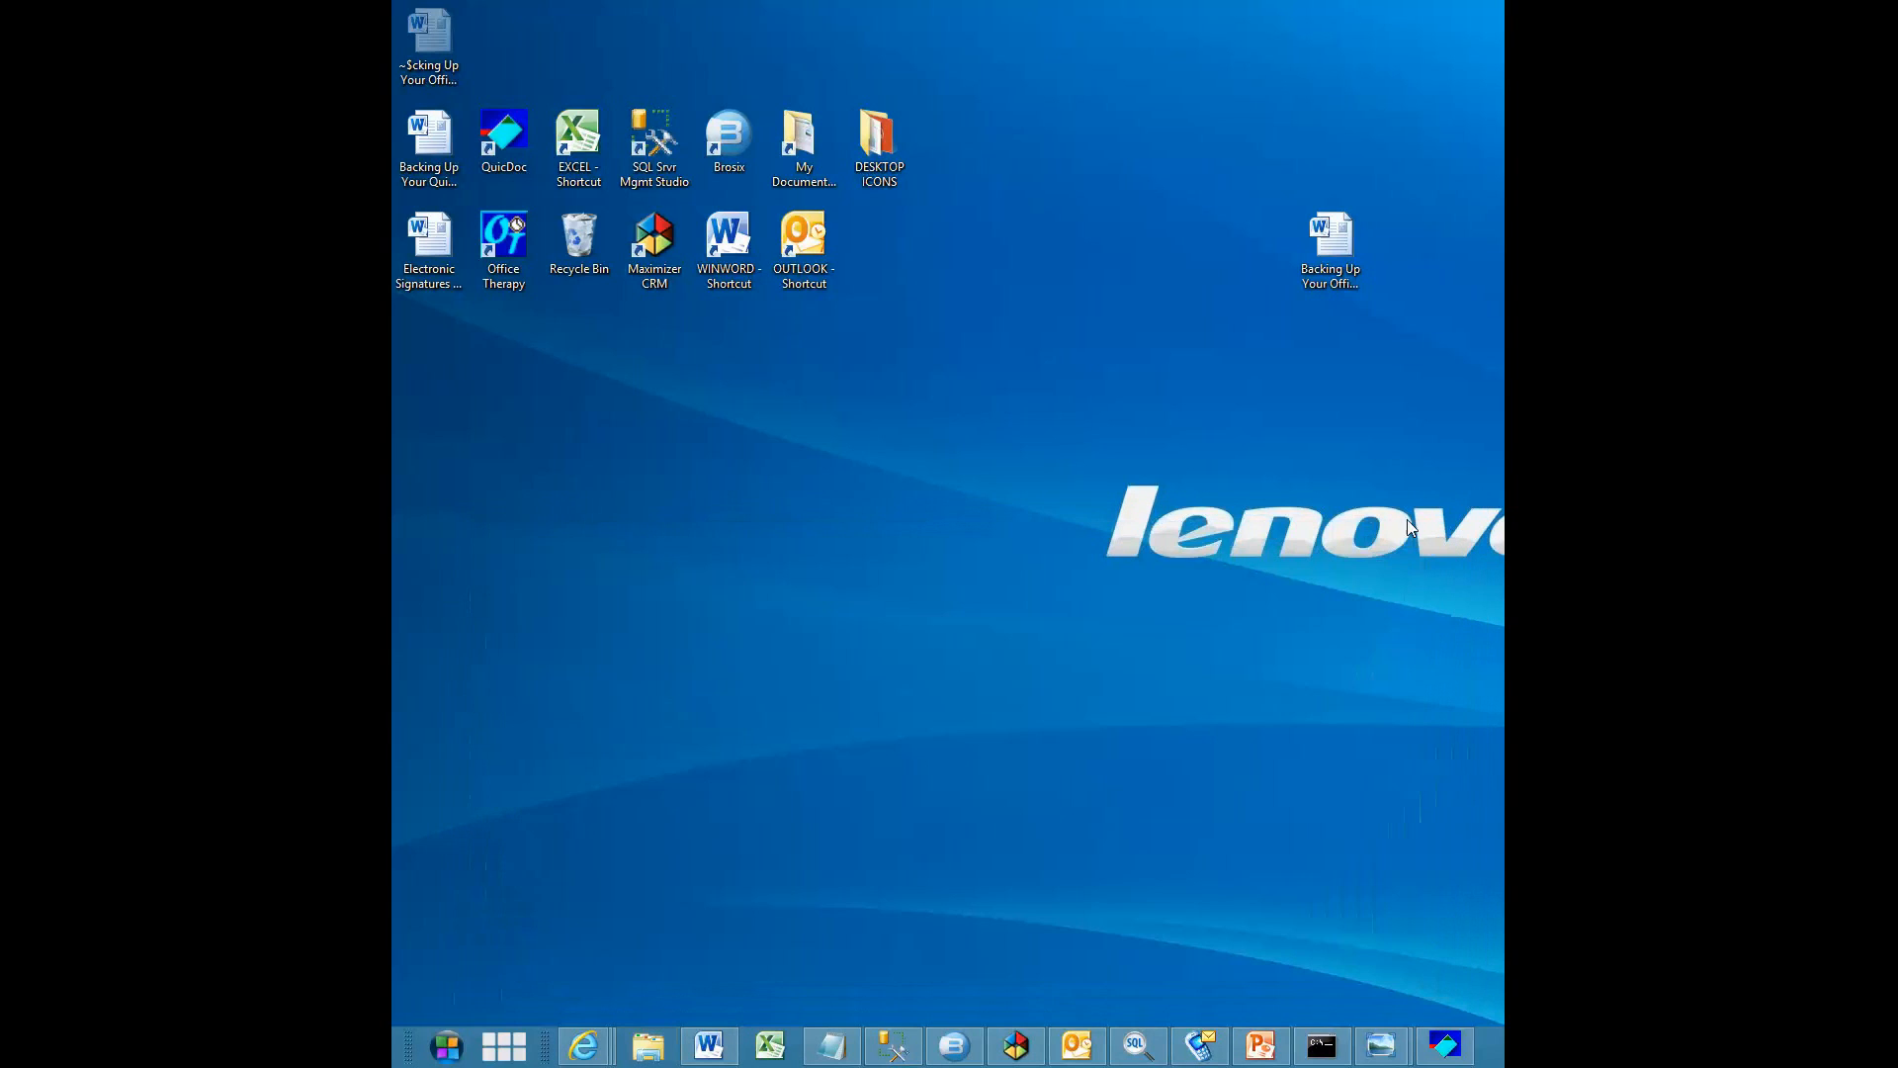
Search the Start screen for "com" and open the Computer window
{"action": "left_click", "coordinate": [447, 1044]}
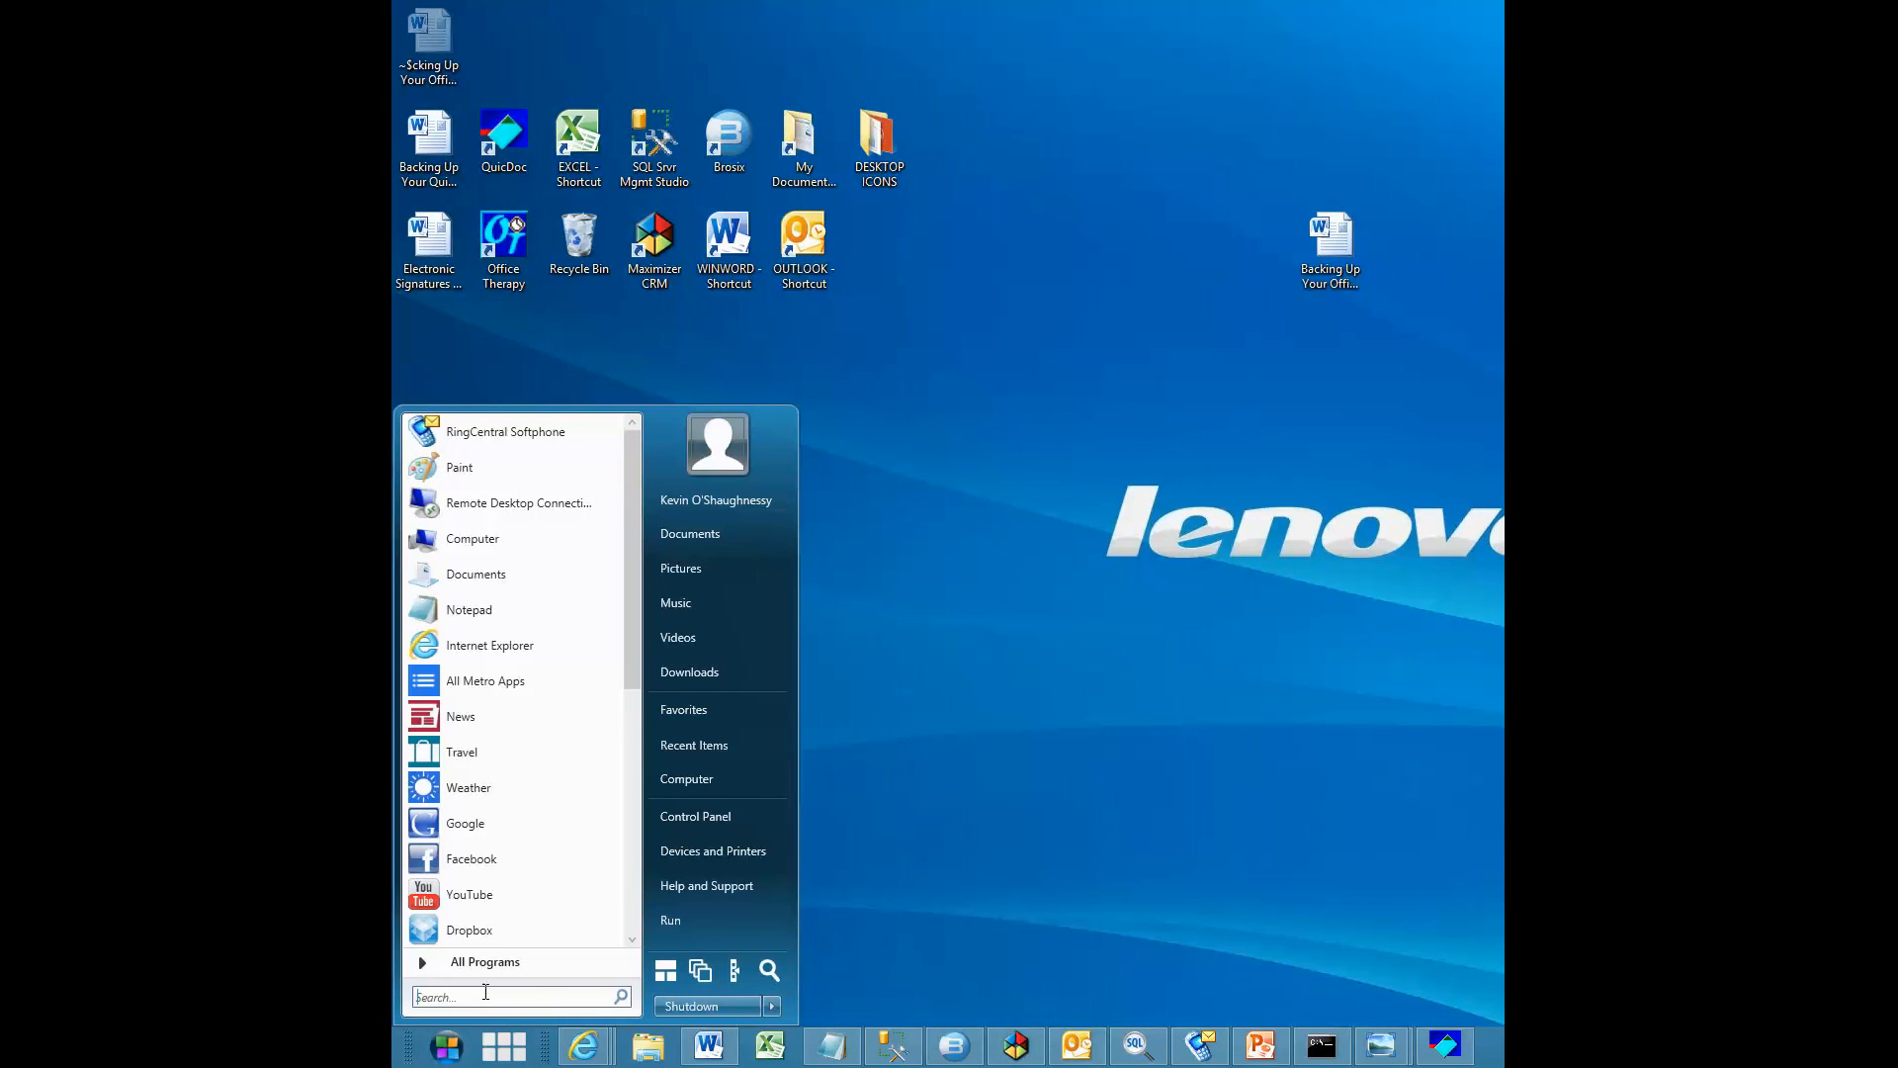
{"action": "left_click", "coordinate": [660, 969]}
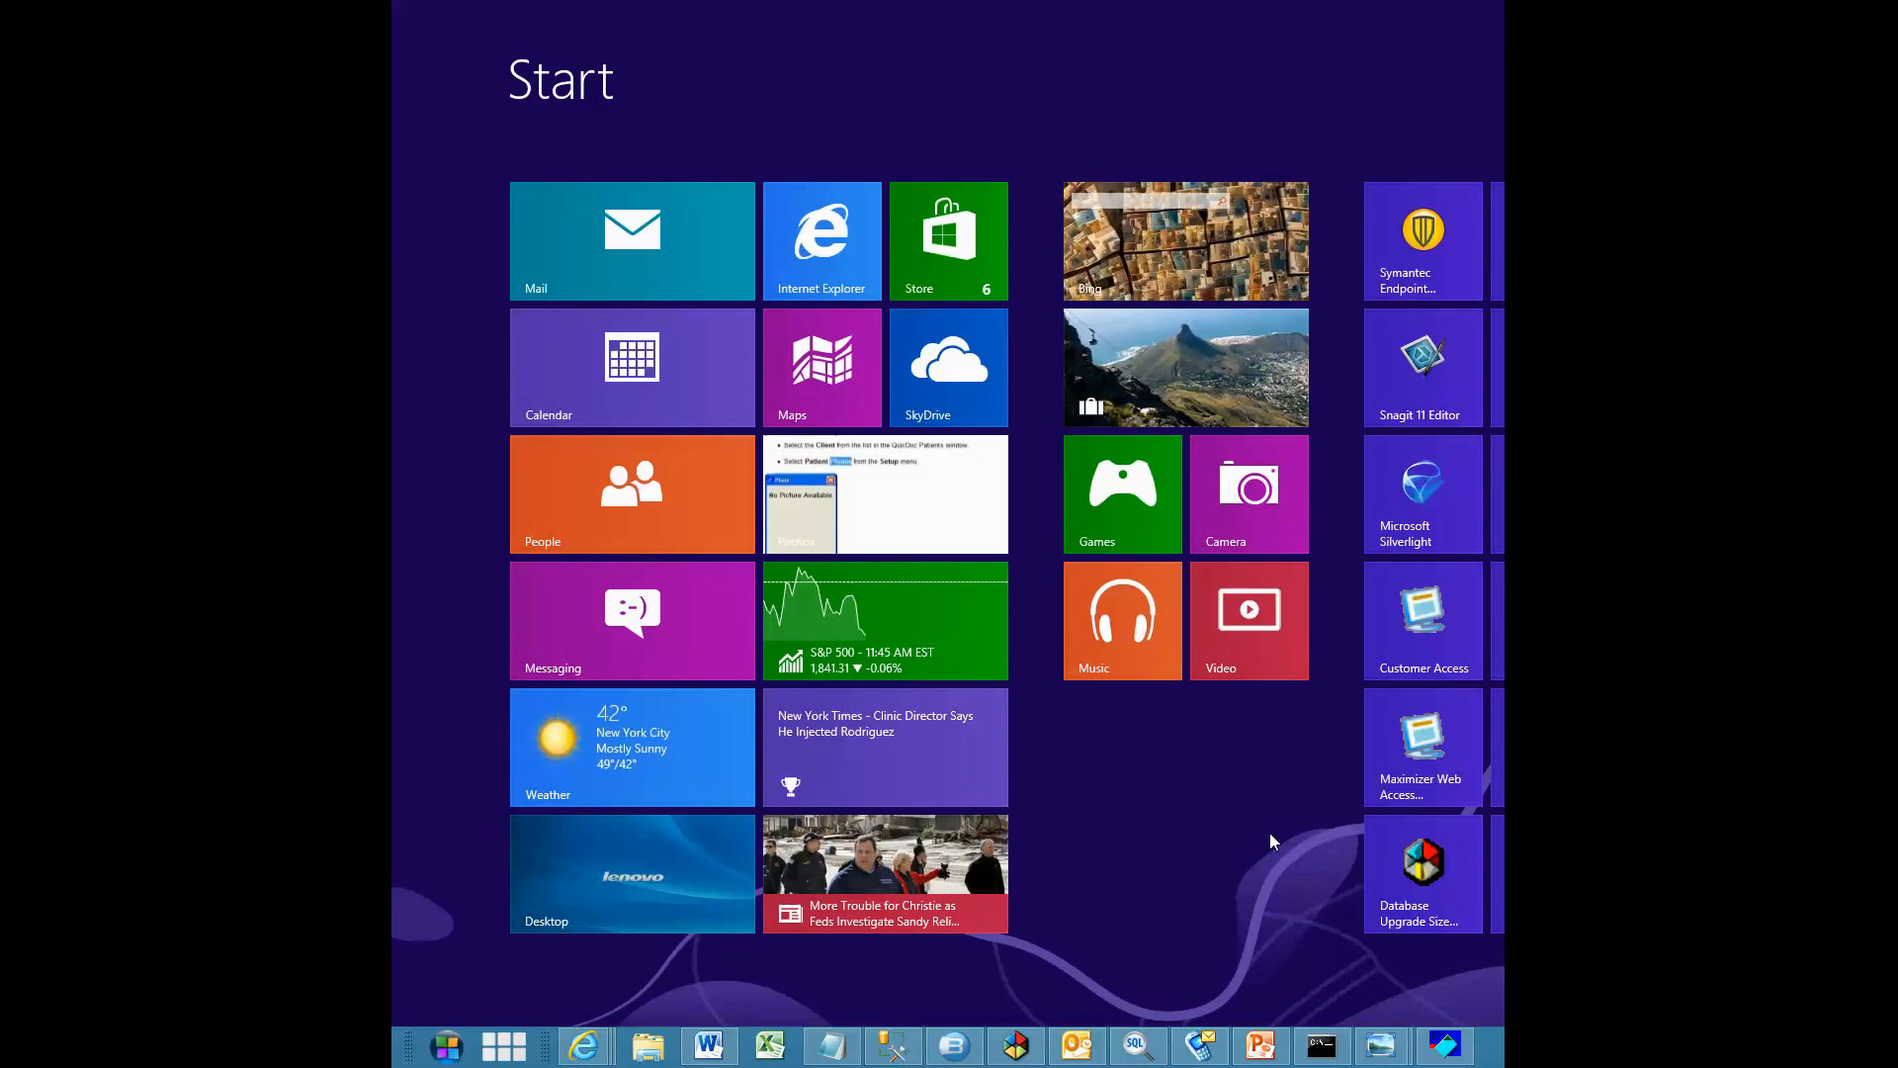
{"action": "key", "text": "super"}
{"action": "type", "text": "com"}
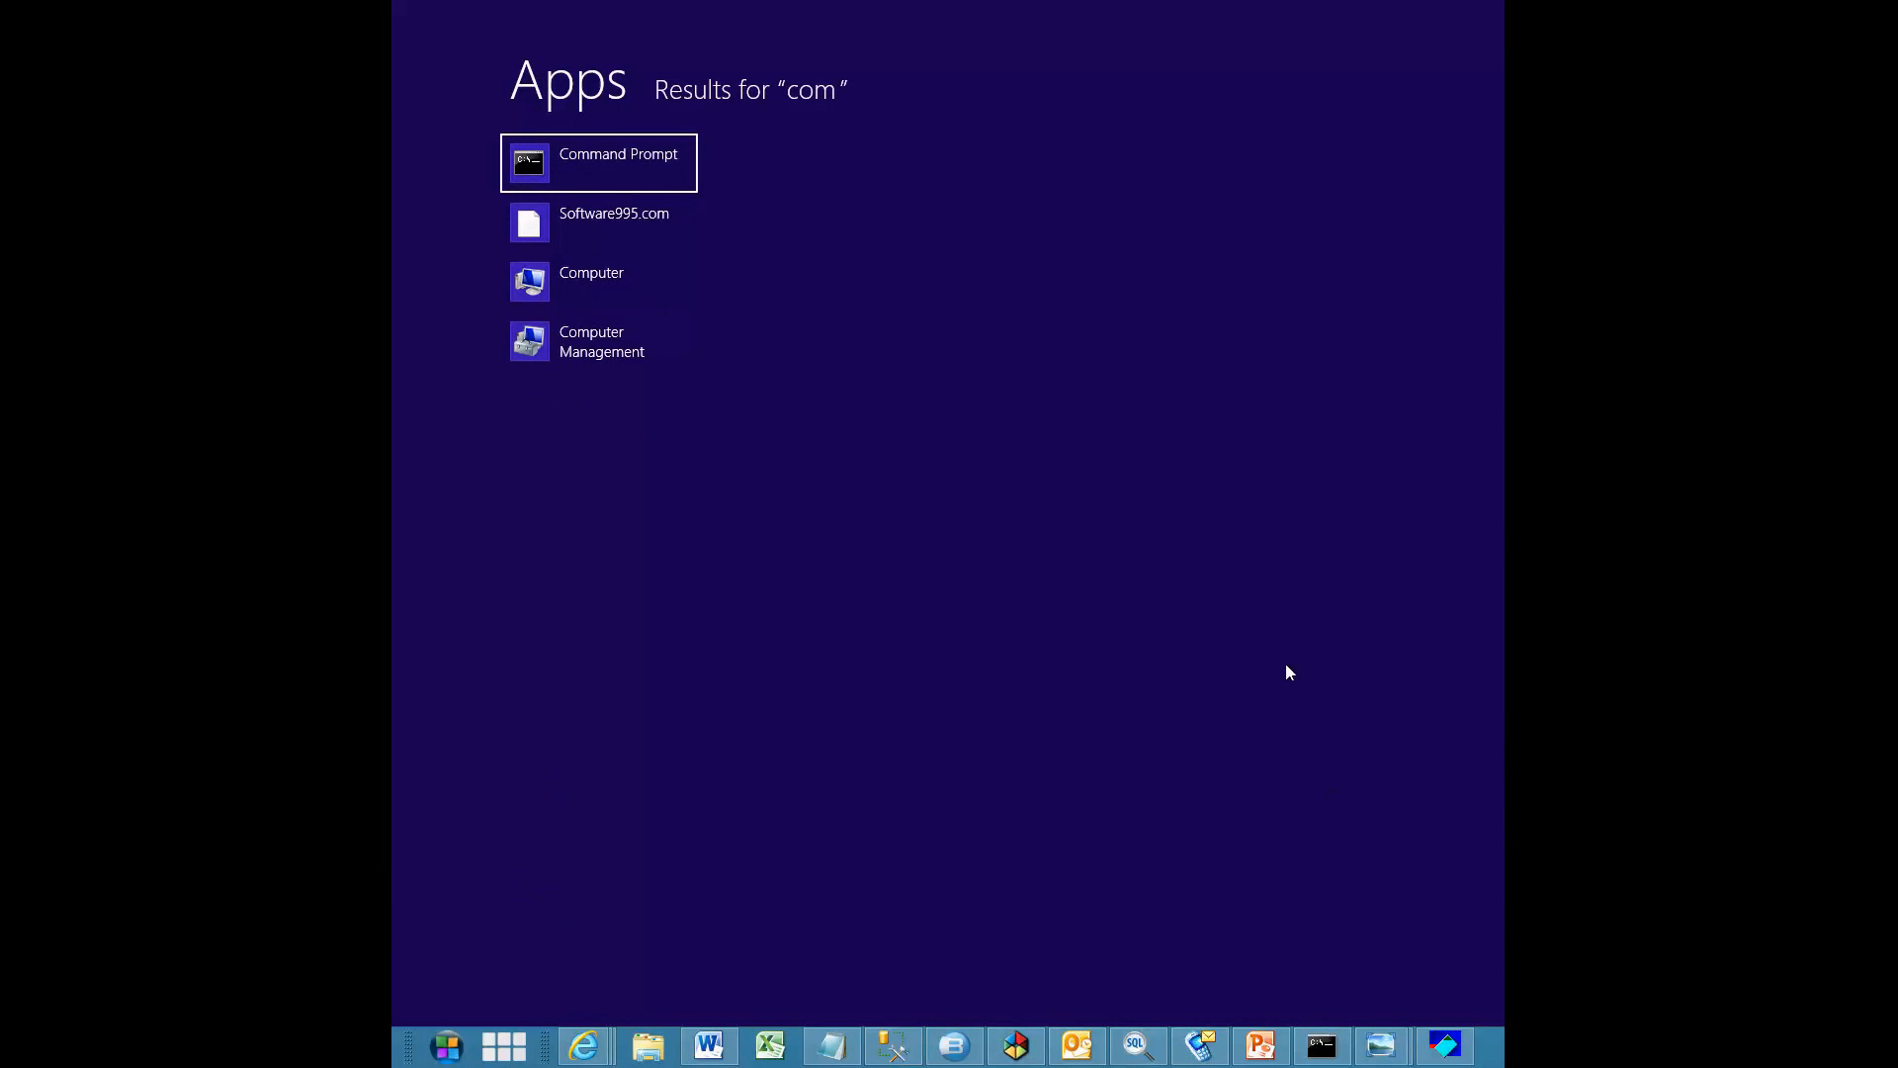
{"action": "left_click", "coordinate": [607, 270]}
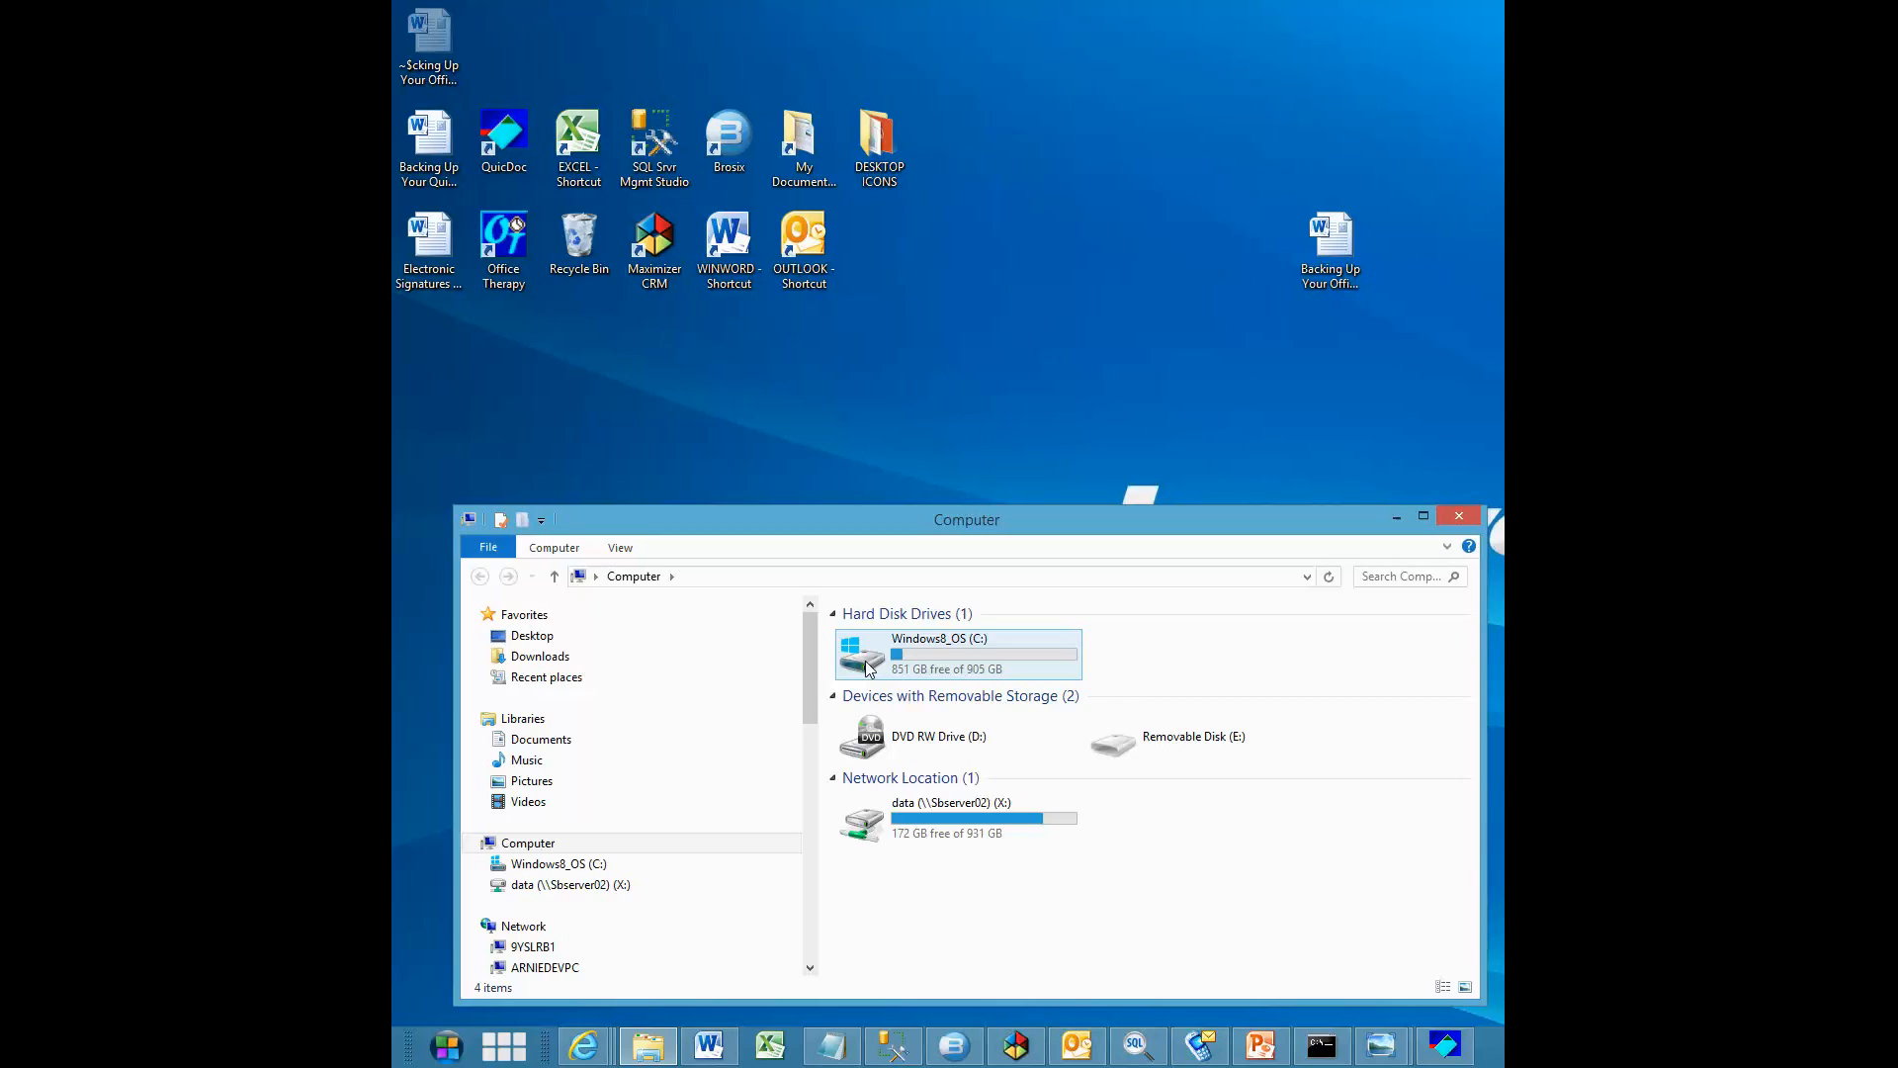
Browse to C:\Program Files (x86)\Microsoft SQL Server\MSSQL.1\MSSQL\Backup to locate the OT-KJO backup files
{"action": "double_click", "coordinate": [867, 669]}
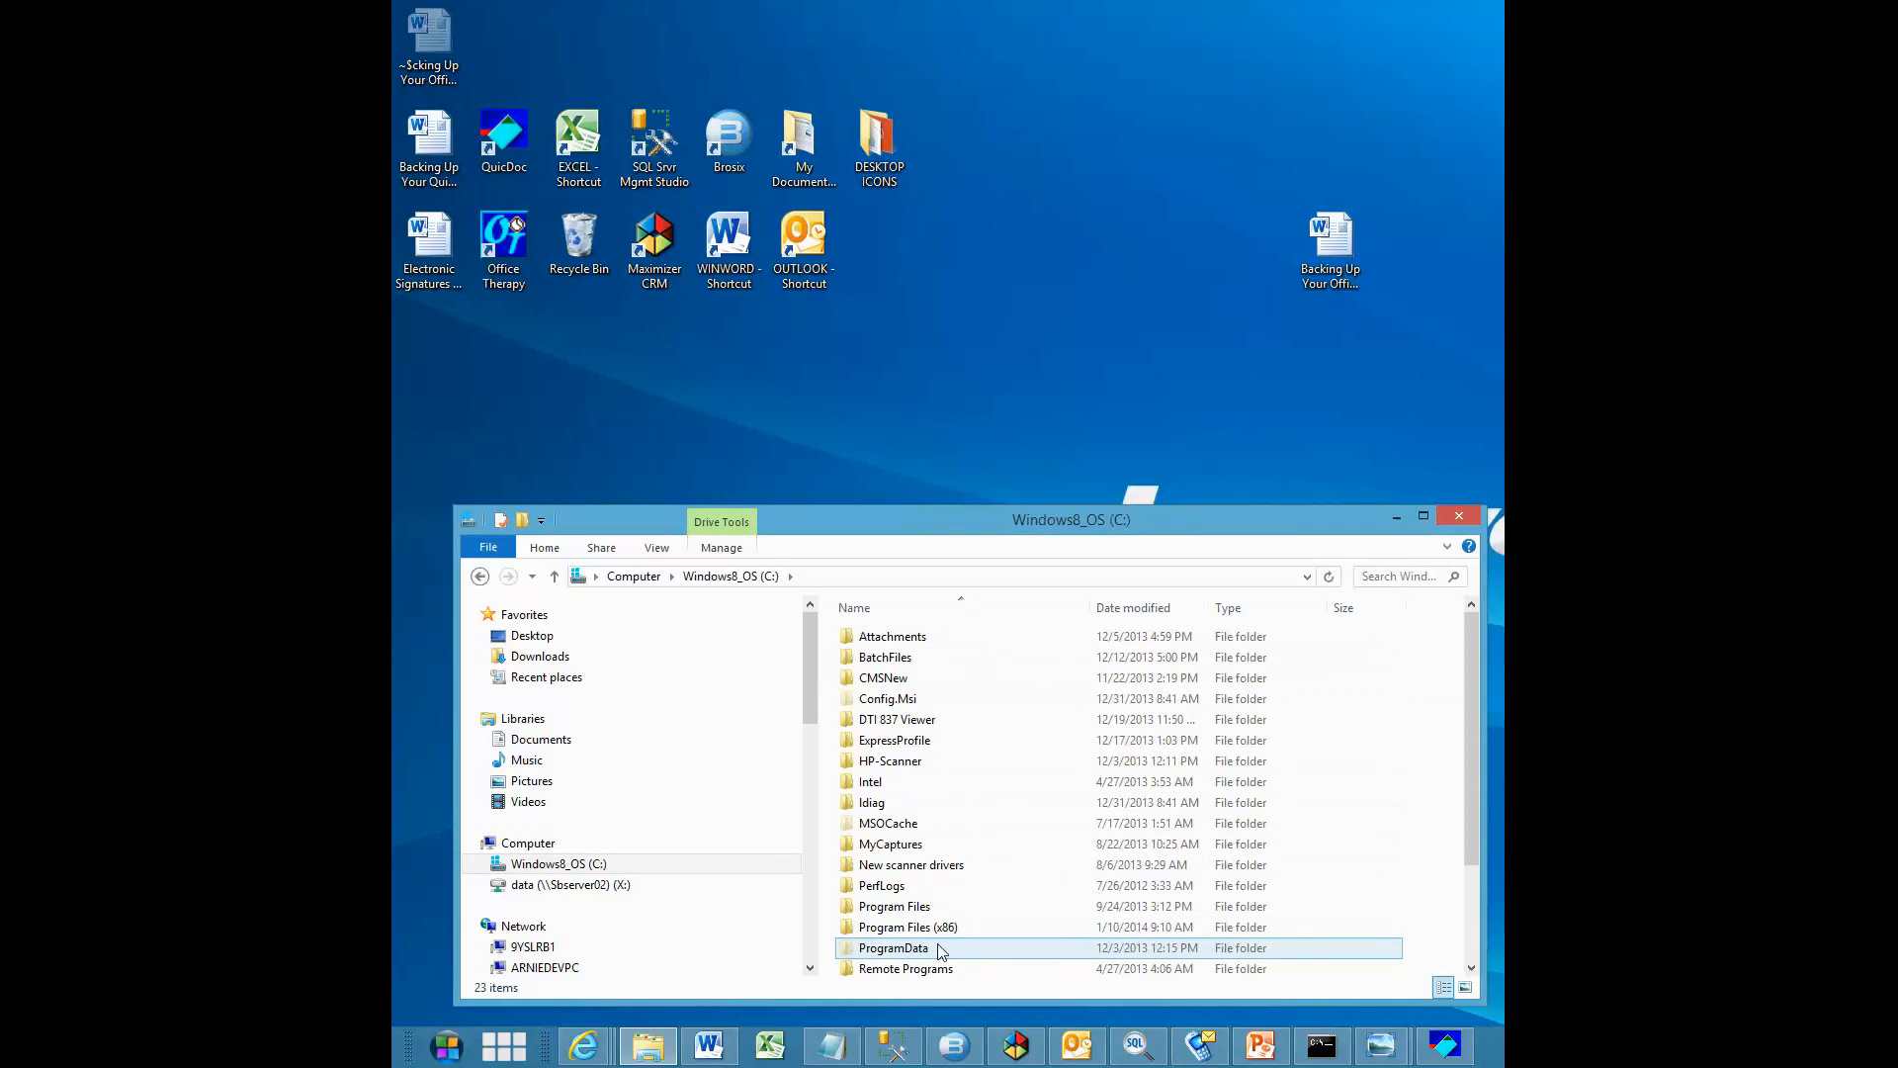
{"action": "mouse_move", "coordinate": [870, 935]}
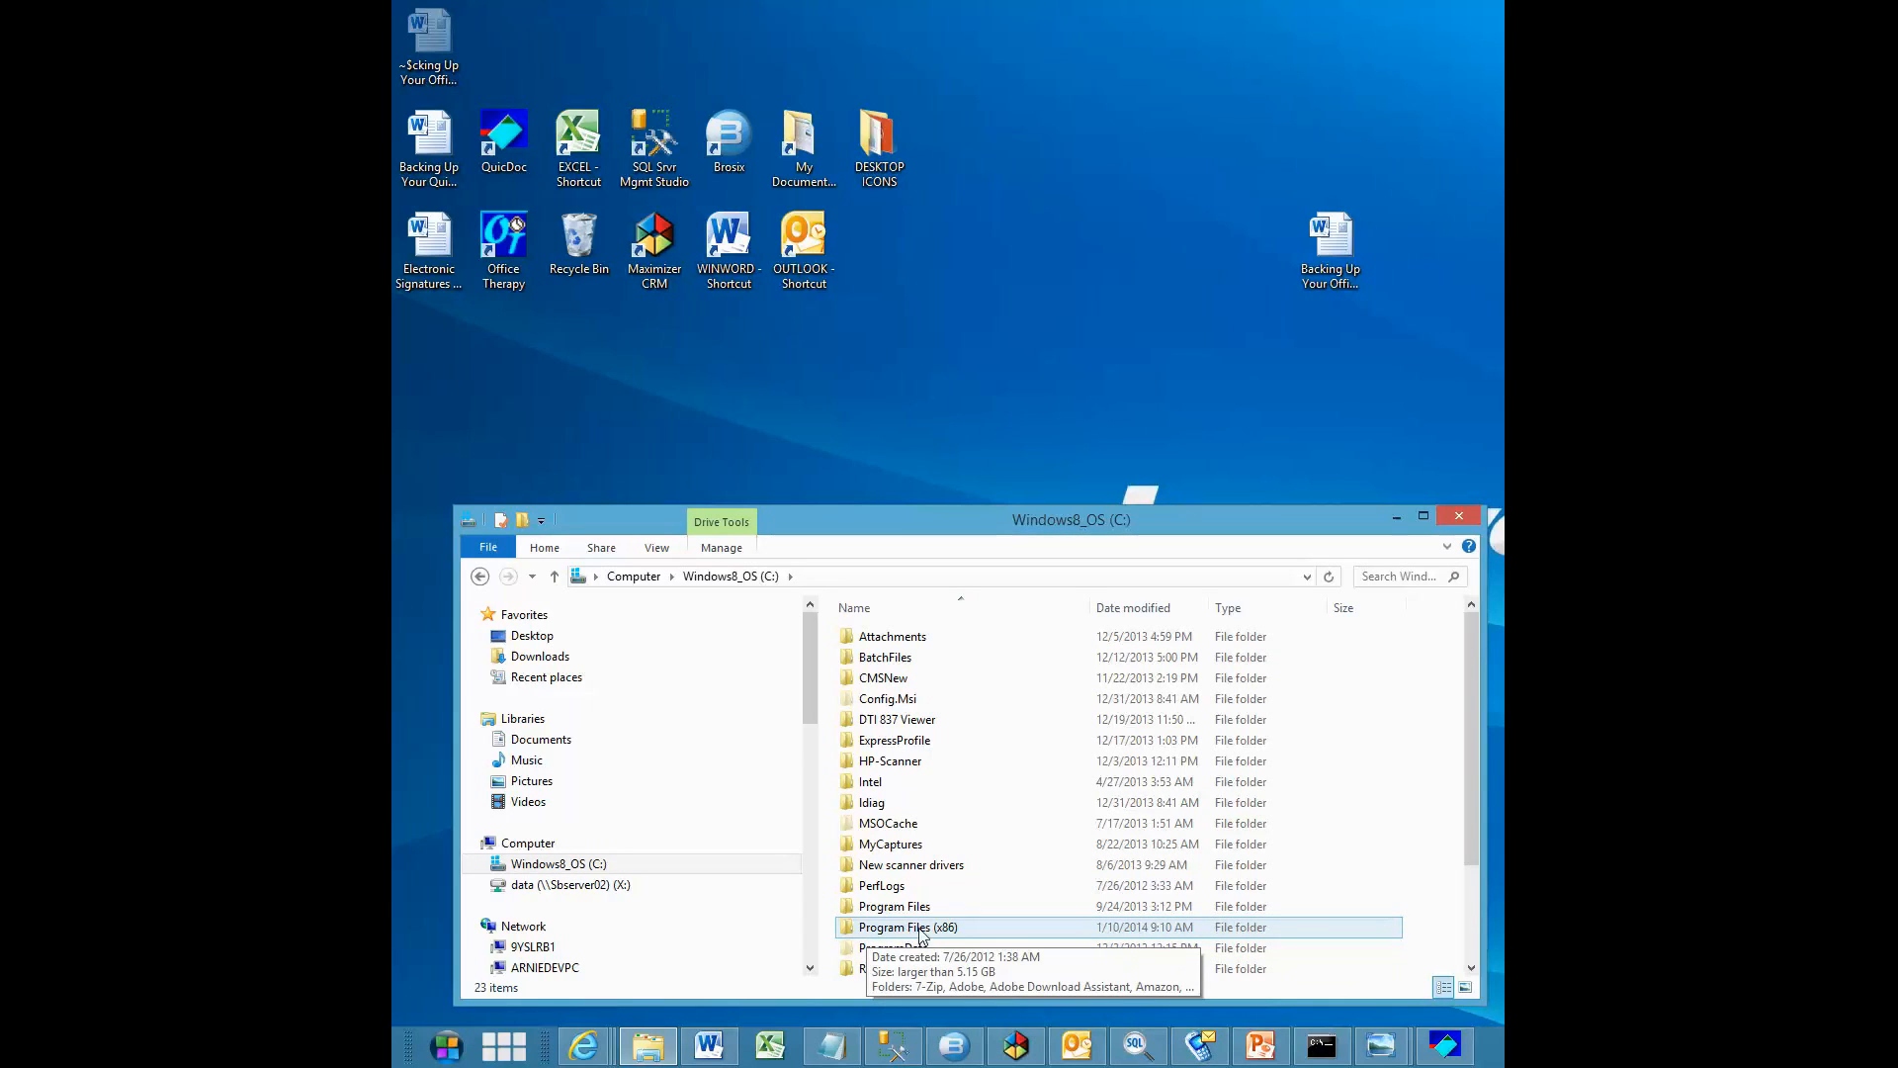
{"action": "double_click", "coordinate": [851, 933]}
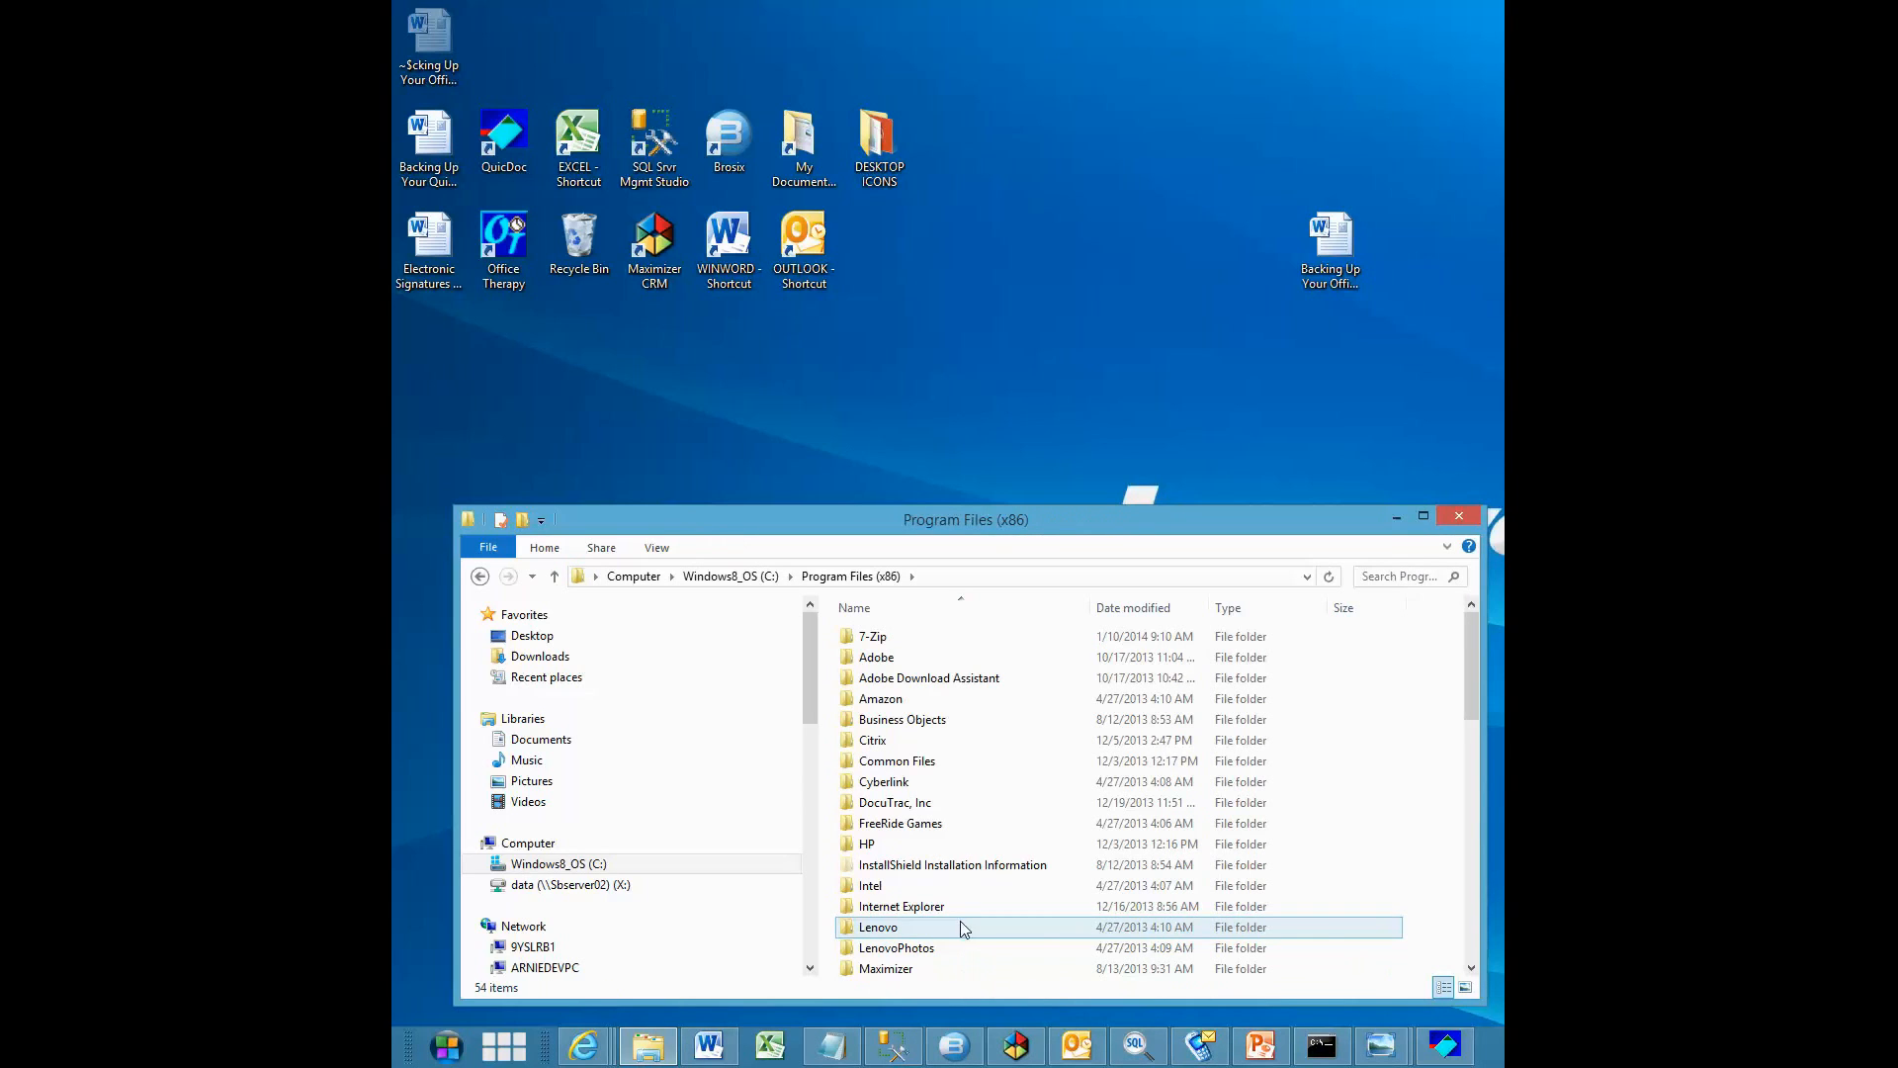
{"action": "left_click", "coordinate": [1472, 937]}
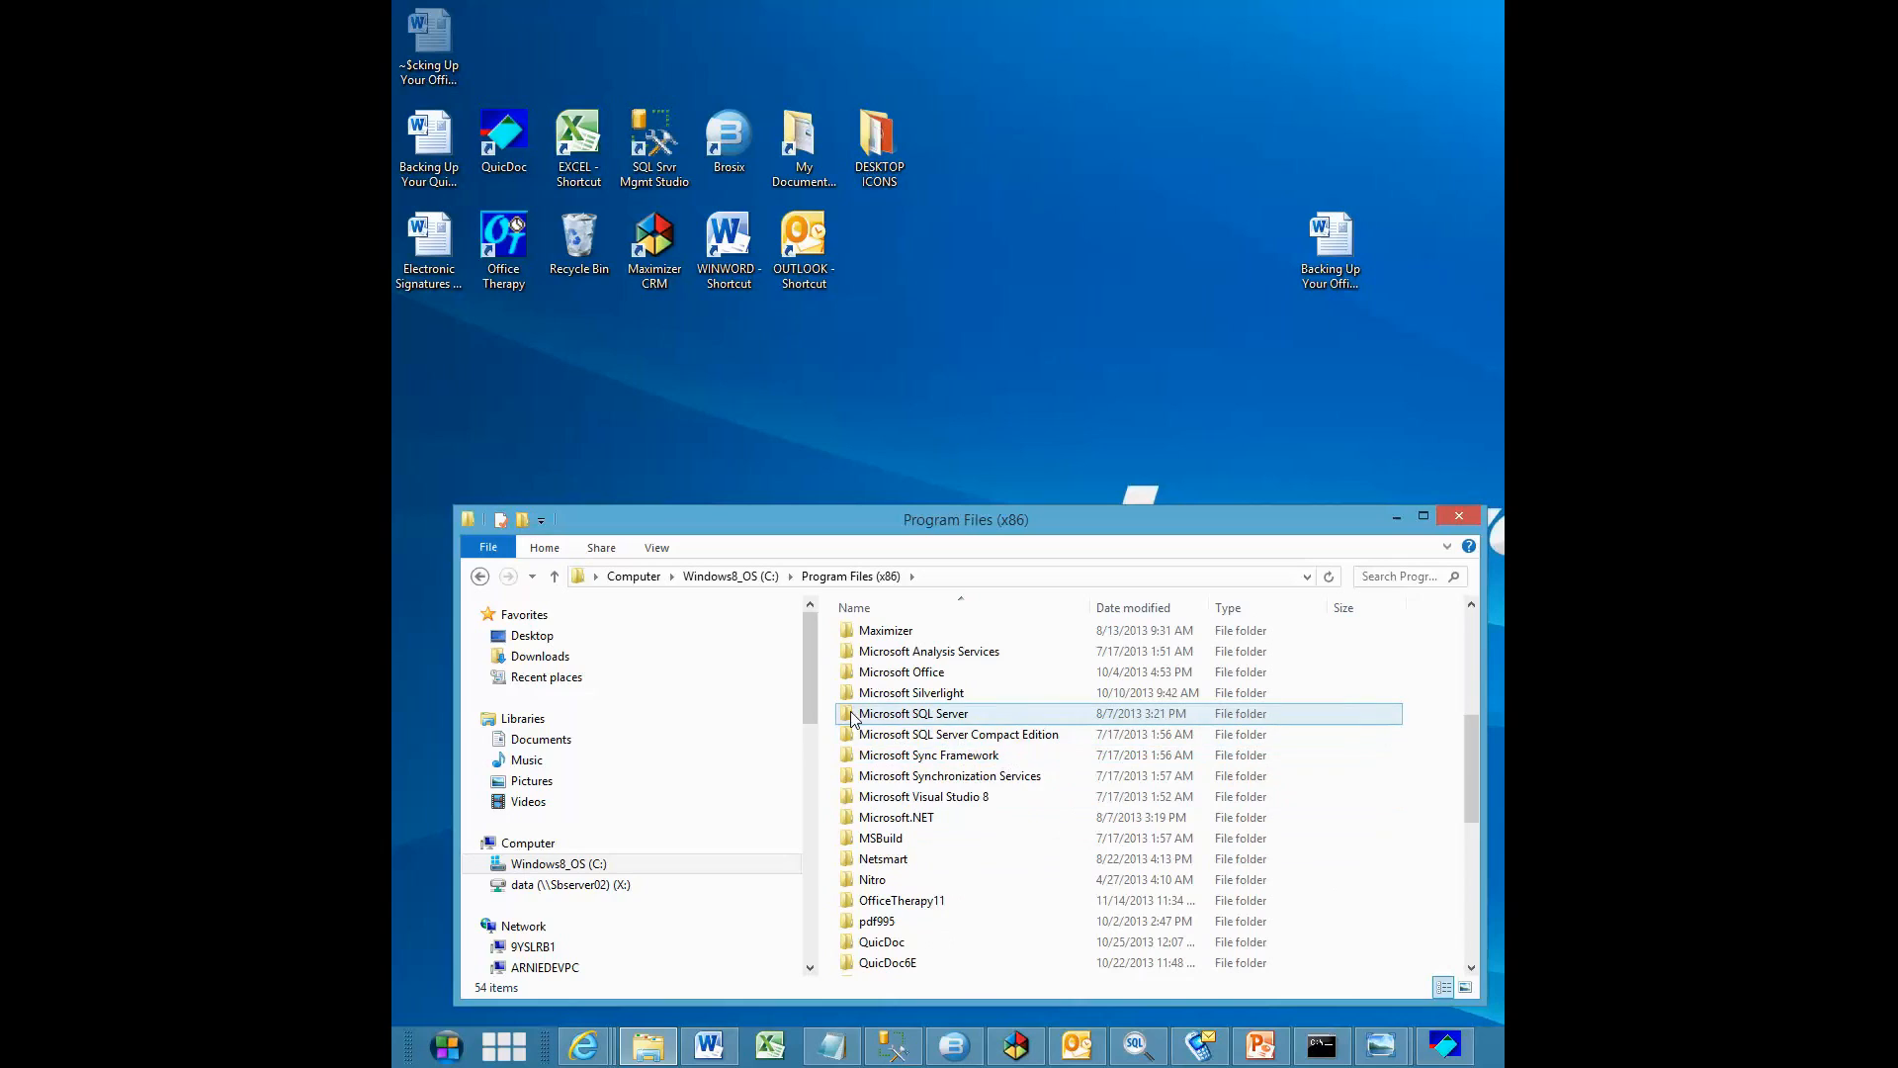
{"action": "double_click", "coordinate": [896, 713]}
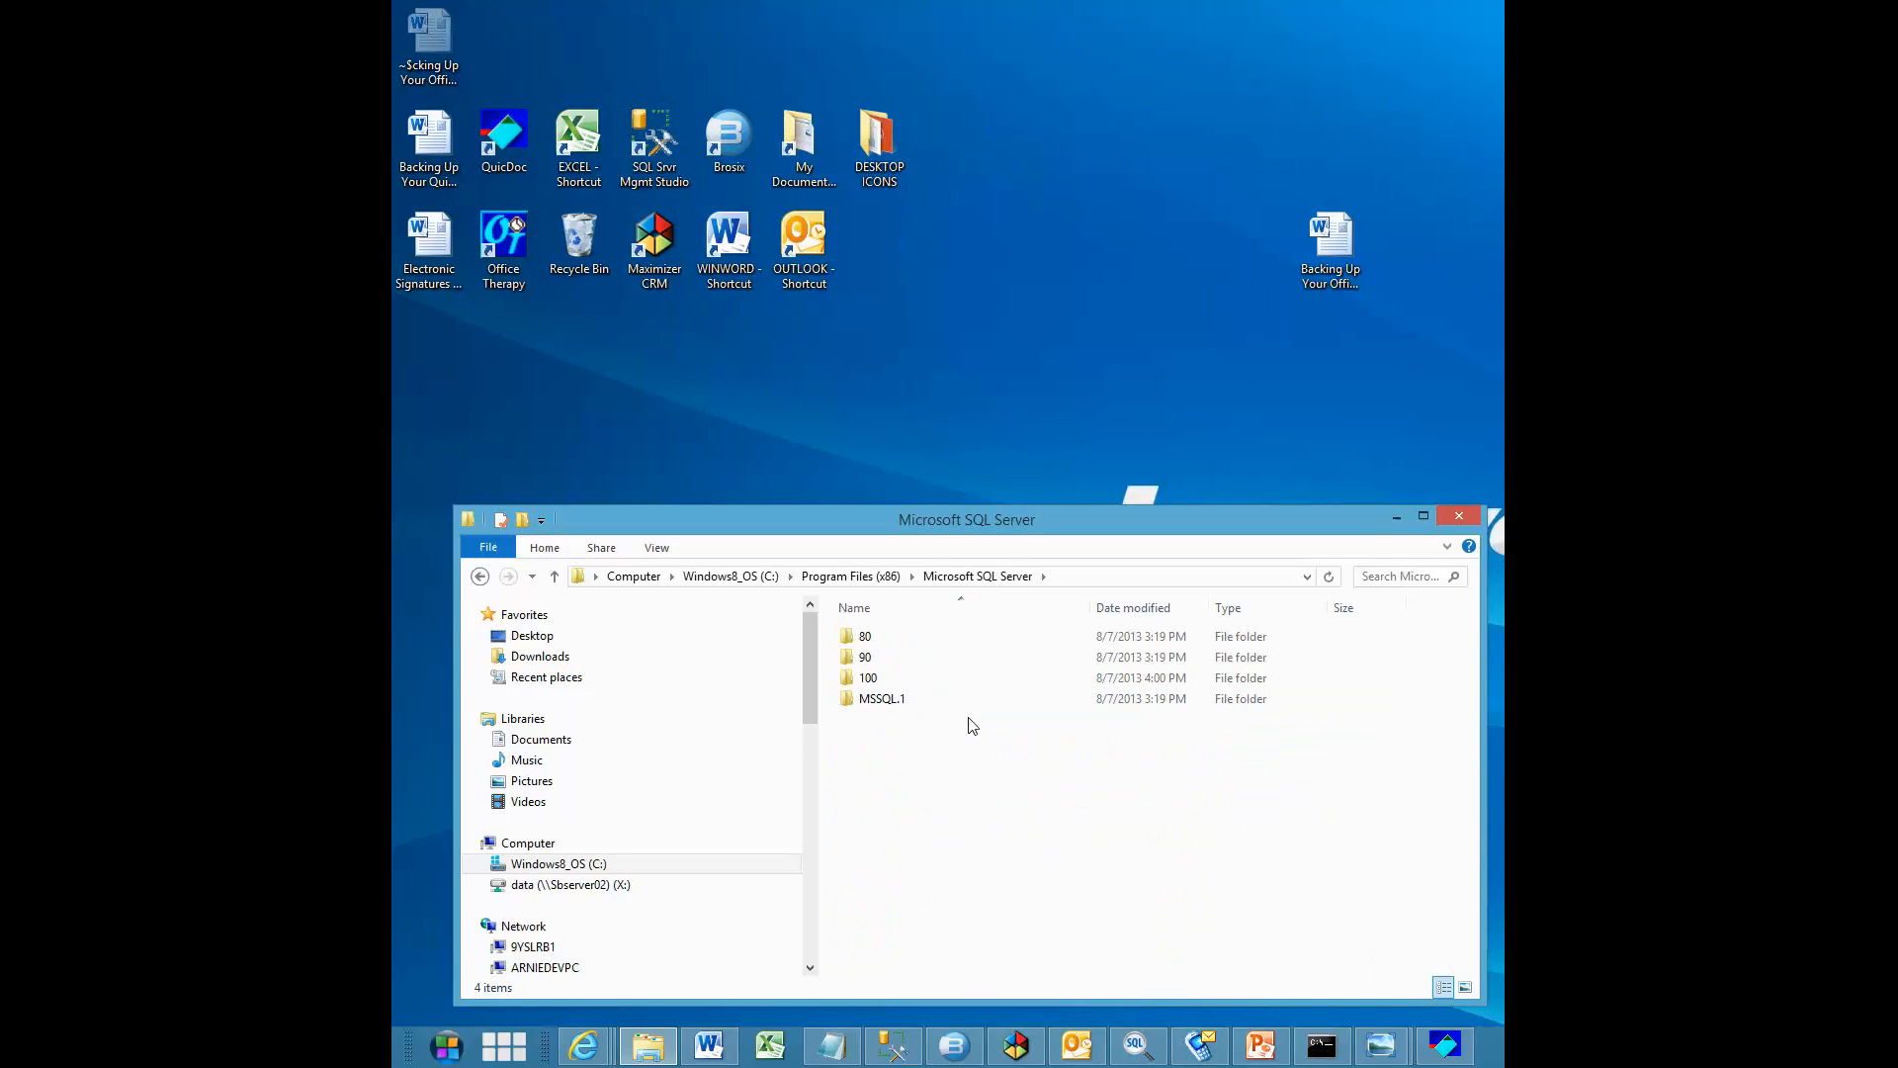
{"action": "double_click", "coordinate": [879, 702]}
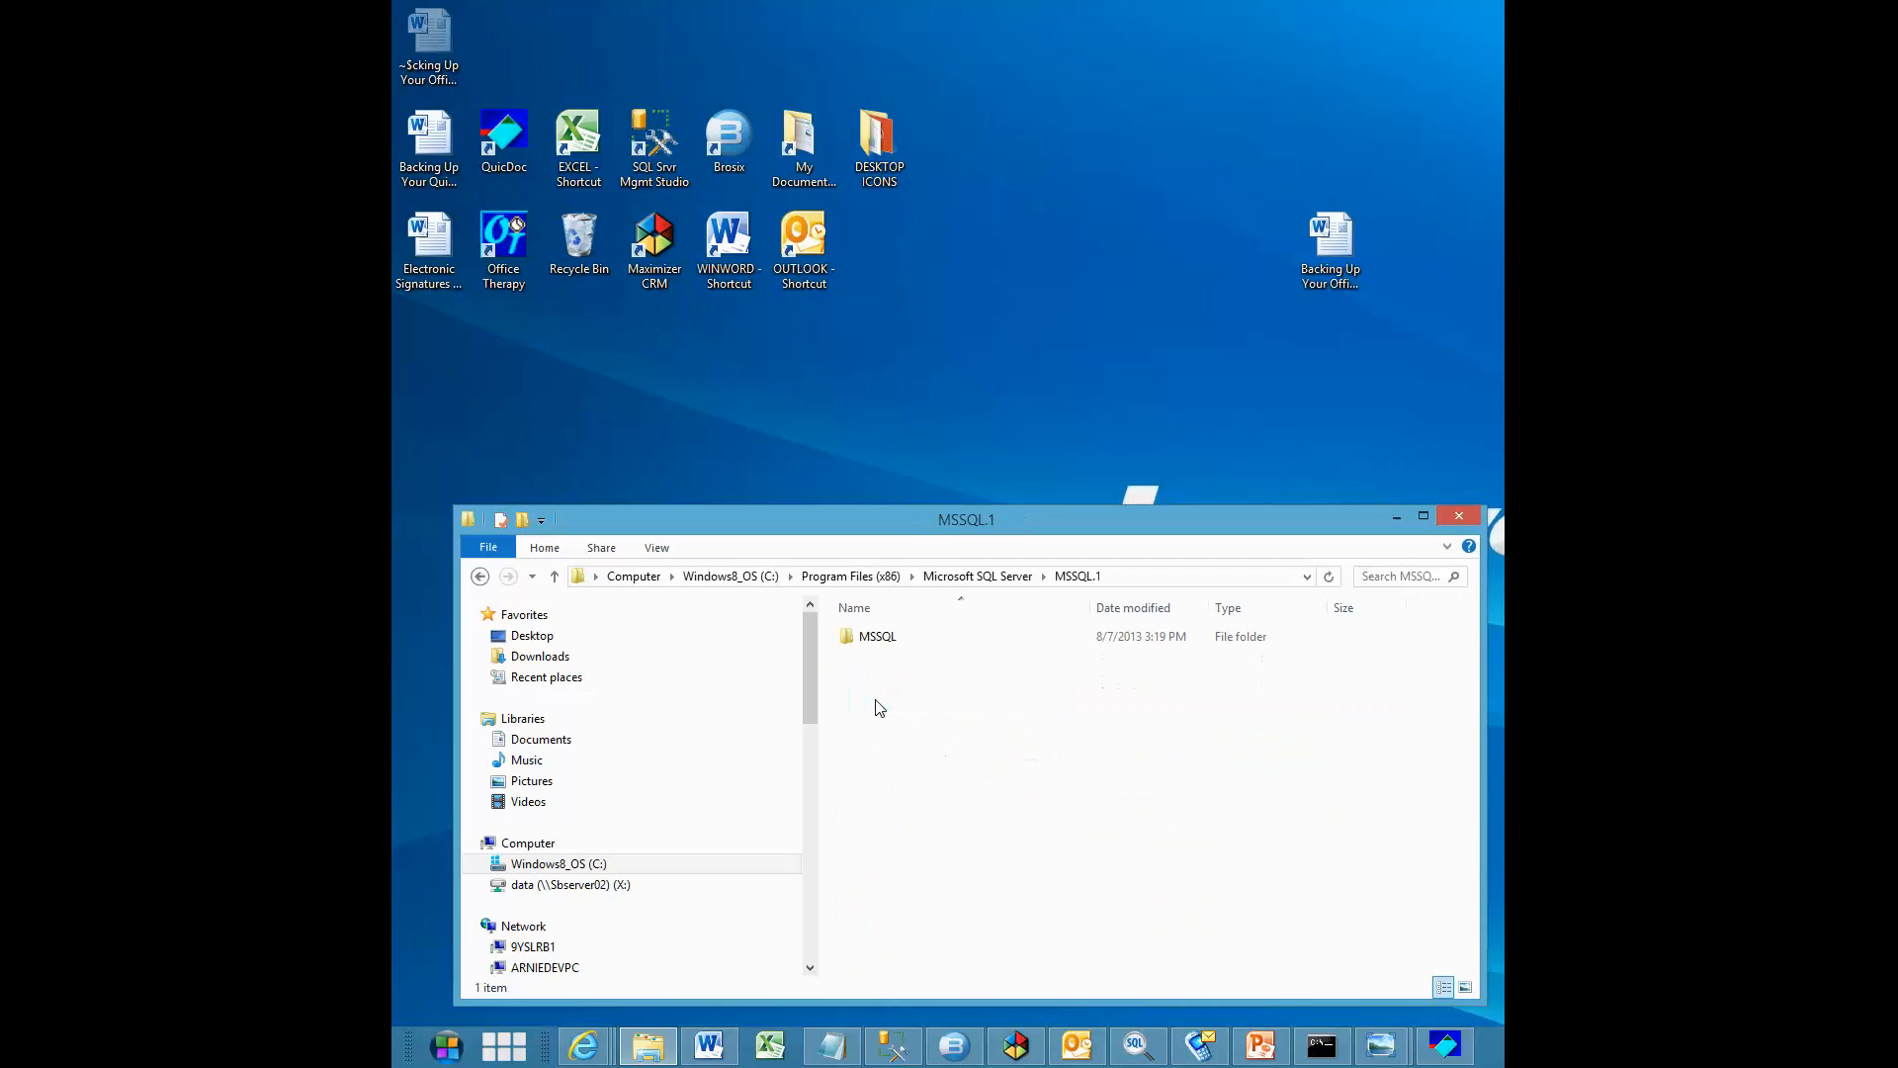
{"action": "double_click", "coordinate": [879, 639]}
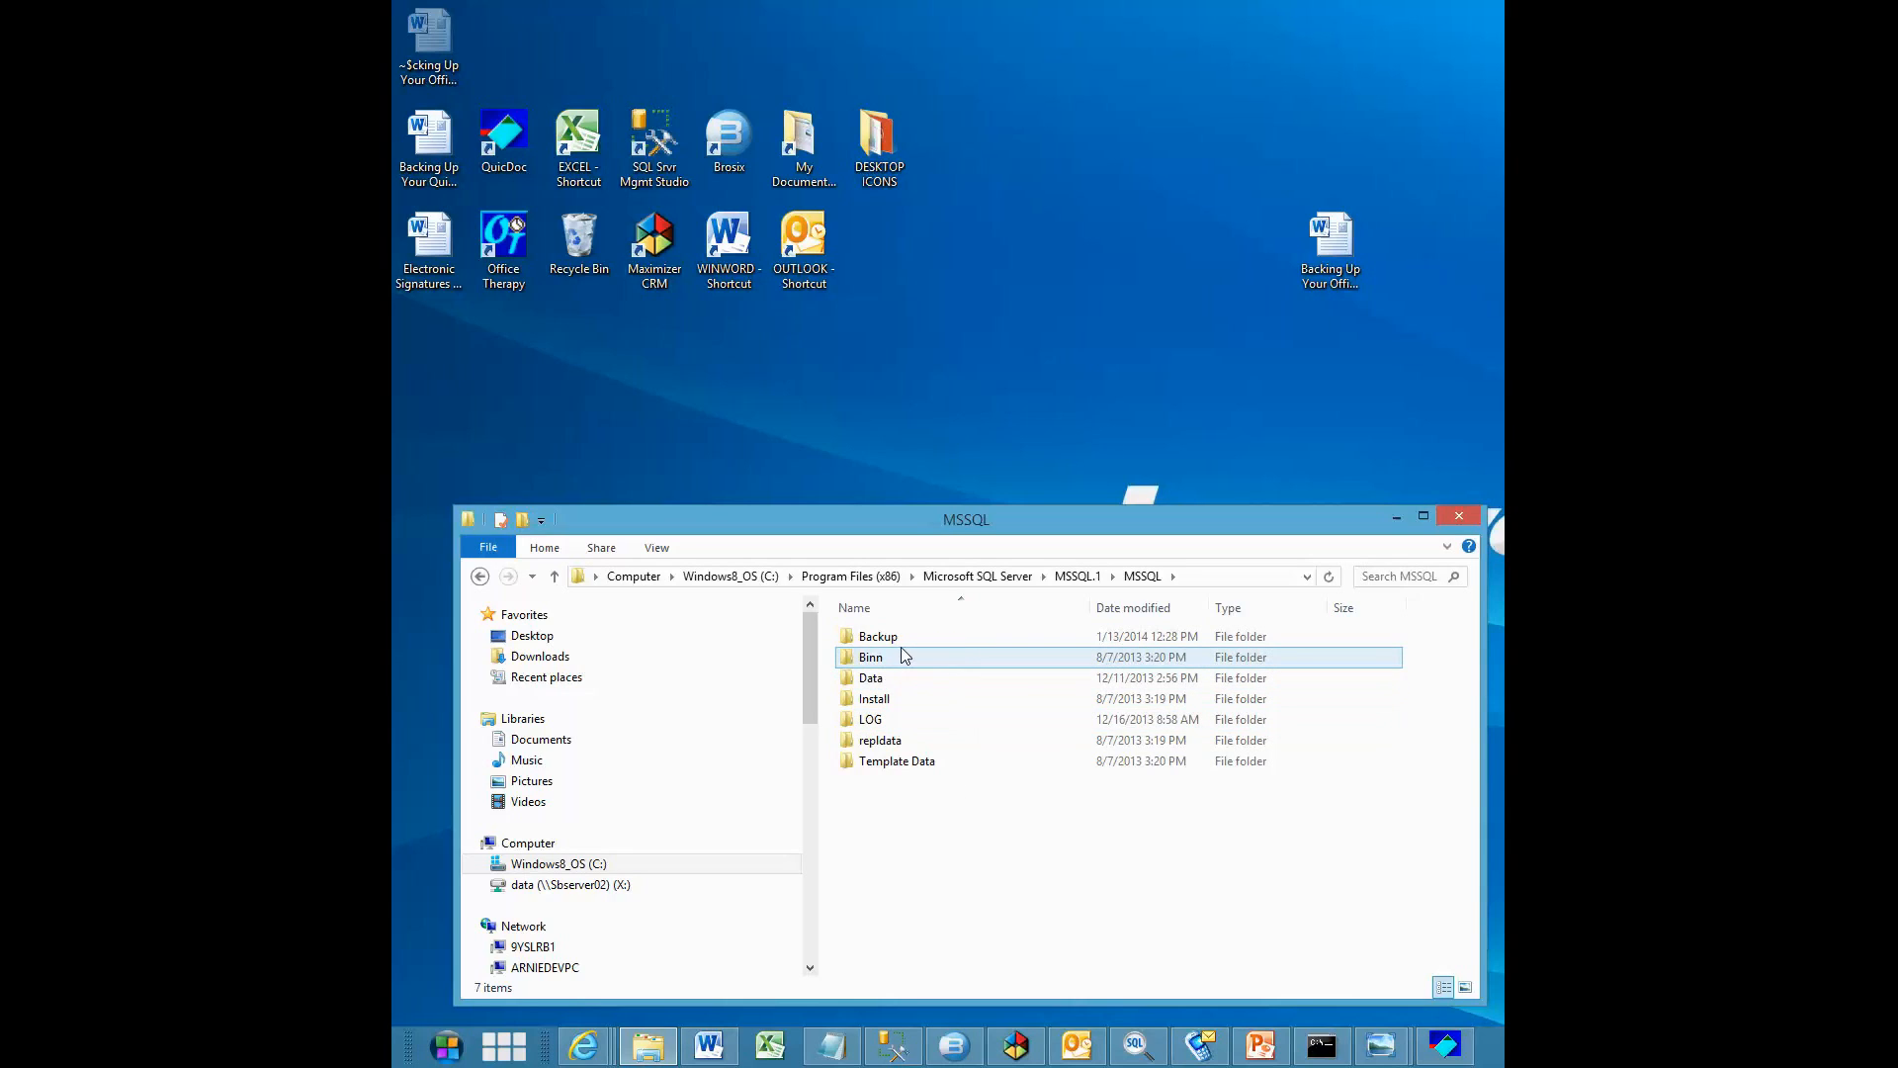
{"action": "mouse_move", "coordinate": [881, 641]}
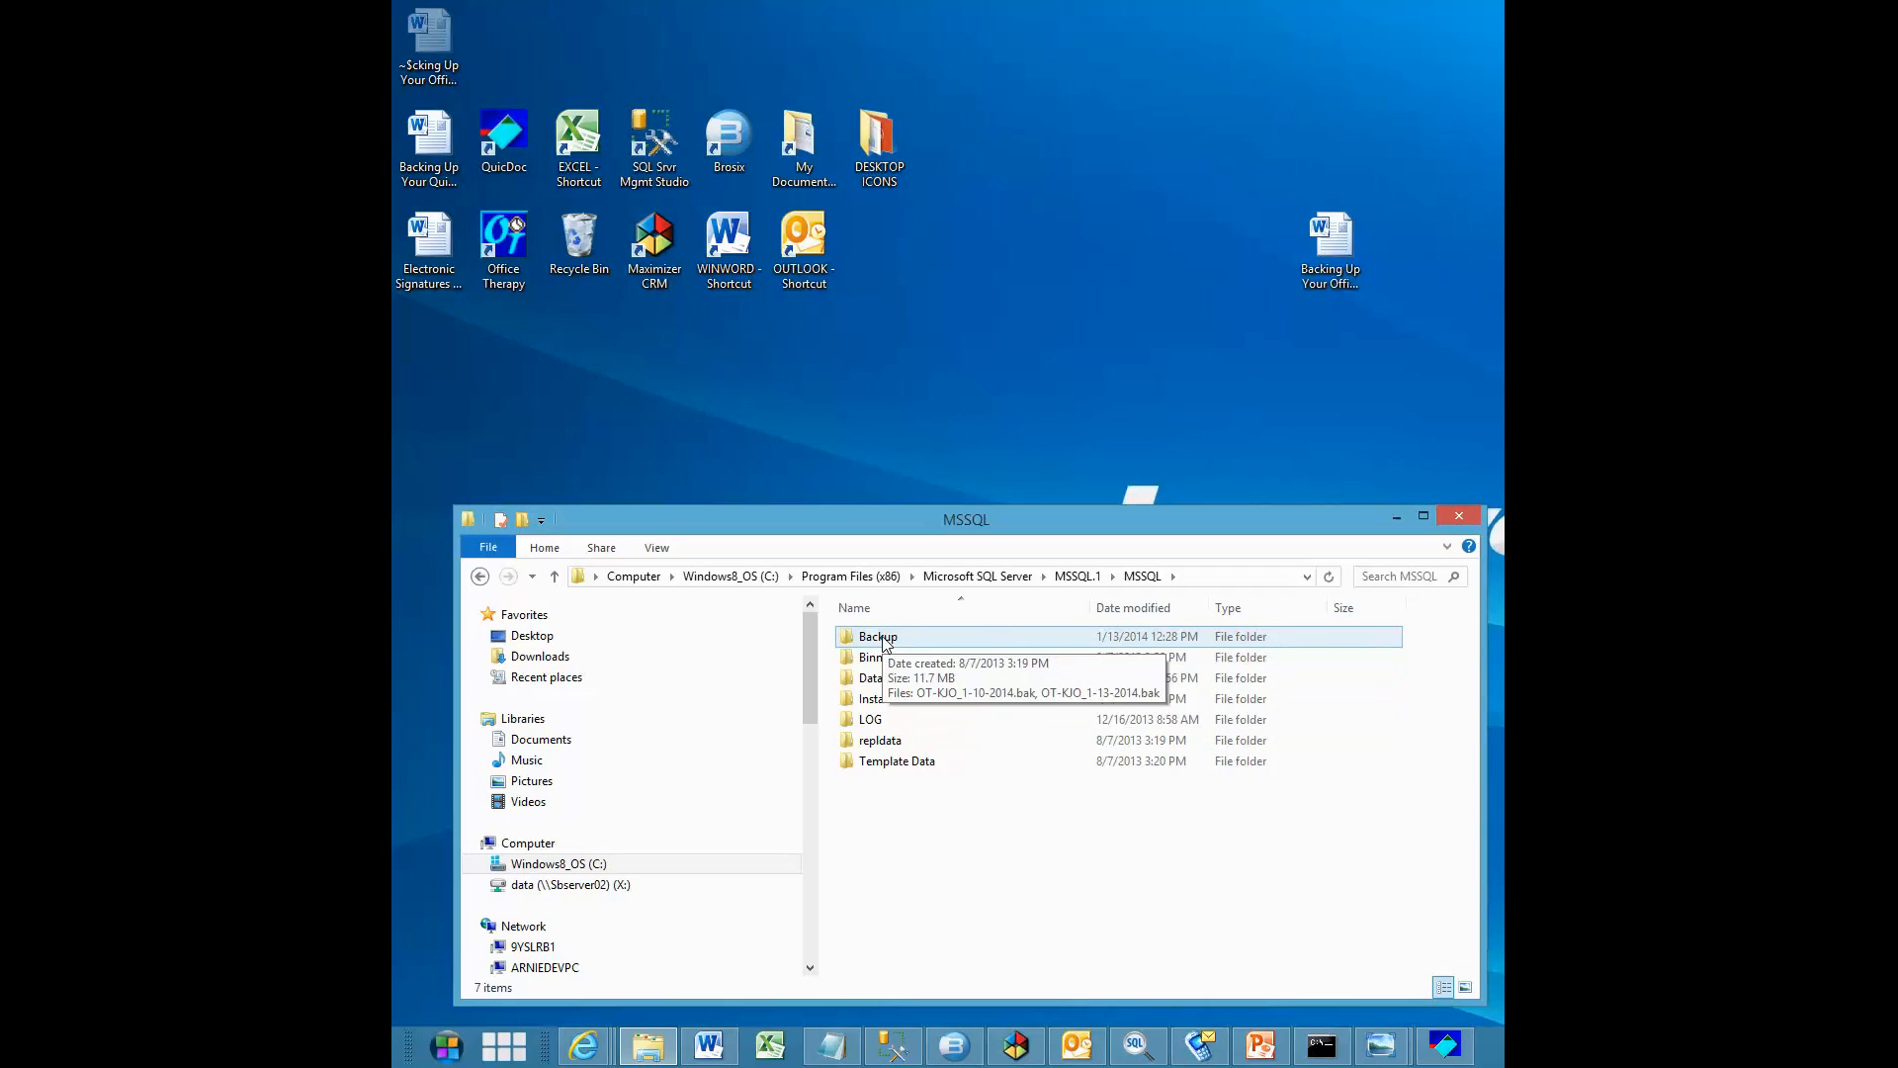
{"action": "double_click", "coordinate": [860, 636]}
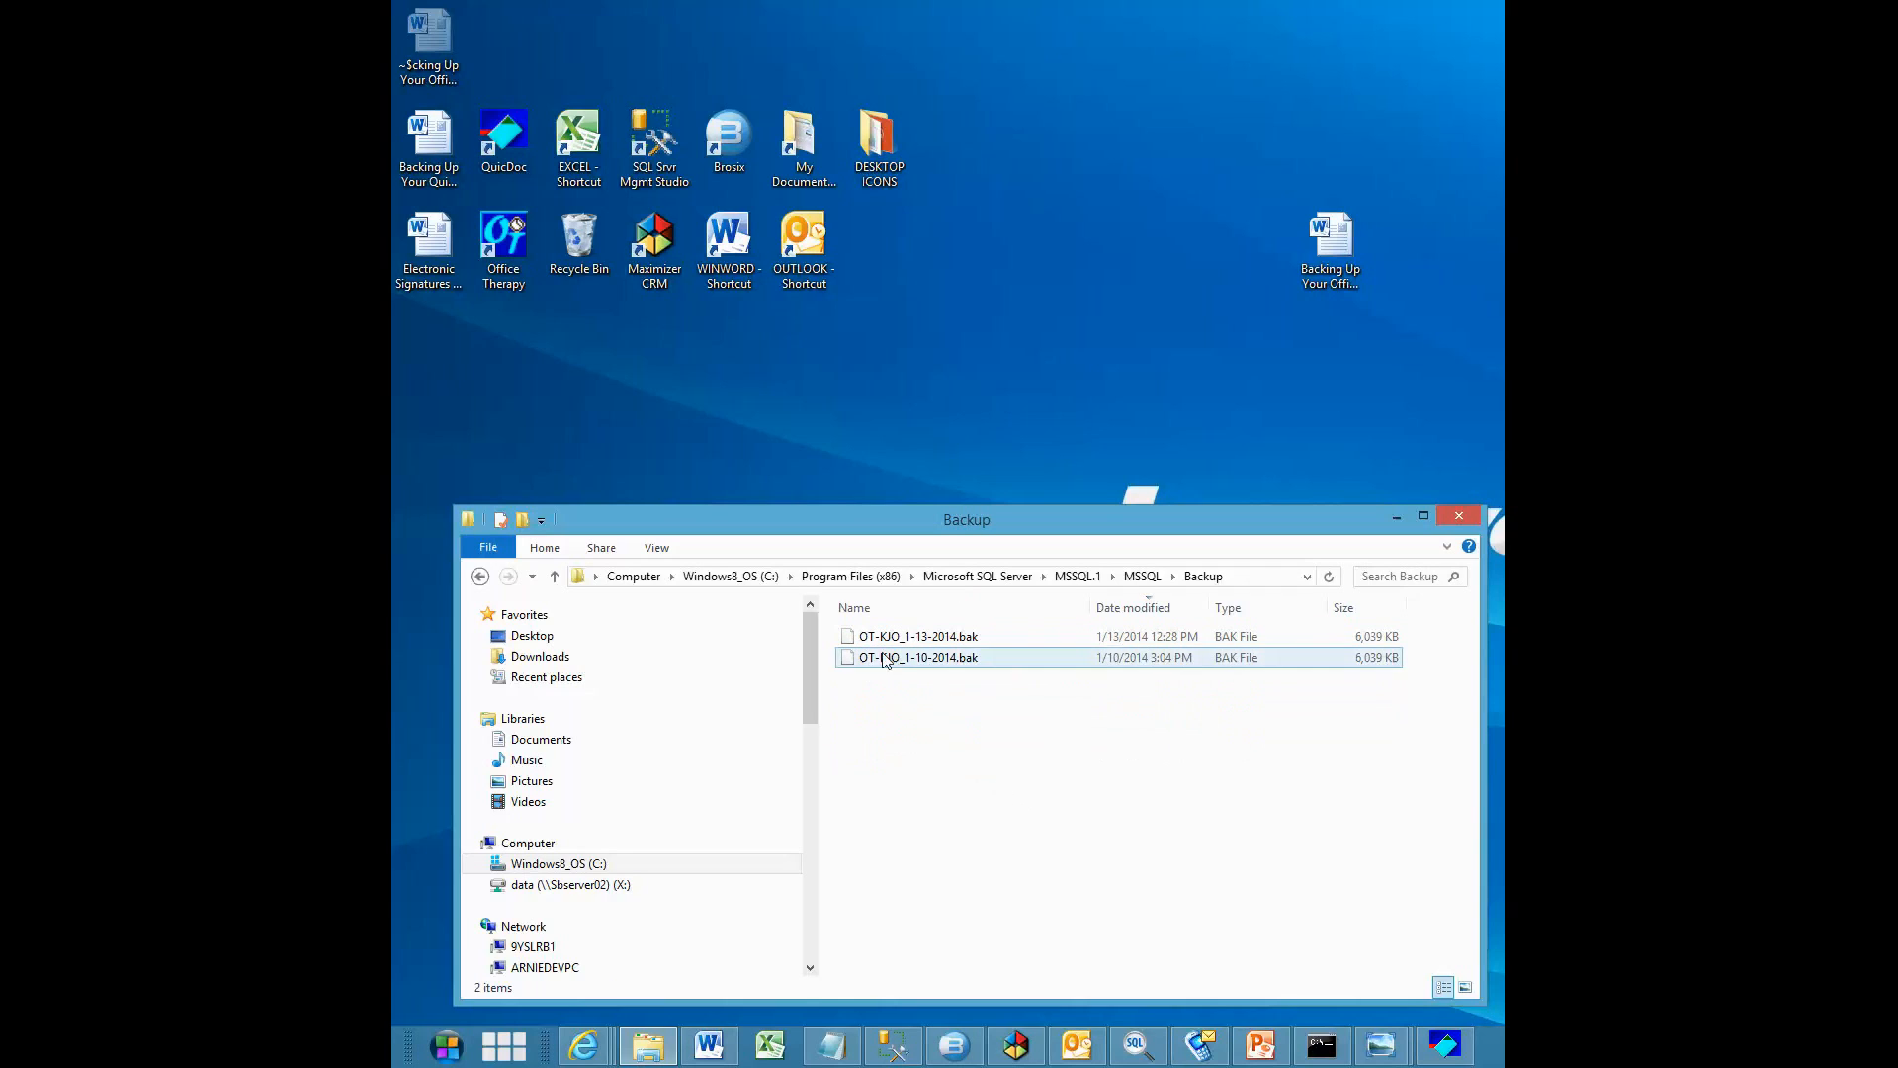
{"action": "mouse_move", "coordinate": [857, 638]}
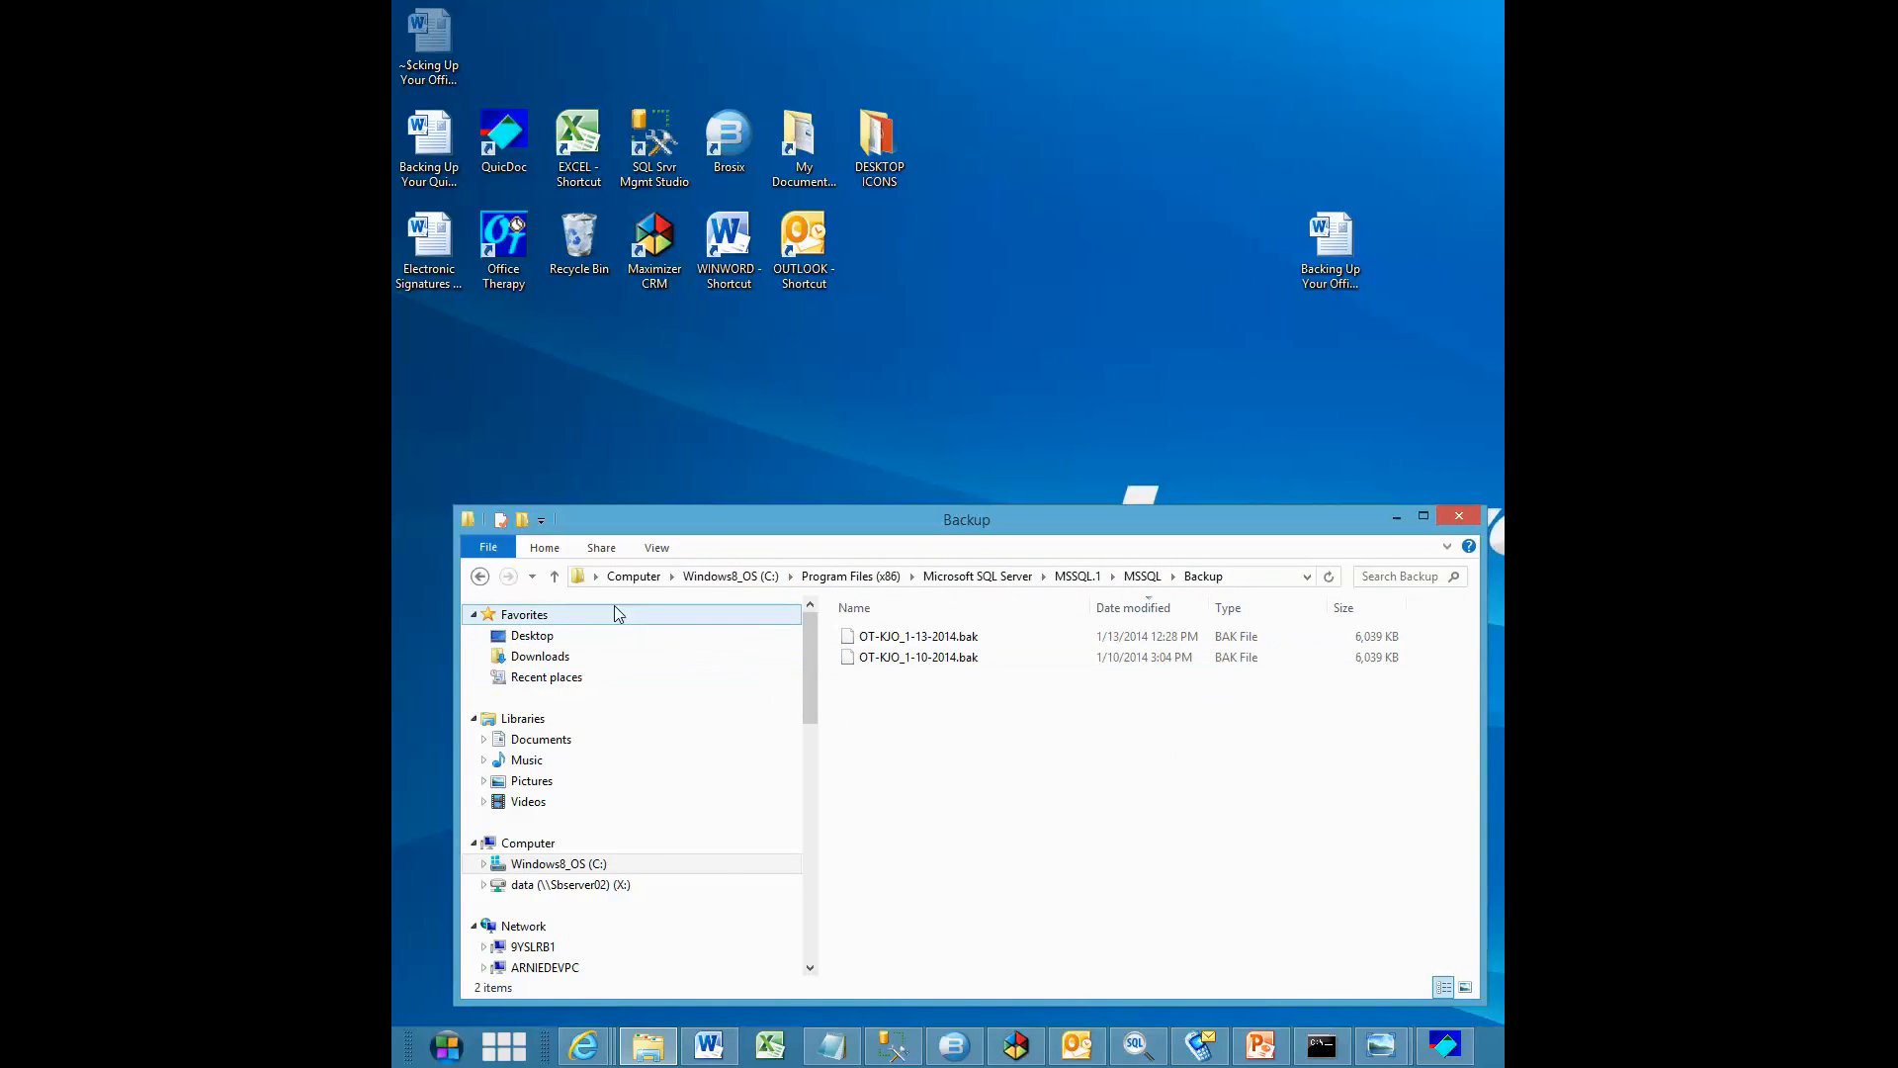
Create a desktop shortcut to the MSSQL Backup folder and place it beside the DESKTOP ICONS folder, closing the Explorer window
{"action": "left_click", "coordinate": [555, 576]}
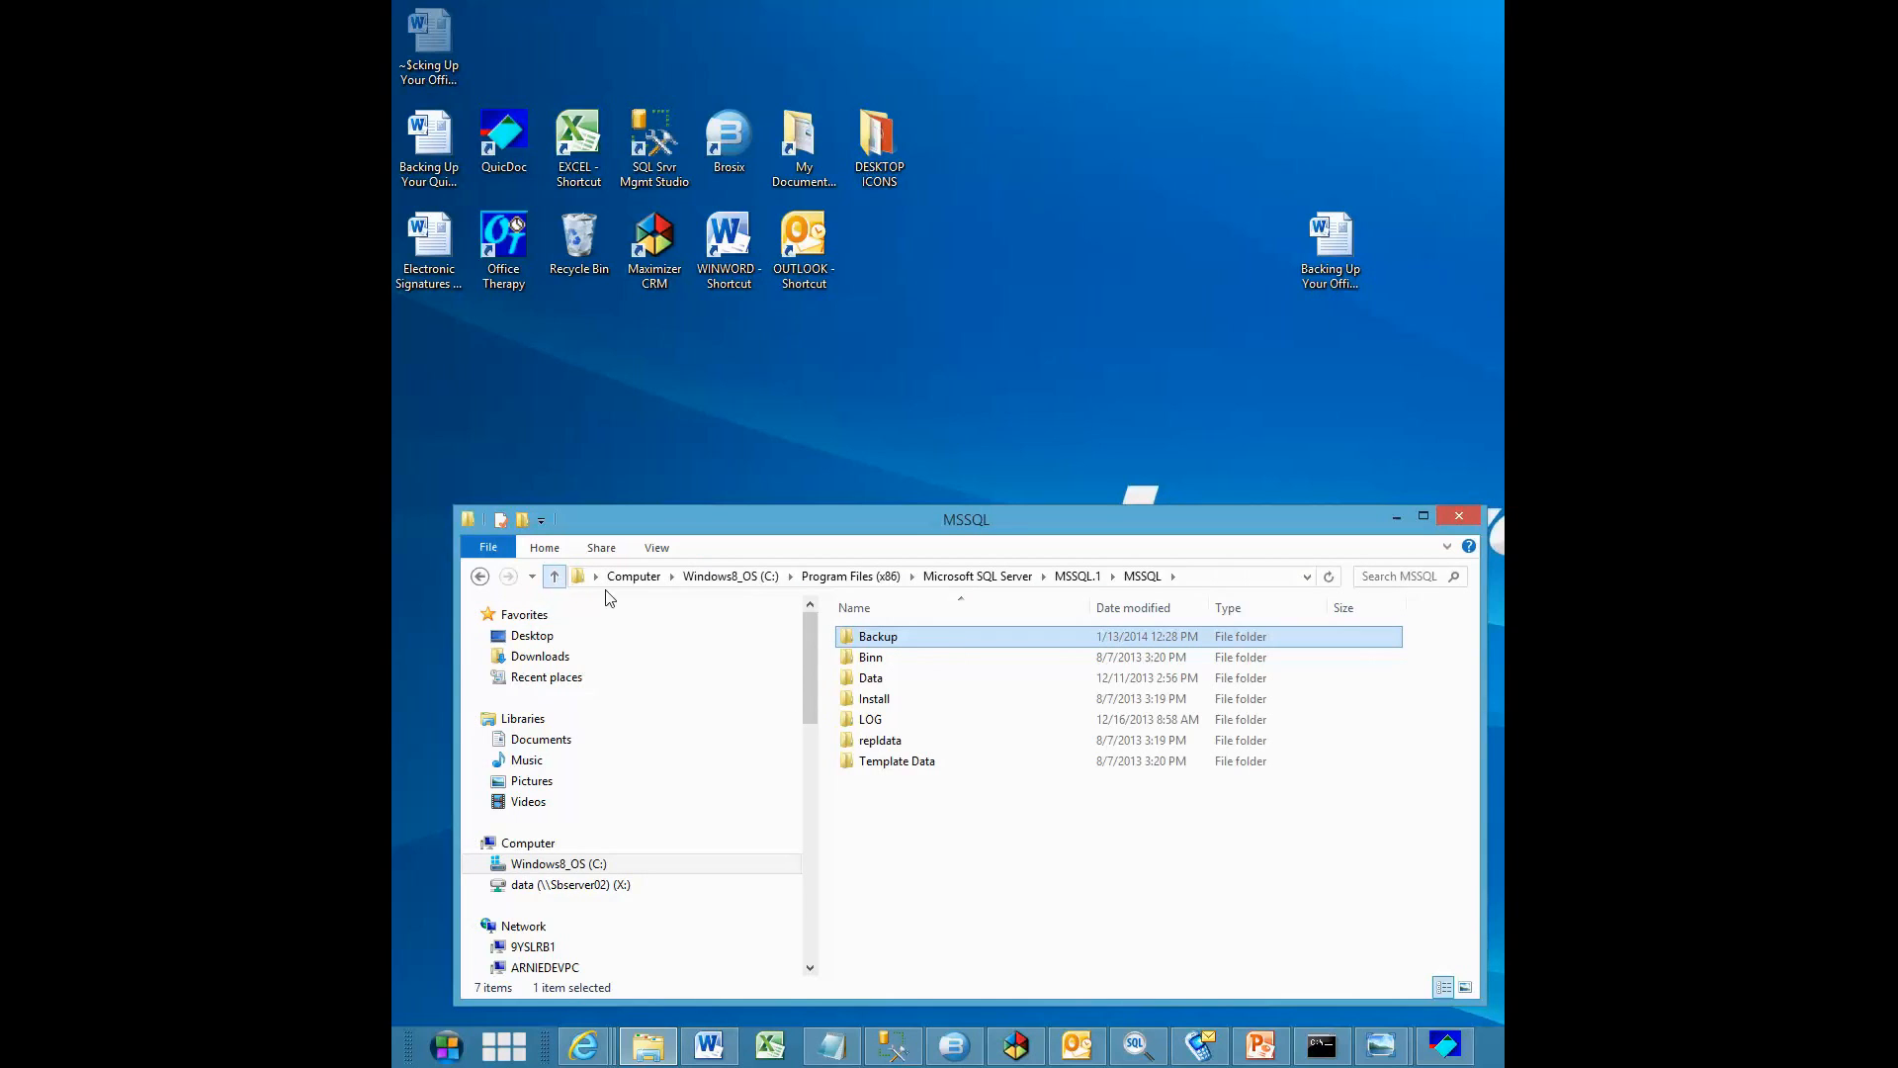
{"action": "right_click", "coordinate": [874, 643]}
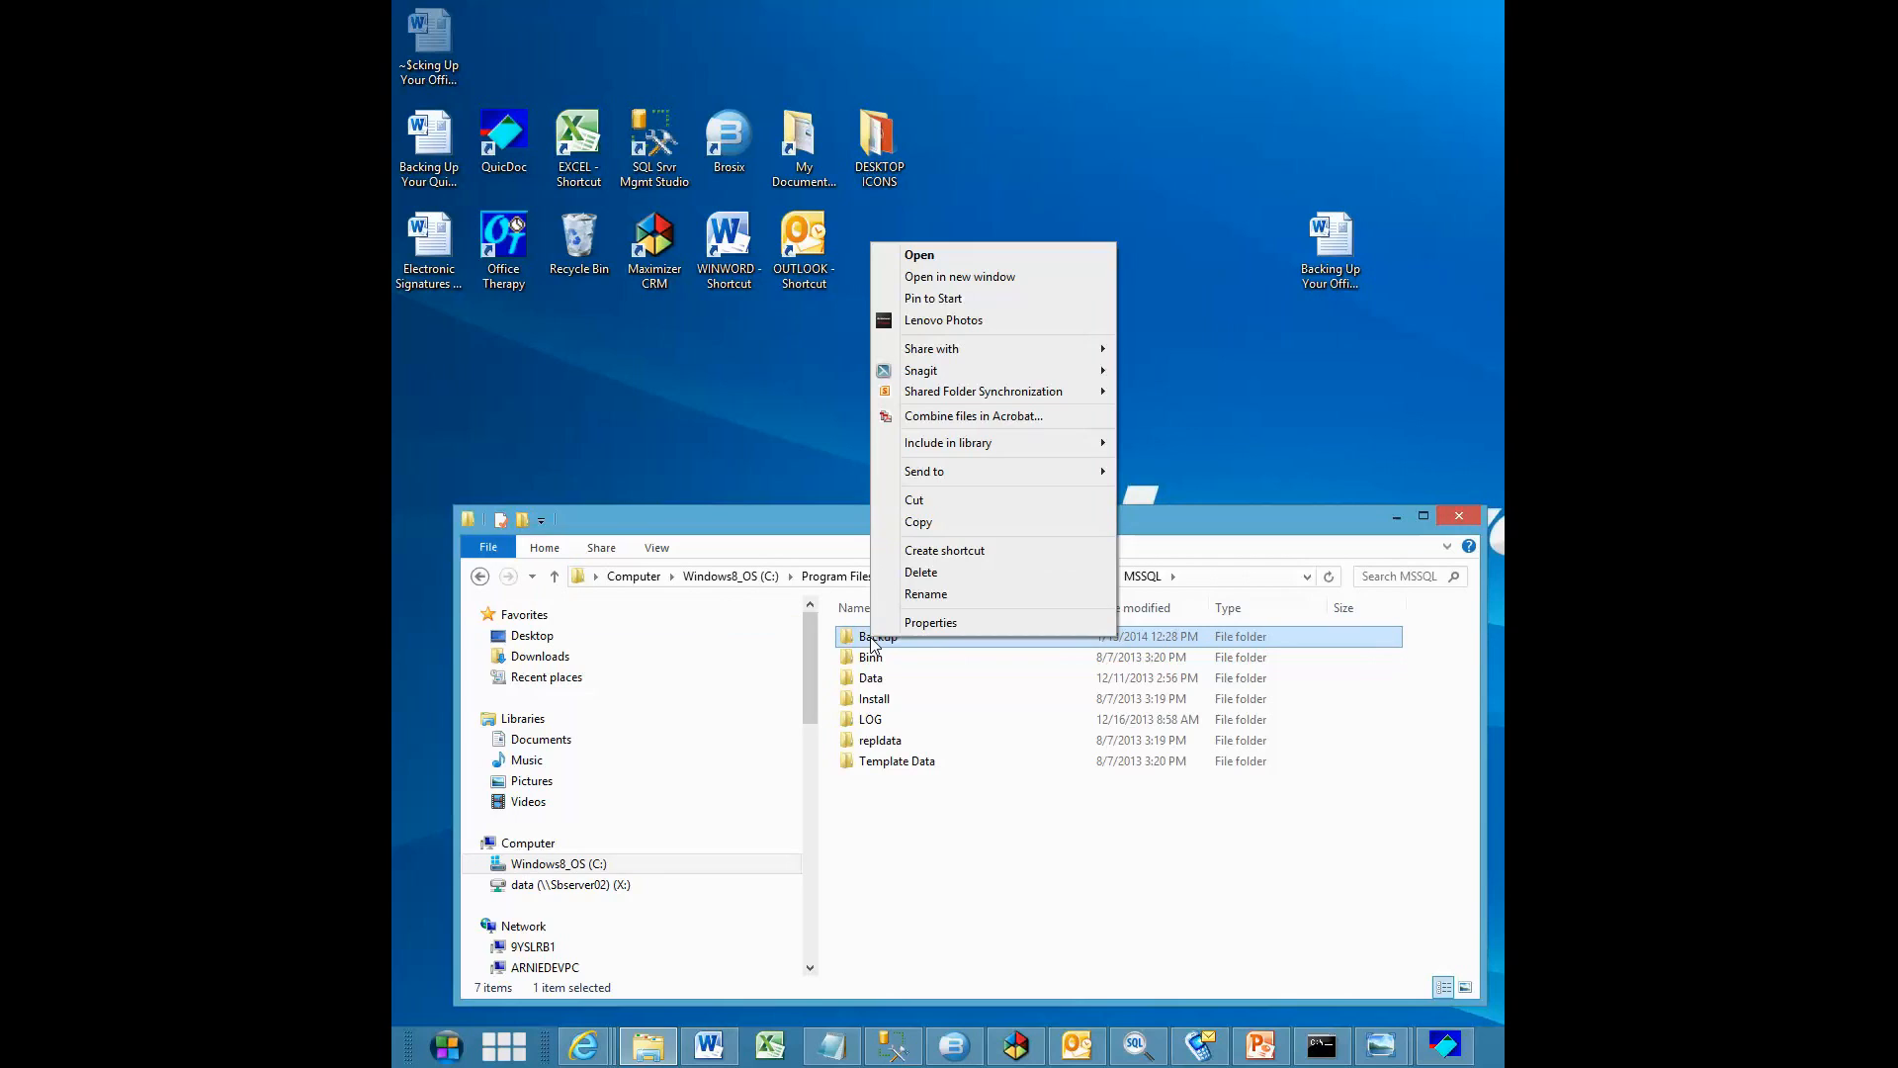
{"action": "mouse_move", "coordinate": [934, 471]}
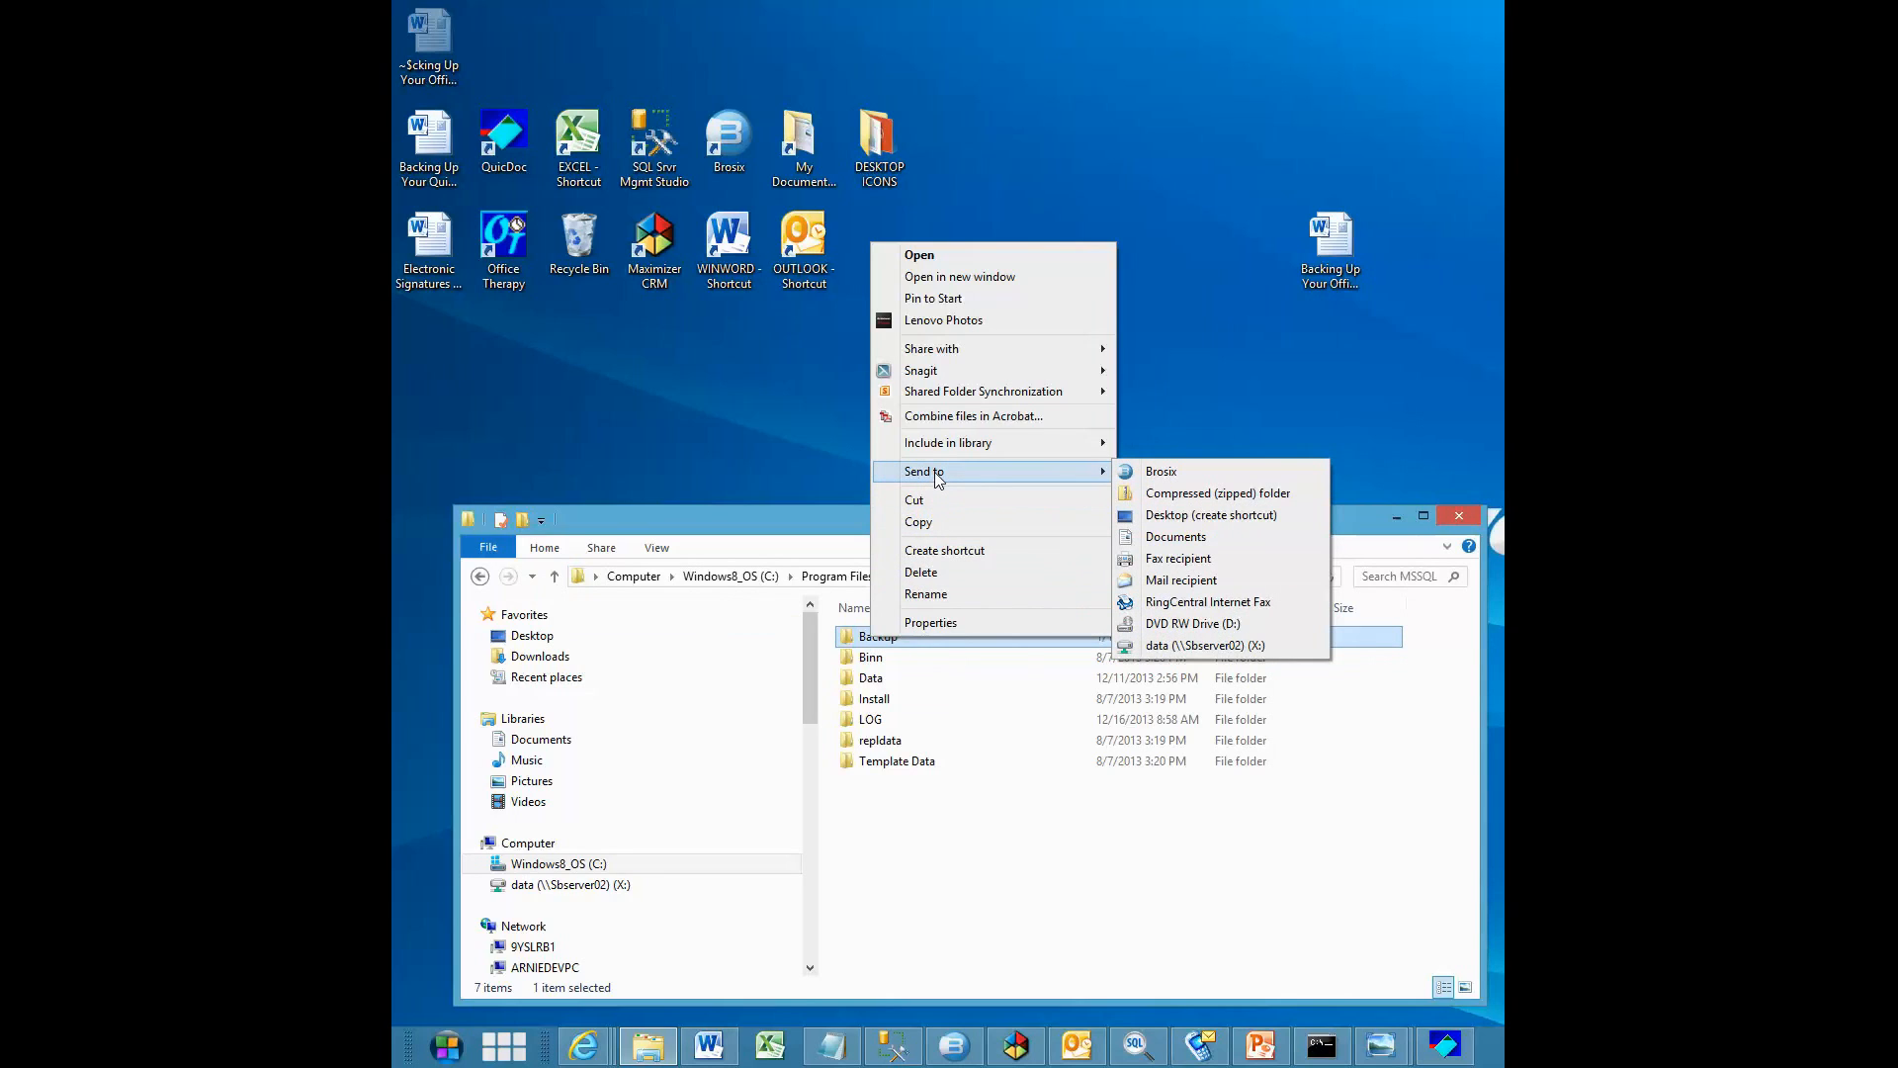
{"action": "left_click", "coordinate": [1202, 515]}
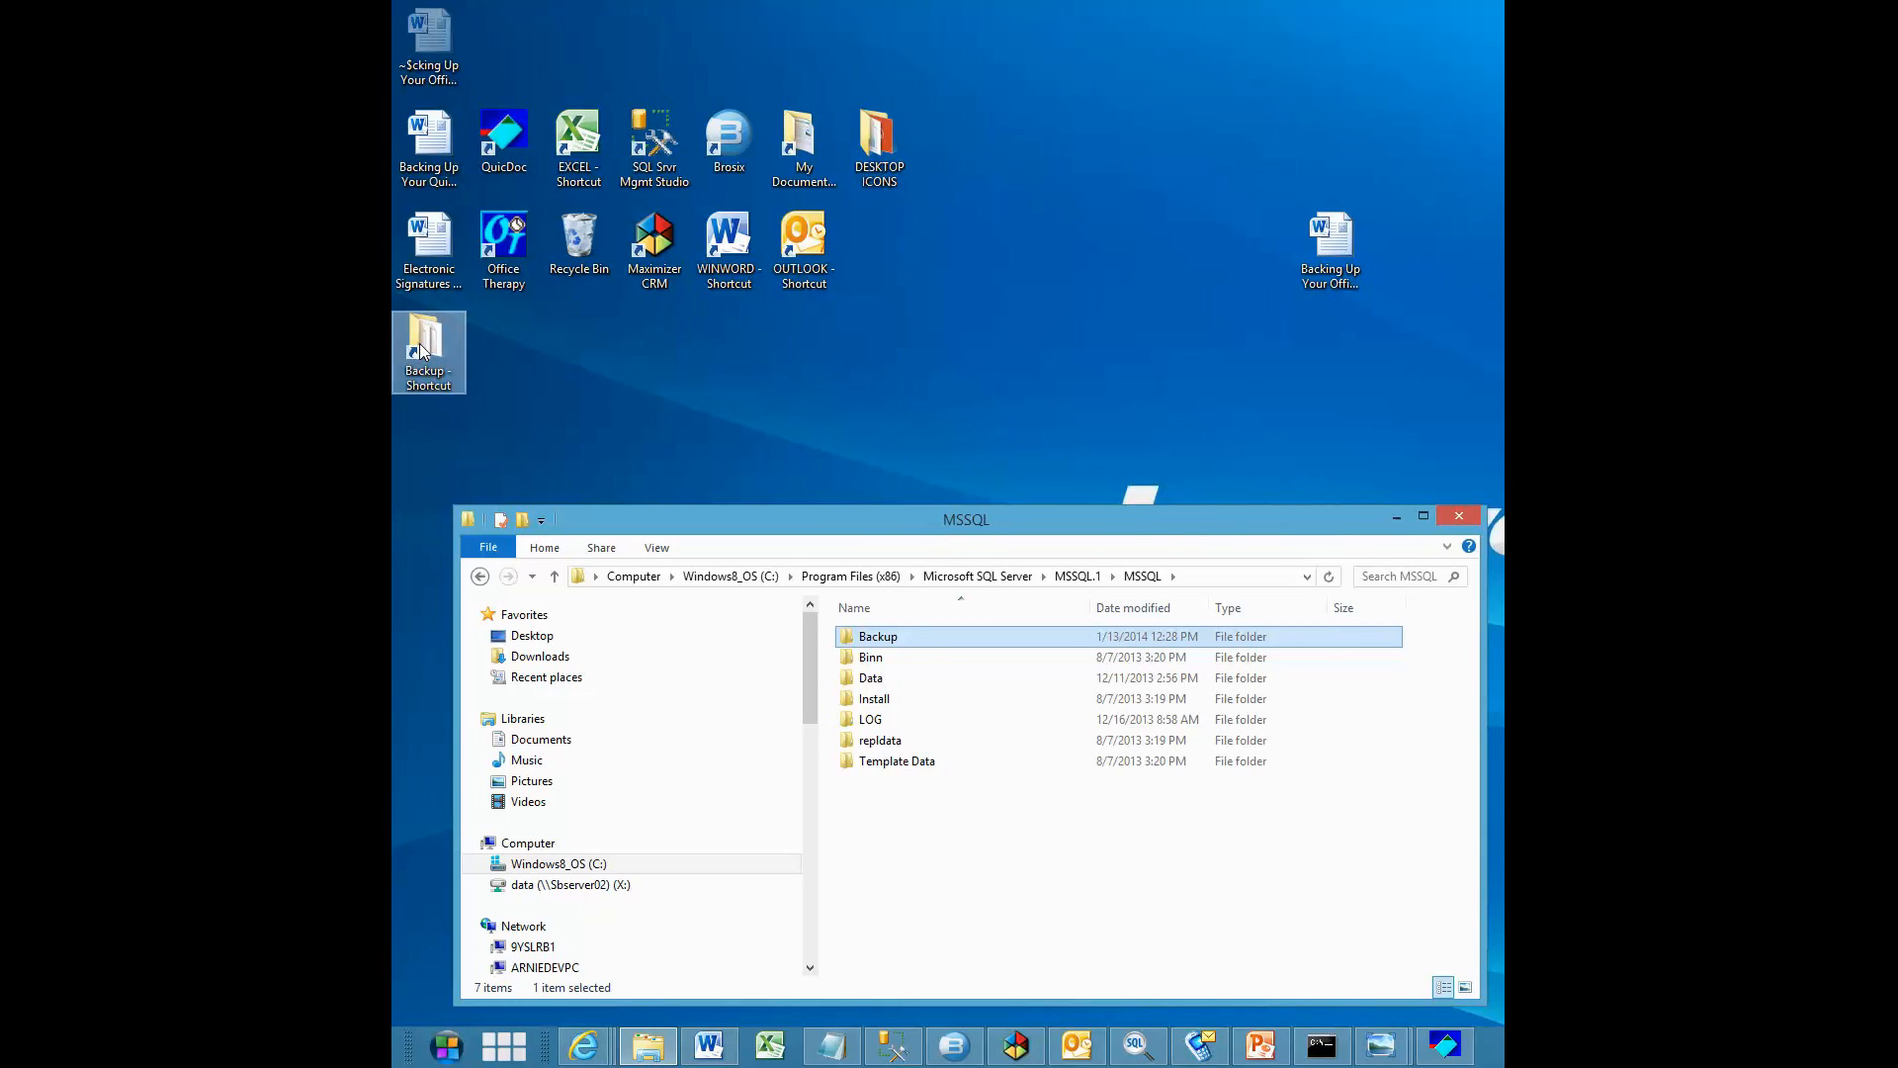
{"action": "left_click_drag", "start_coordinate": [420, 350], "coordinate": [974, 181]}
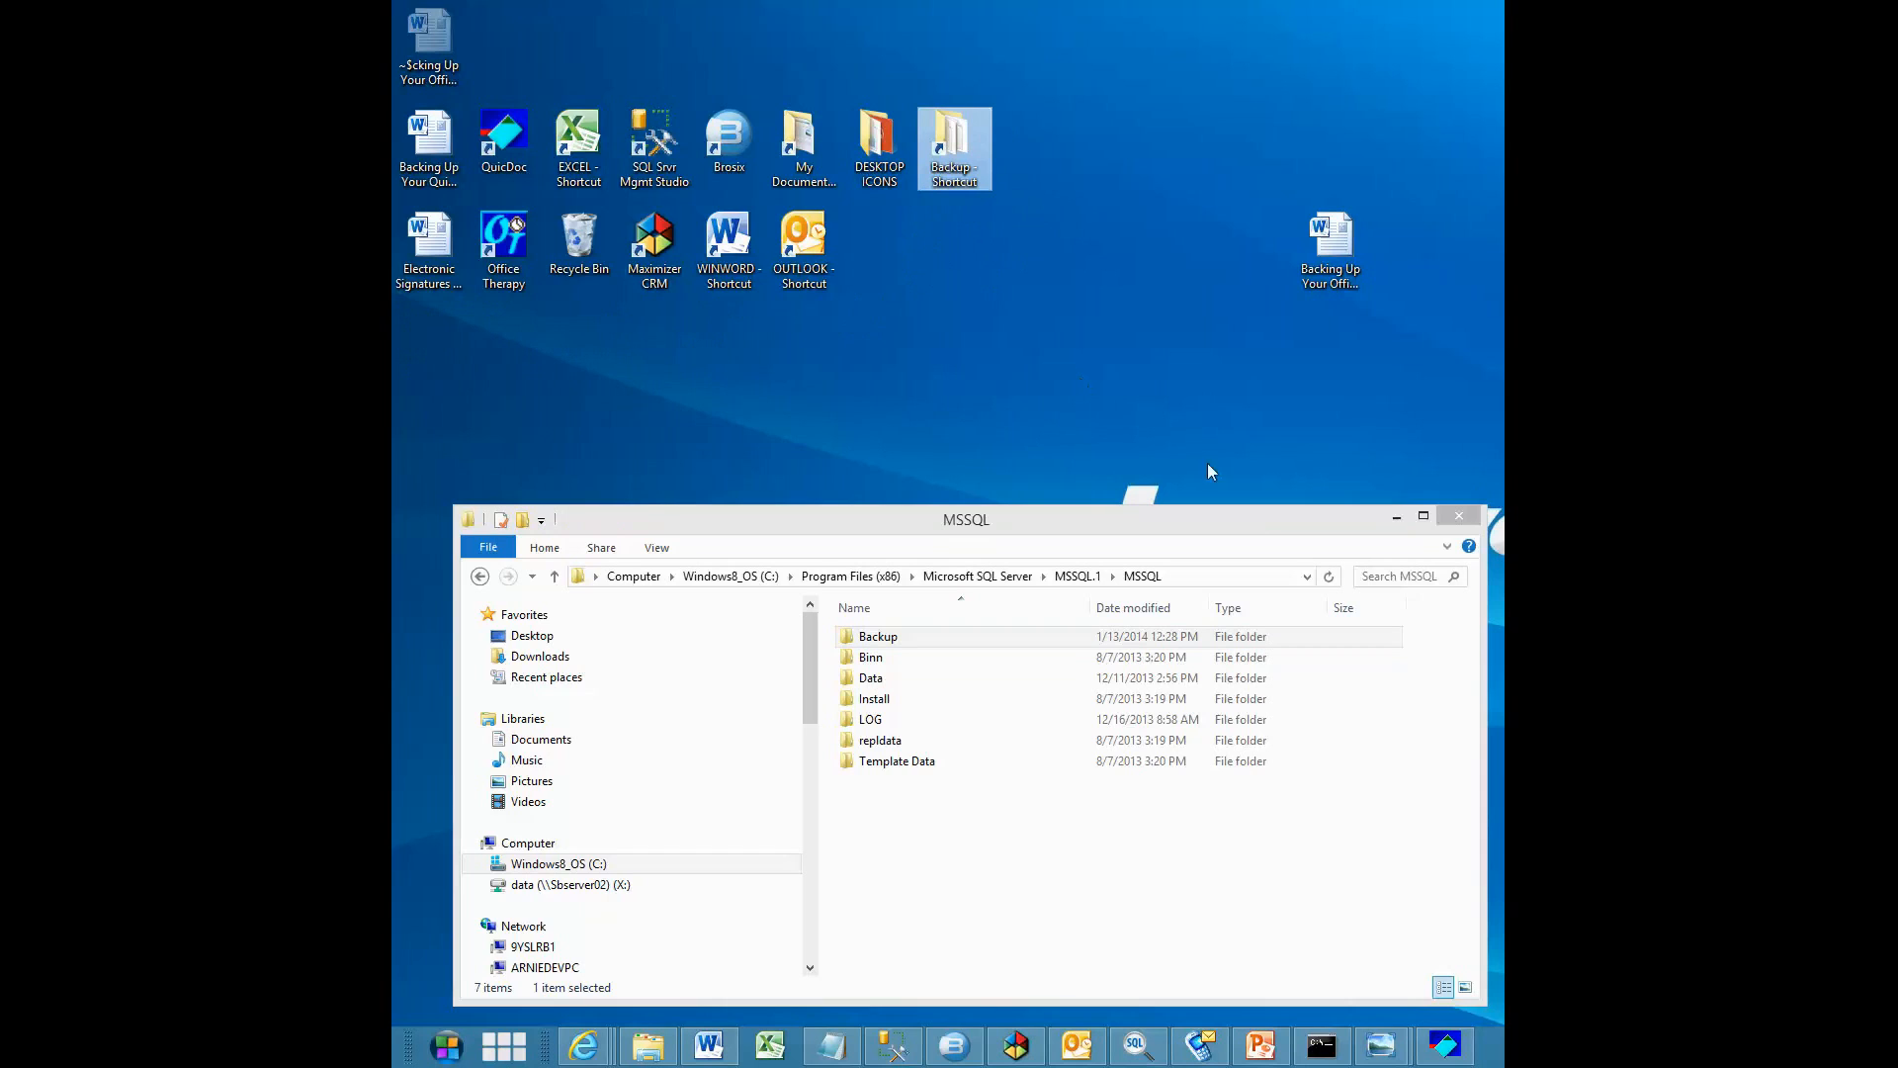
{"action": "left_click", "coordinate": [1456, 518]}
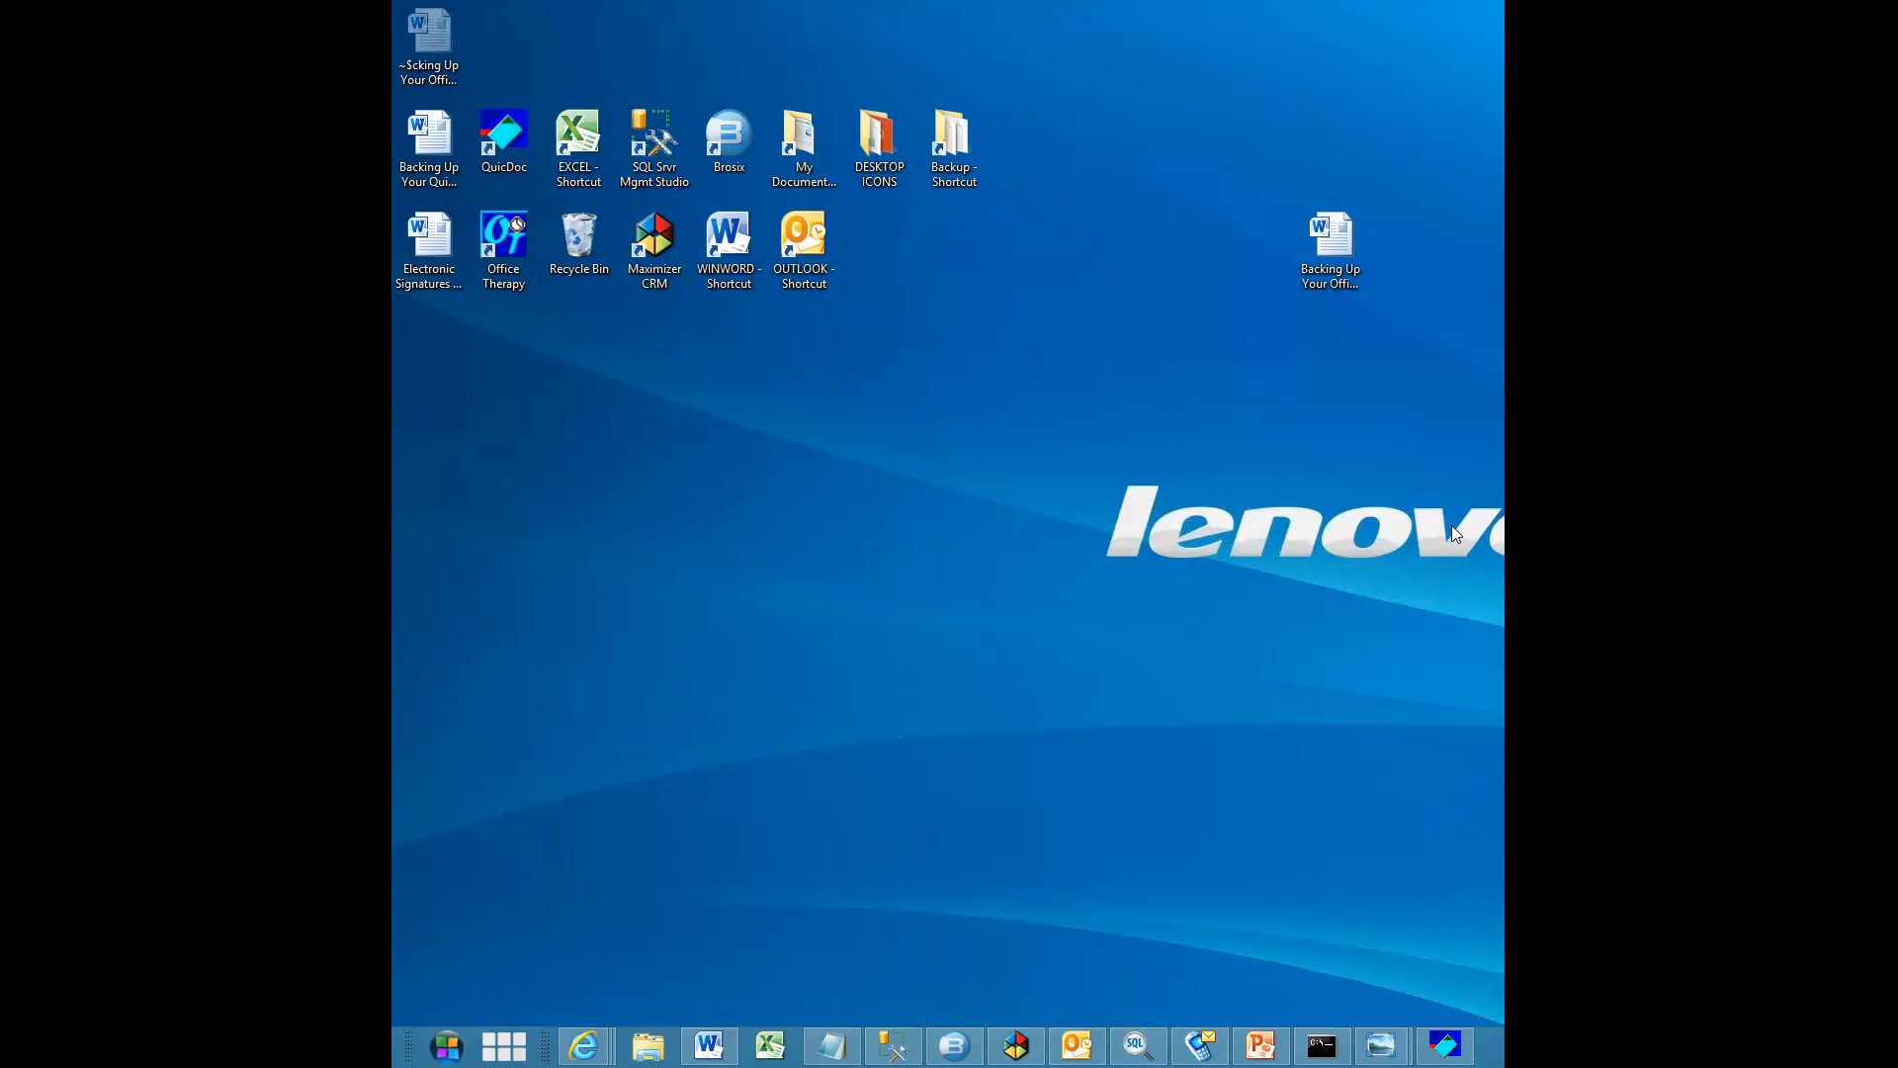
Open the Backup folder from its desktop shortcut and copy the OT-KJO_1-13-2014.bak file
{"action": "double_click", "coordinate": [955, 147]}
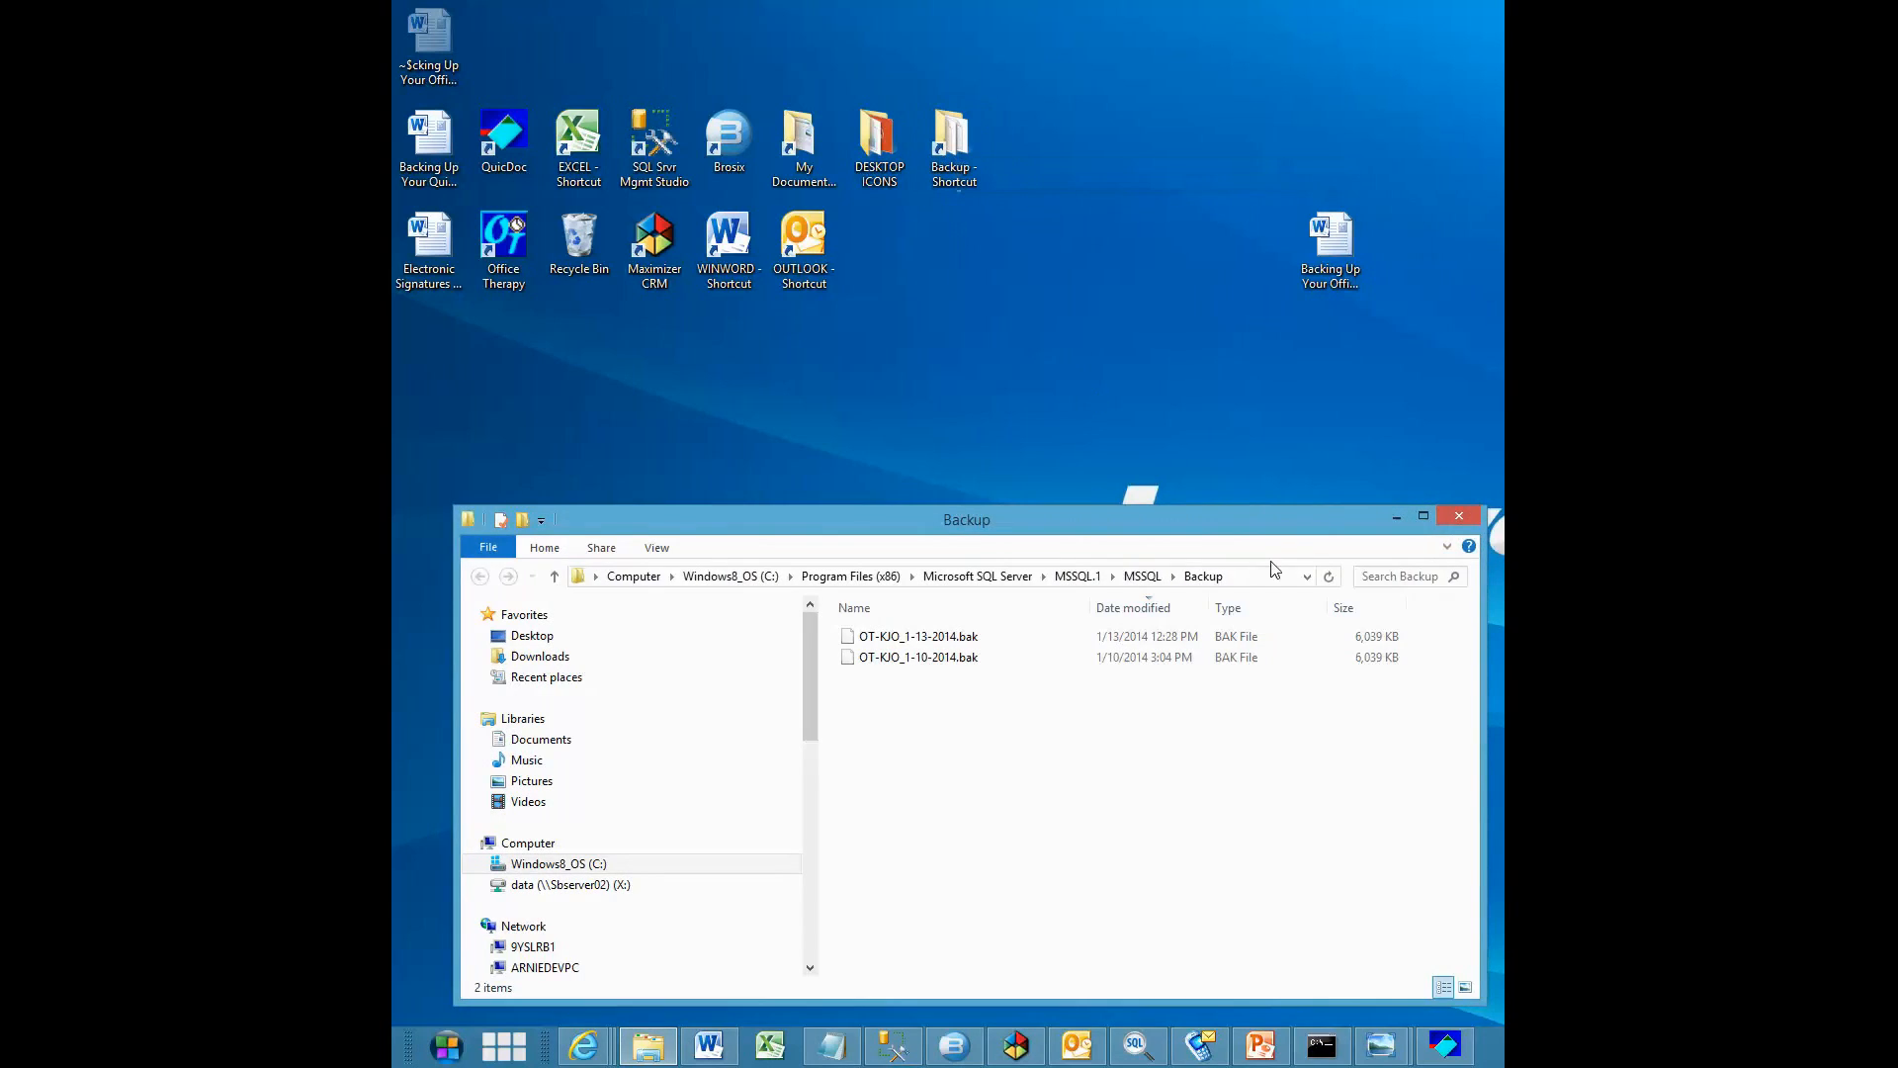
{"action": "right_click", "coordinate": [912, 643]}
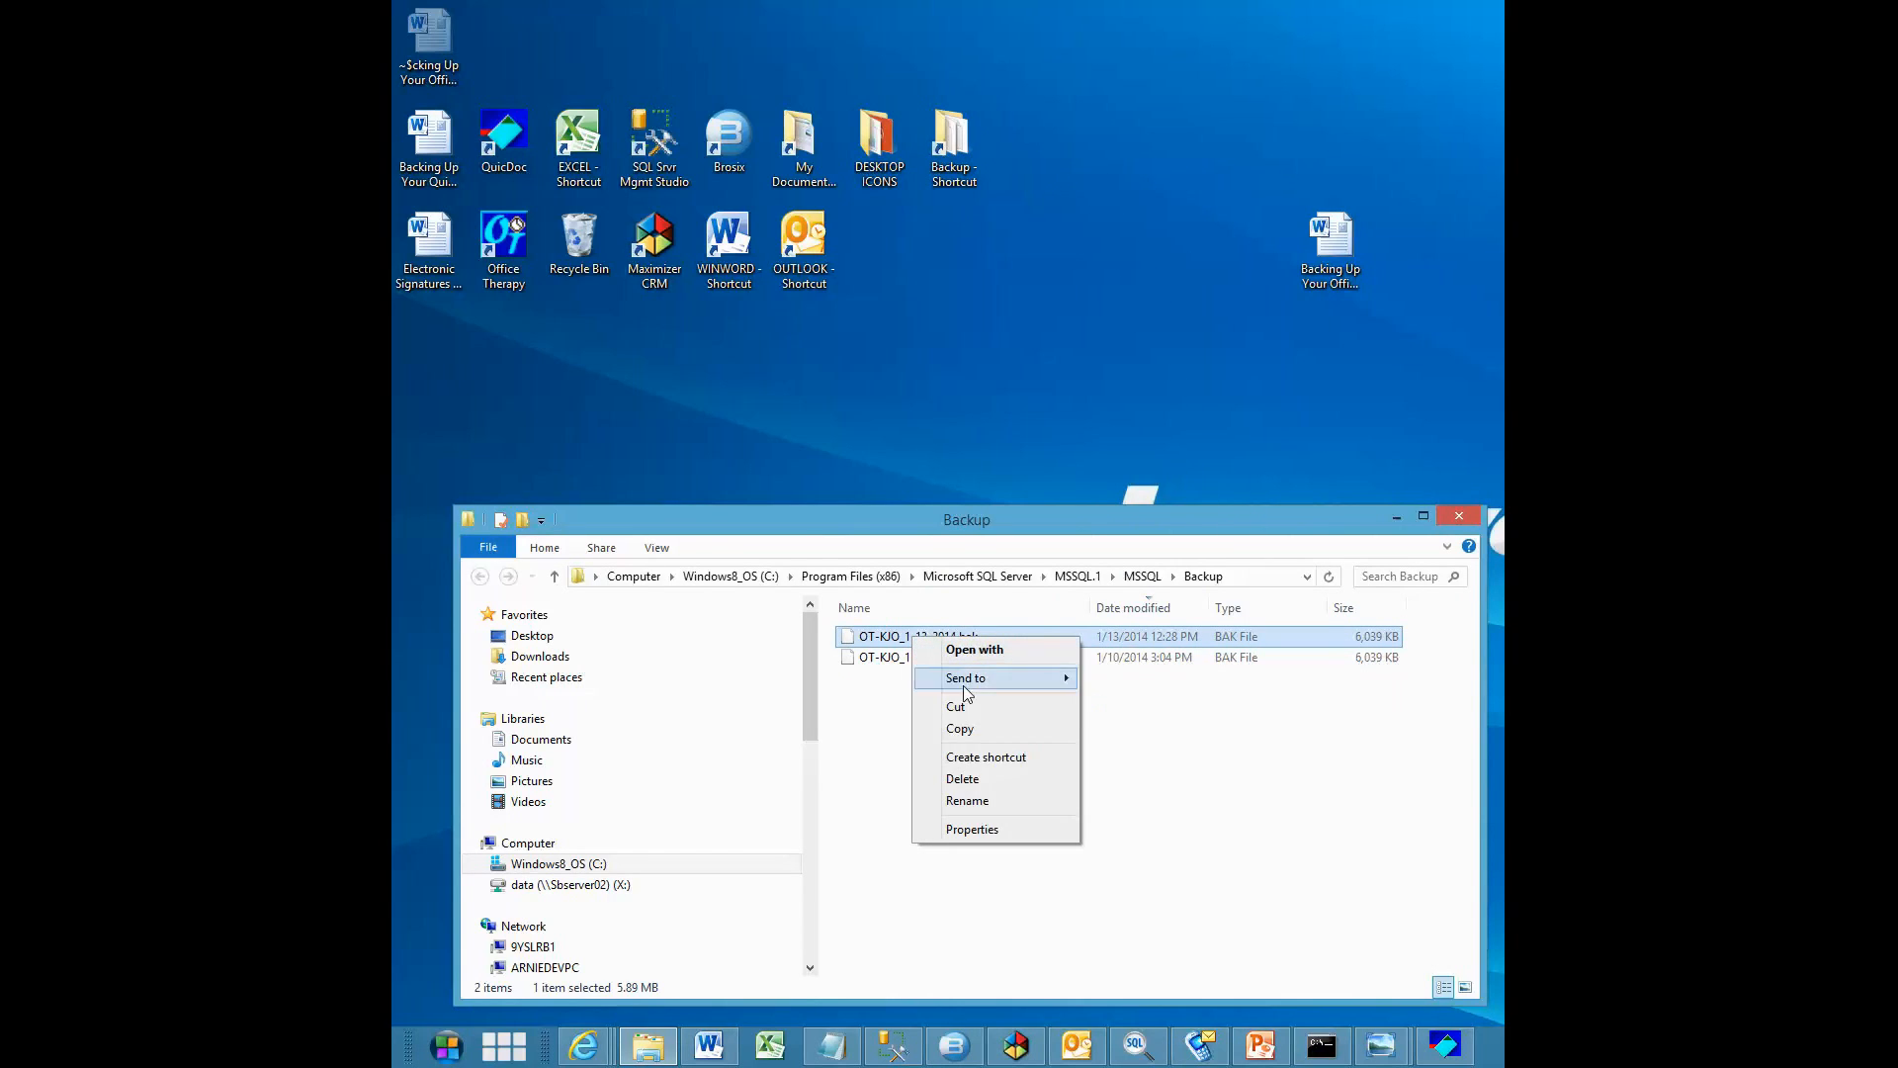
{"action": "left_click", "coordinate": [975, 732]}
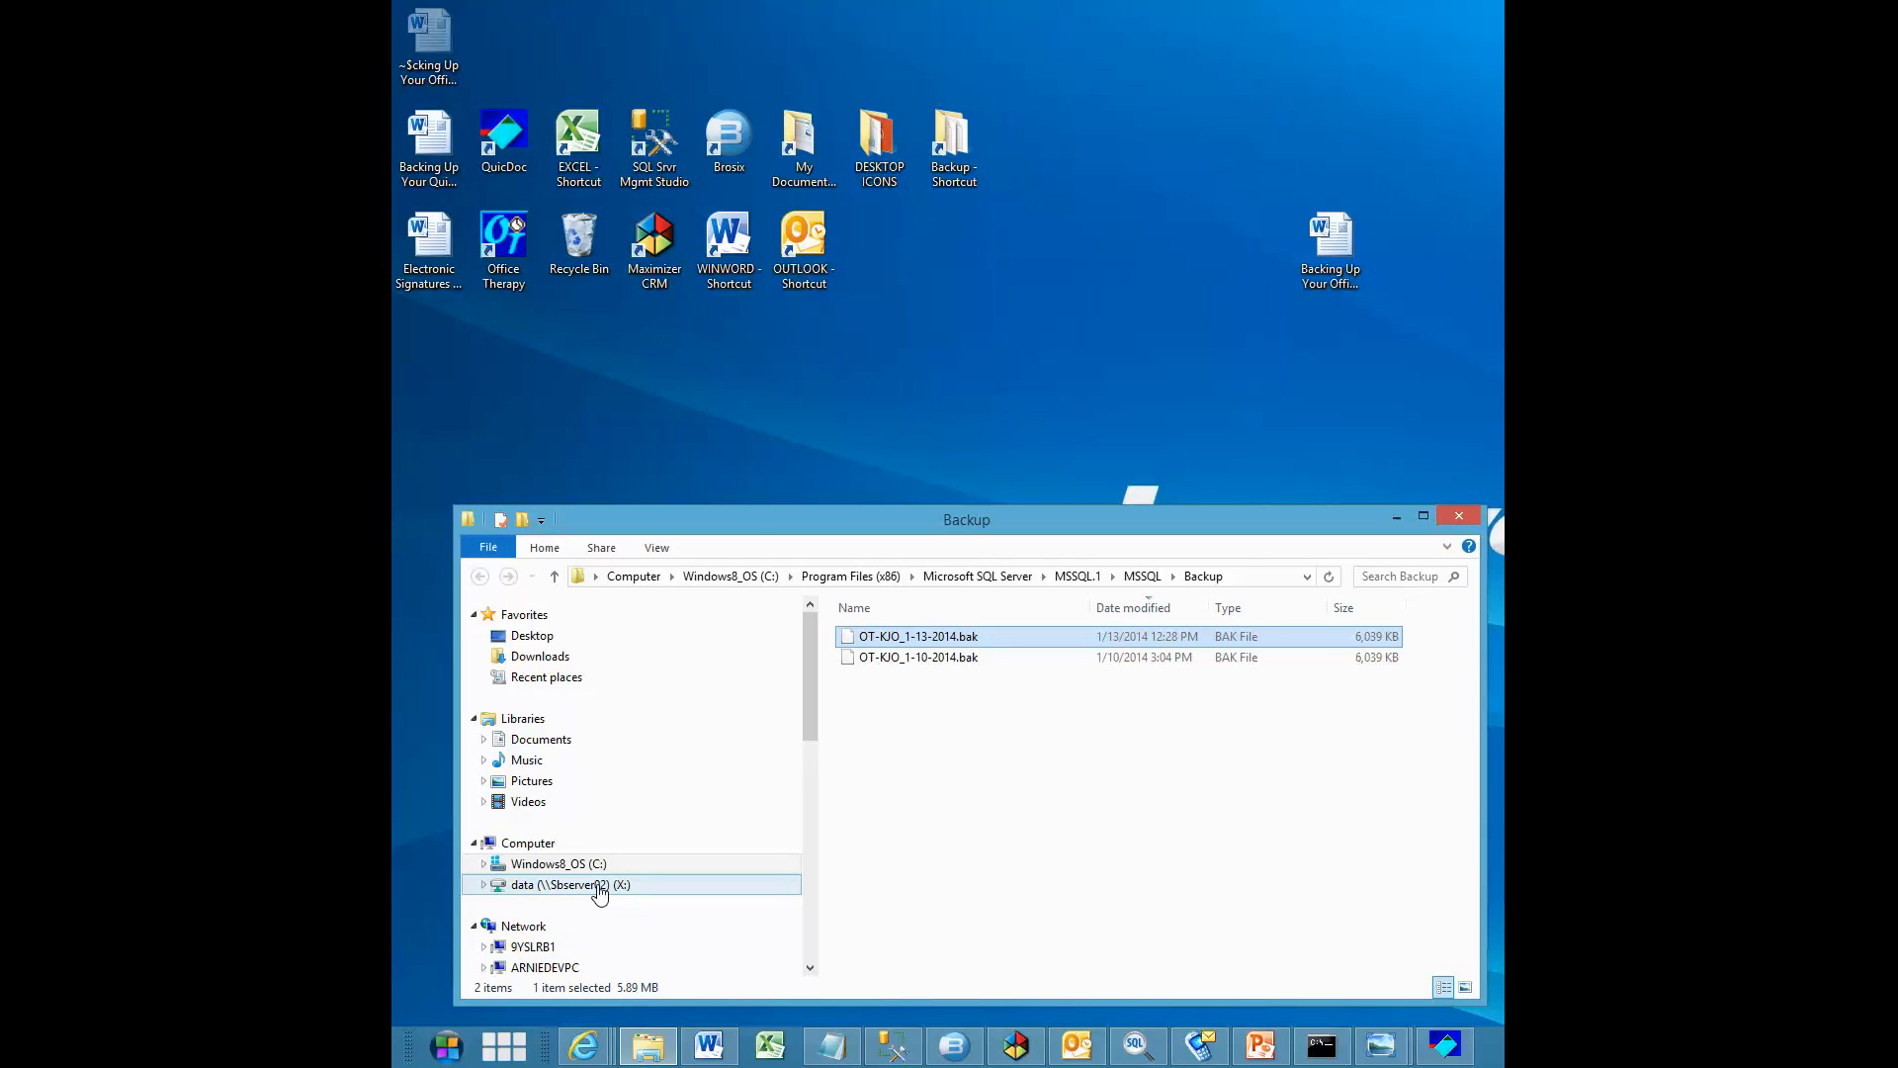
Paste the copied backup file into the Backup-OFFLINE folder inside the staff member's personal folder on the data (X:) network drive
{"action": "left_click", "coordinate": [599, 886]}
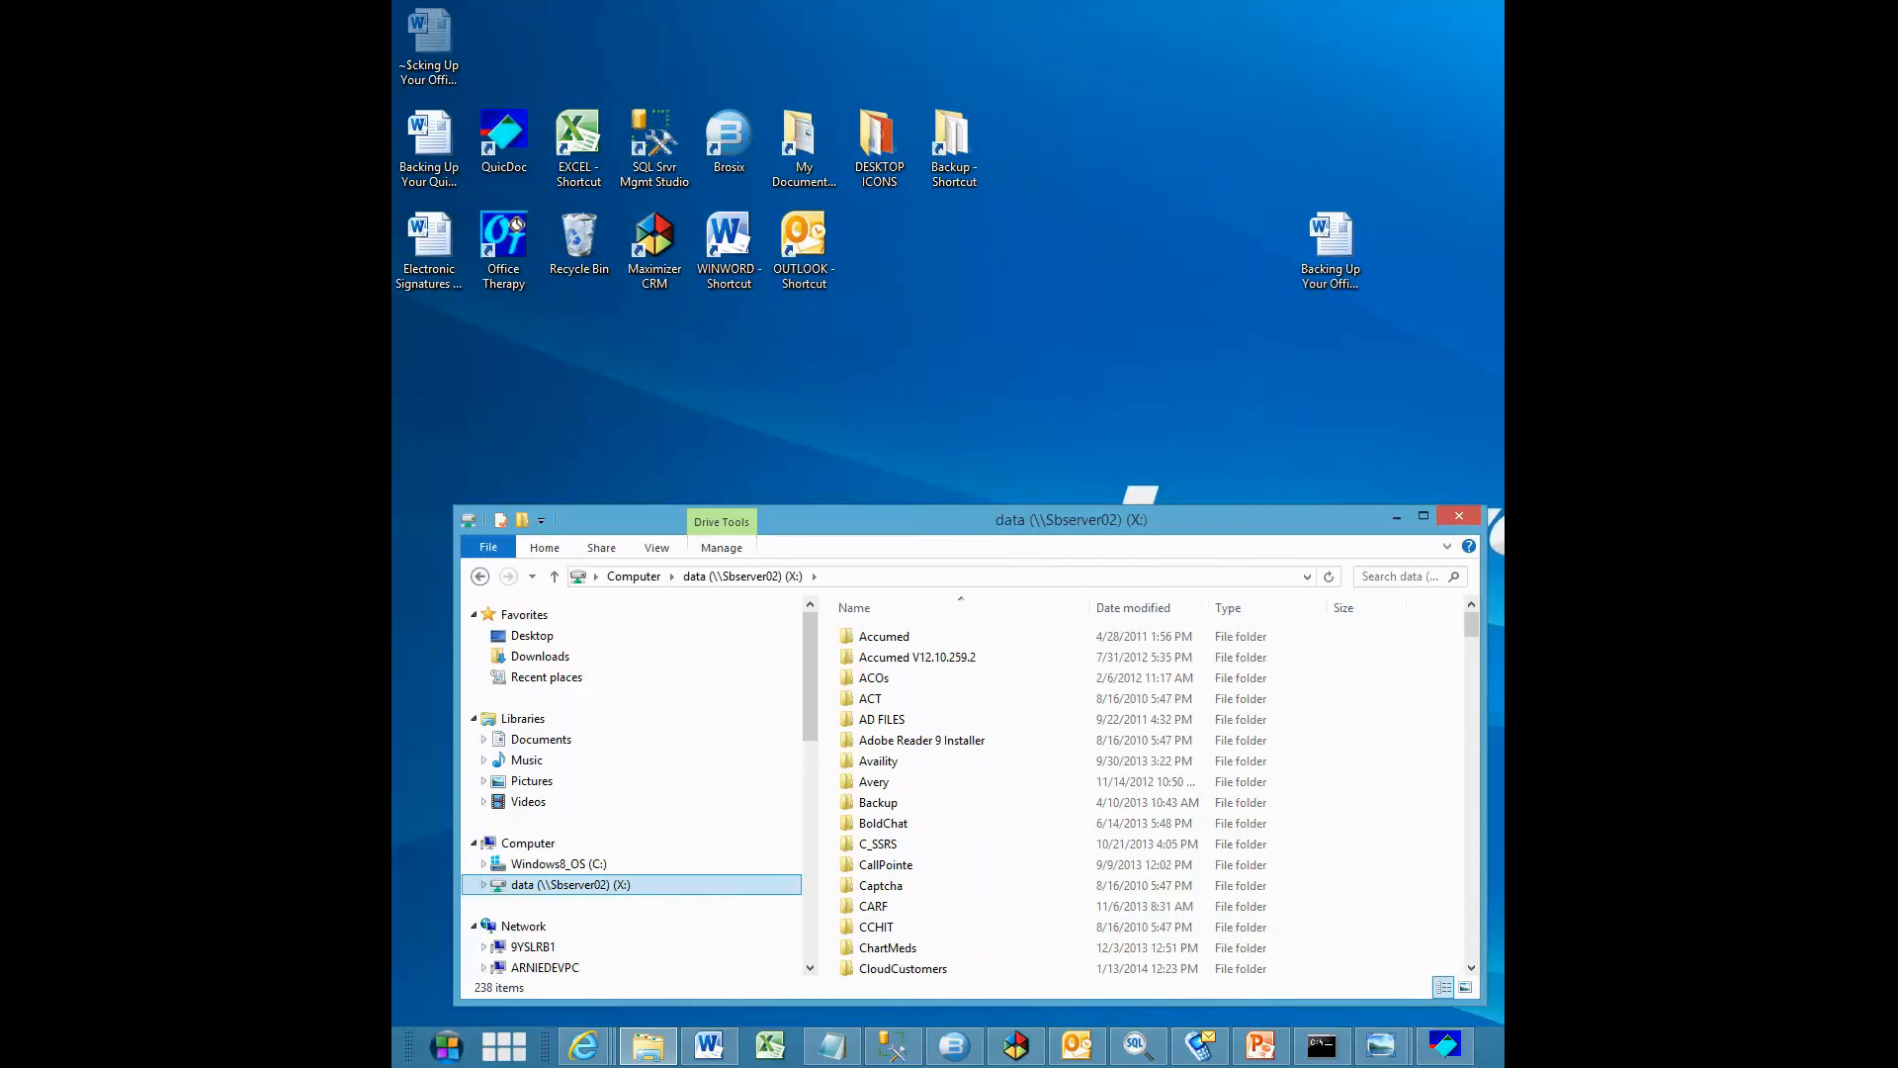
{"action": "scroll", "coordinate": [1474, 921], "scroll_direction": "down", "scroll_amount": 17}
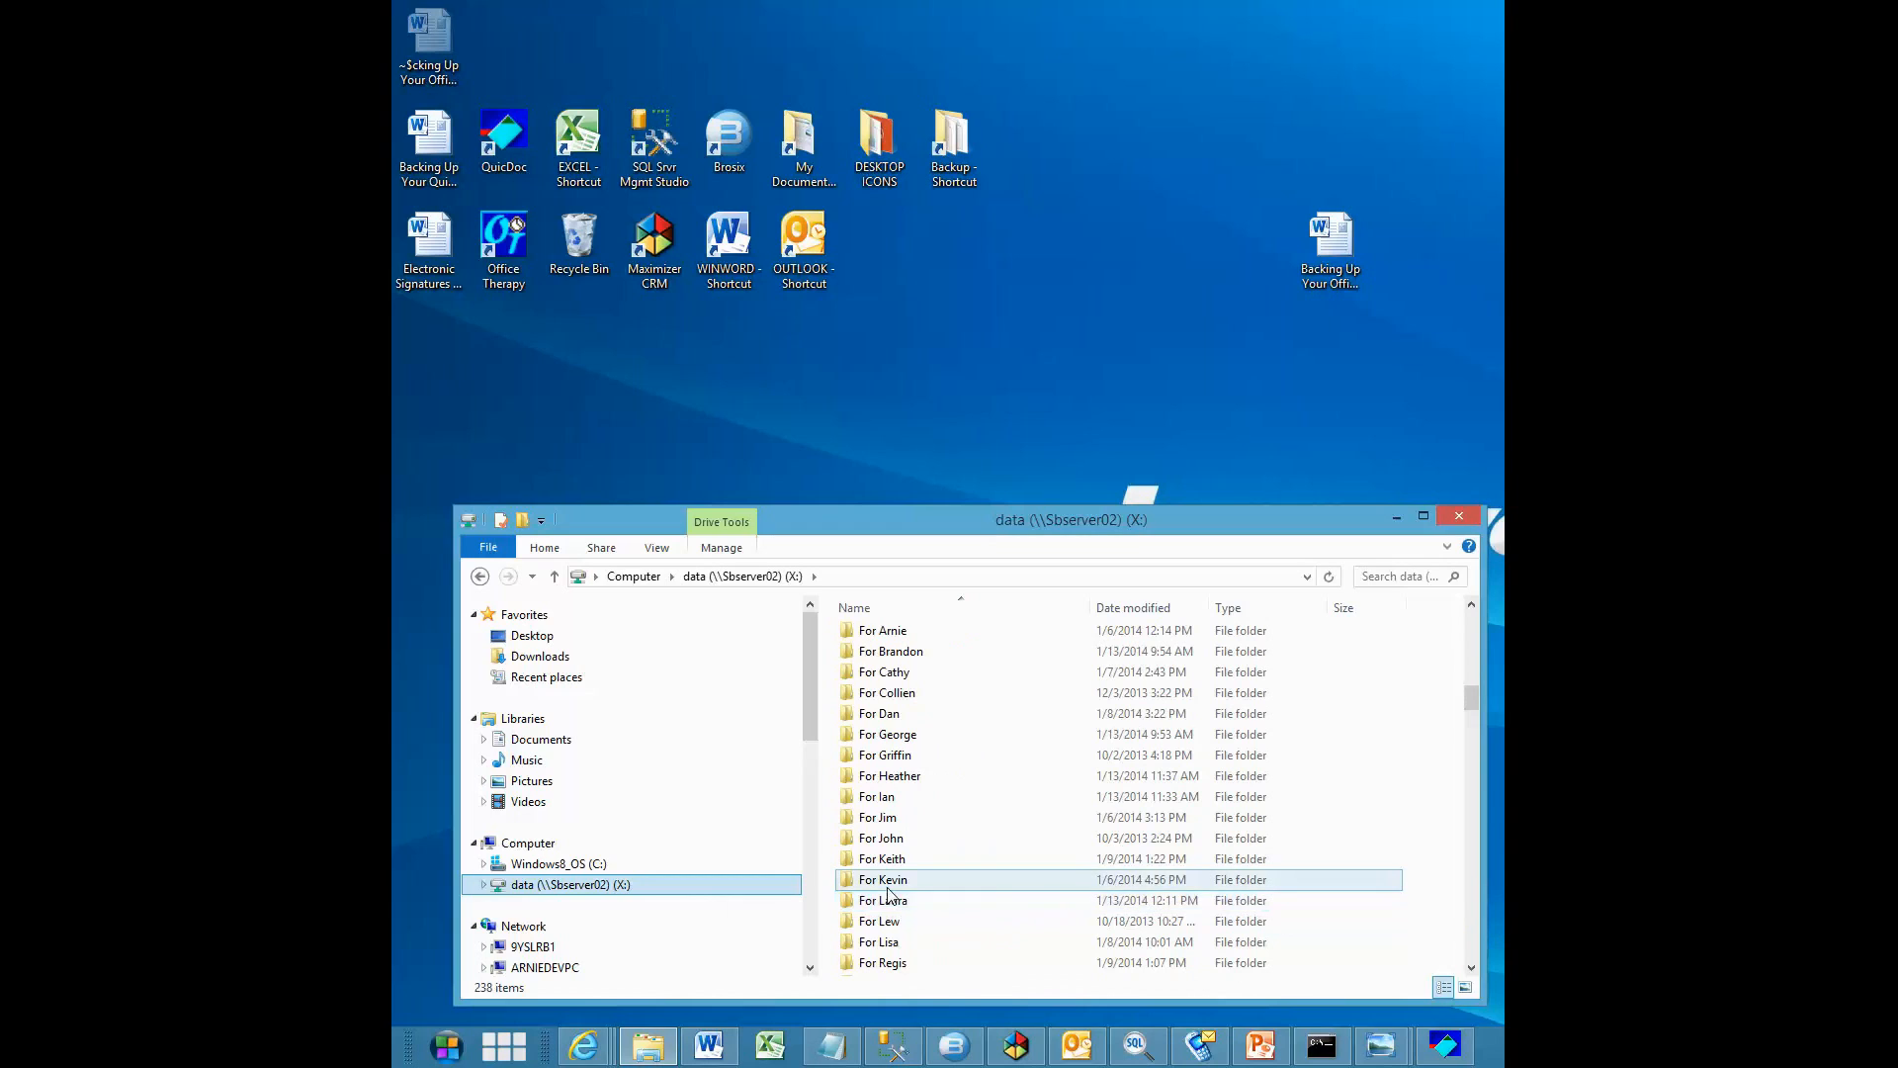
{"action": "double_click", "coordinate": [886, 880]}
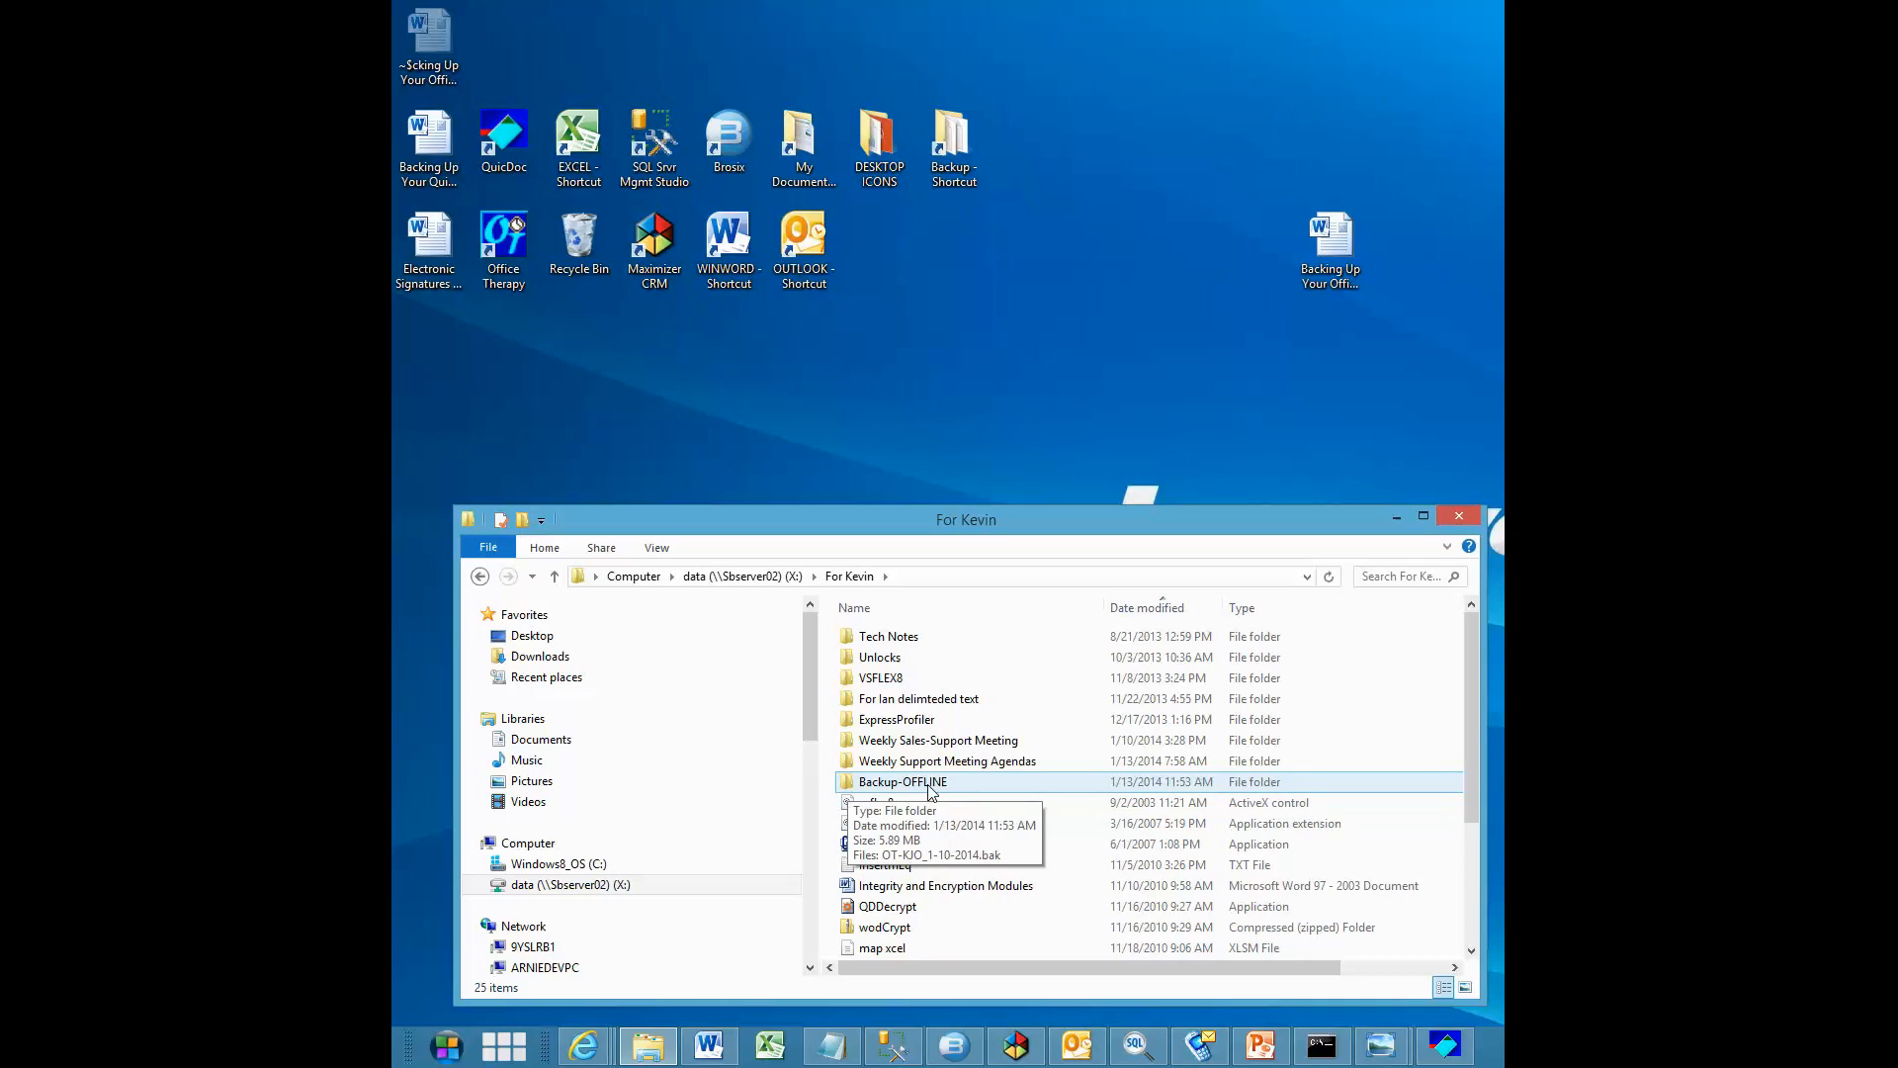
{"action": "double_click", "coordinate": [930, 784]}
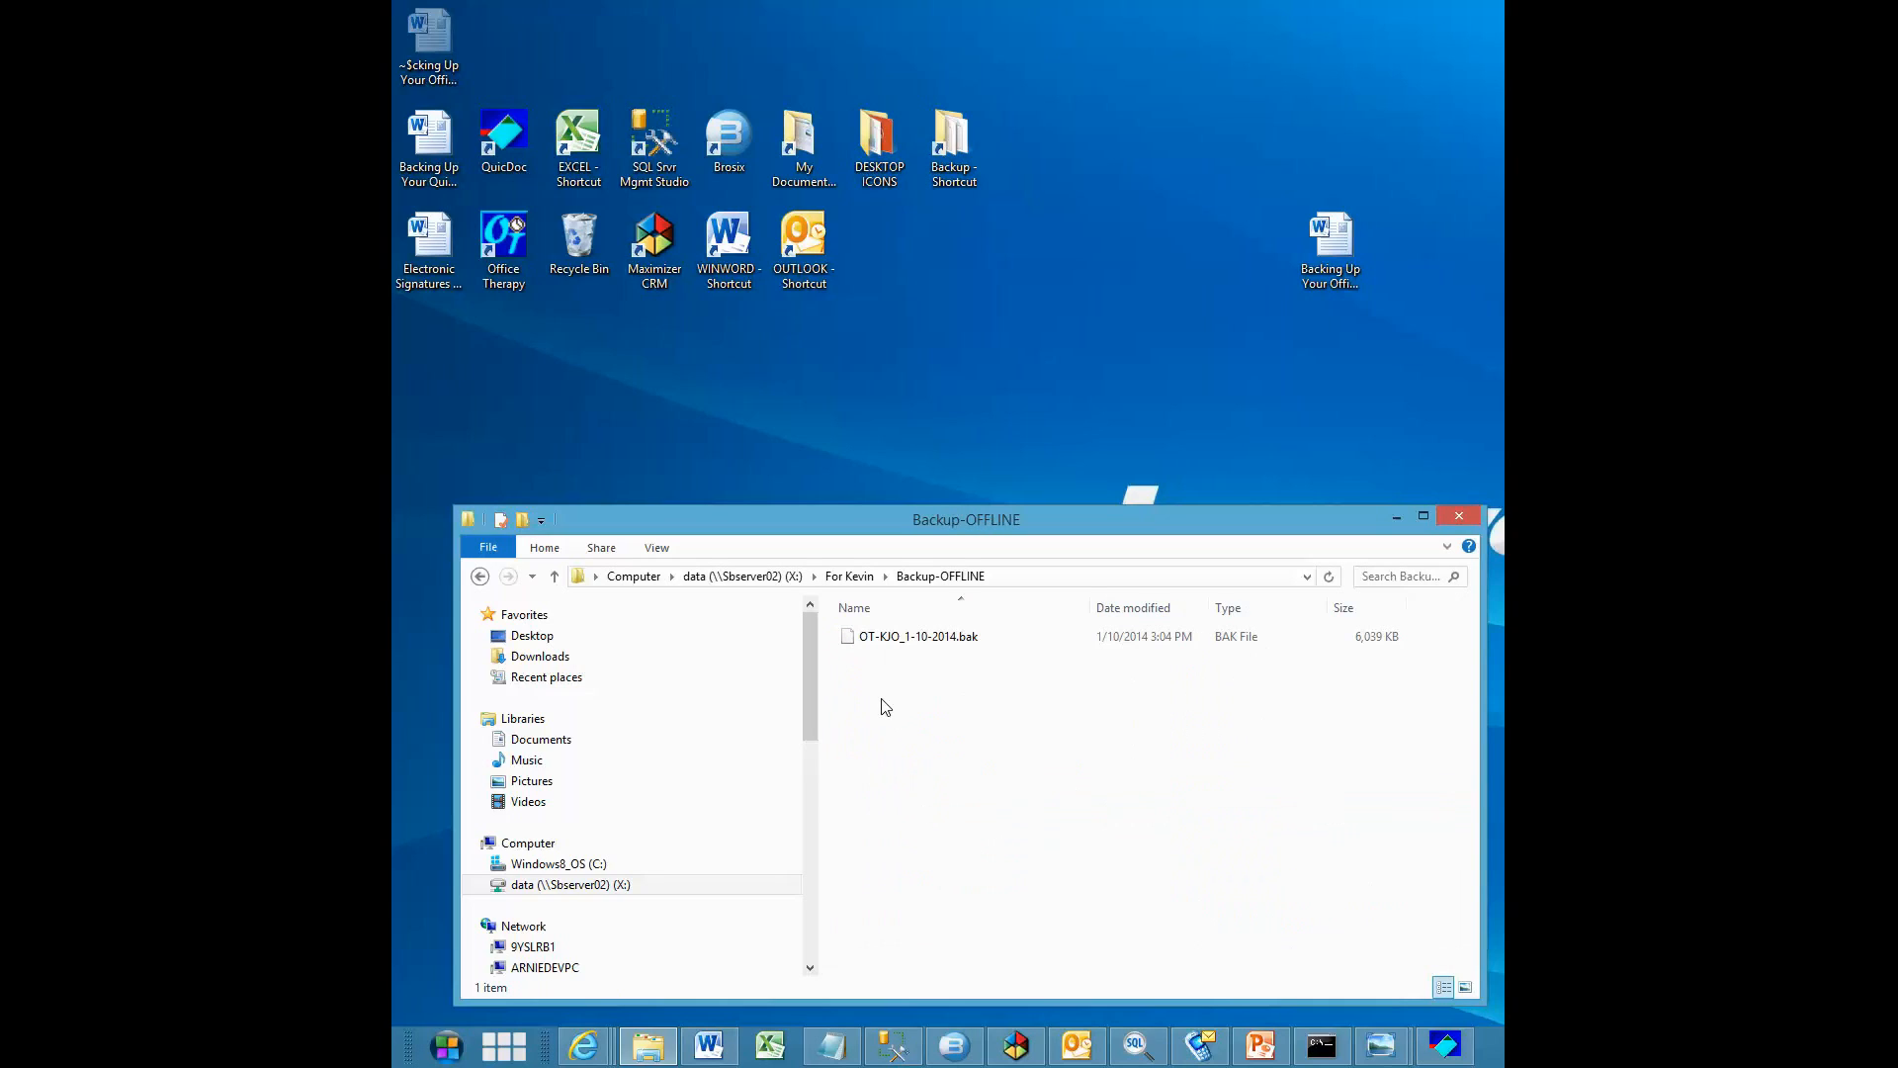
{"action": "right_click", "coordinate": [876, 698]}
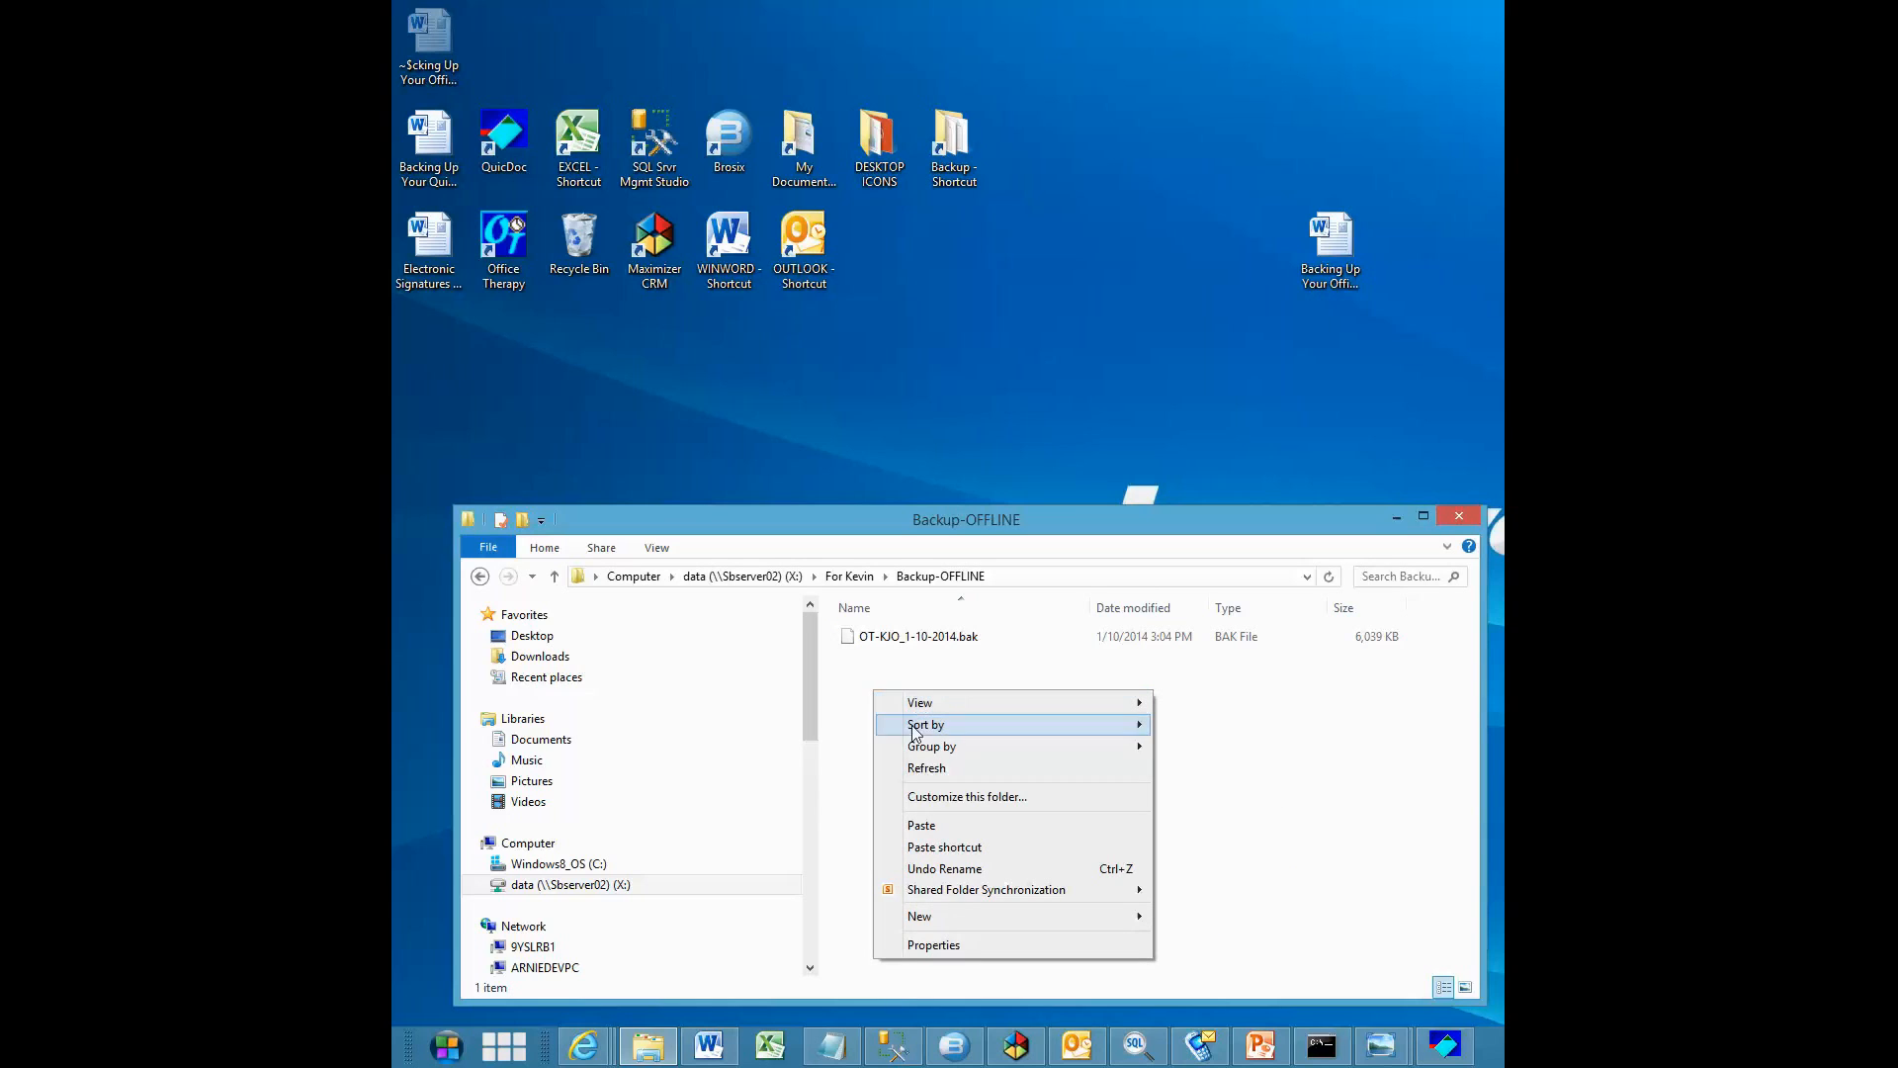
{"action": "left_click", "coordinate": [927, 829]}
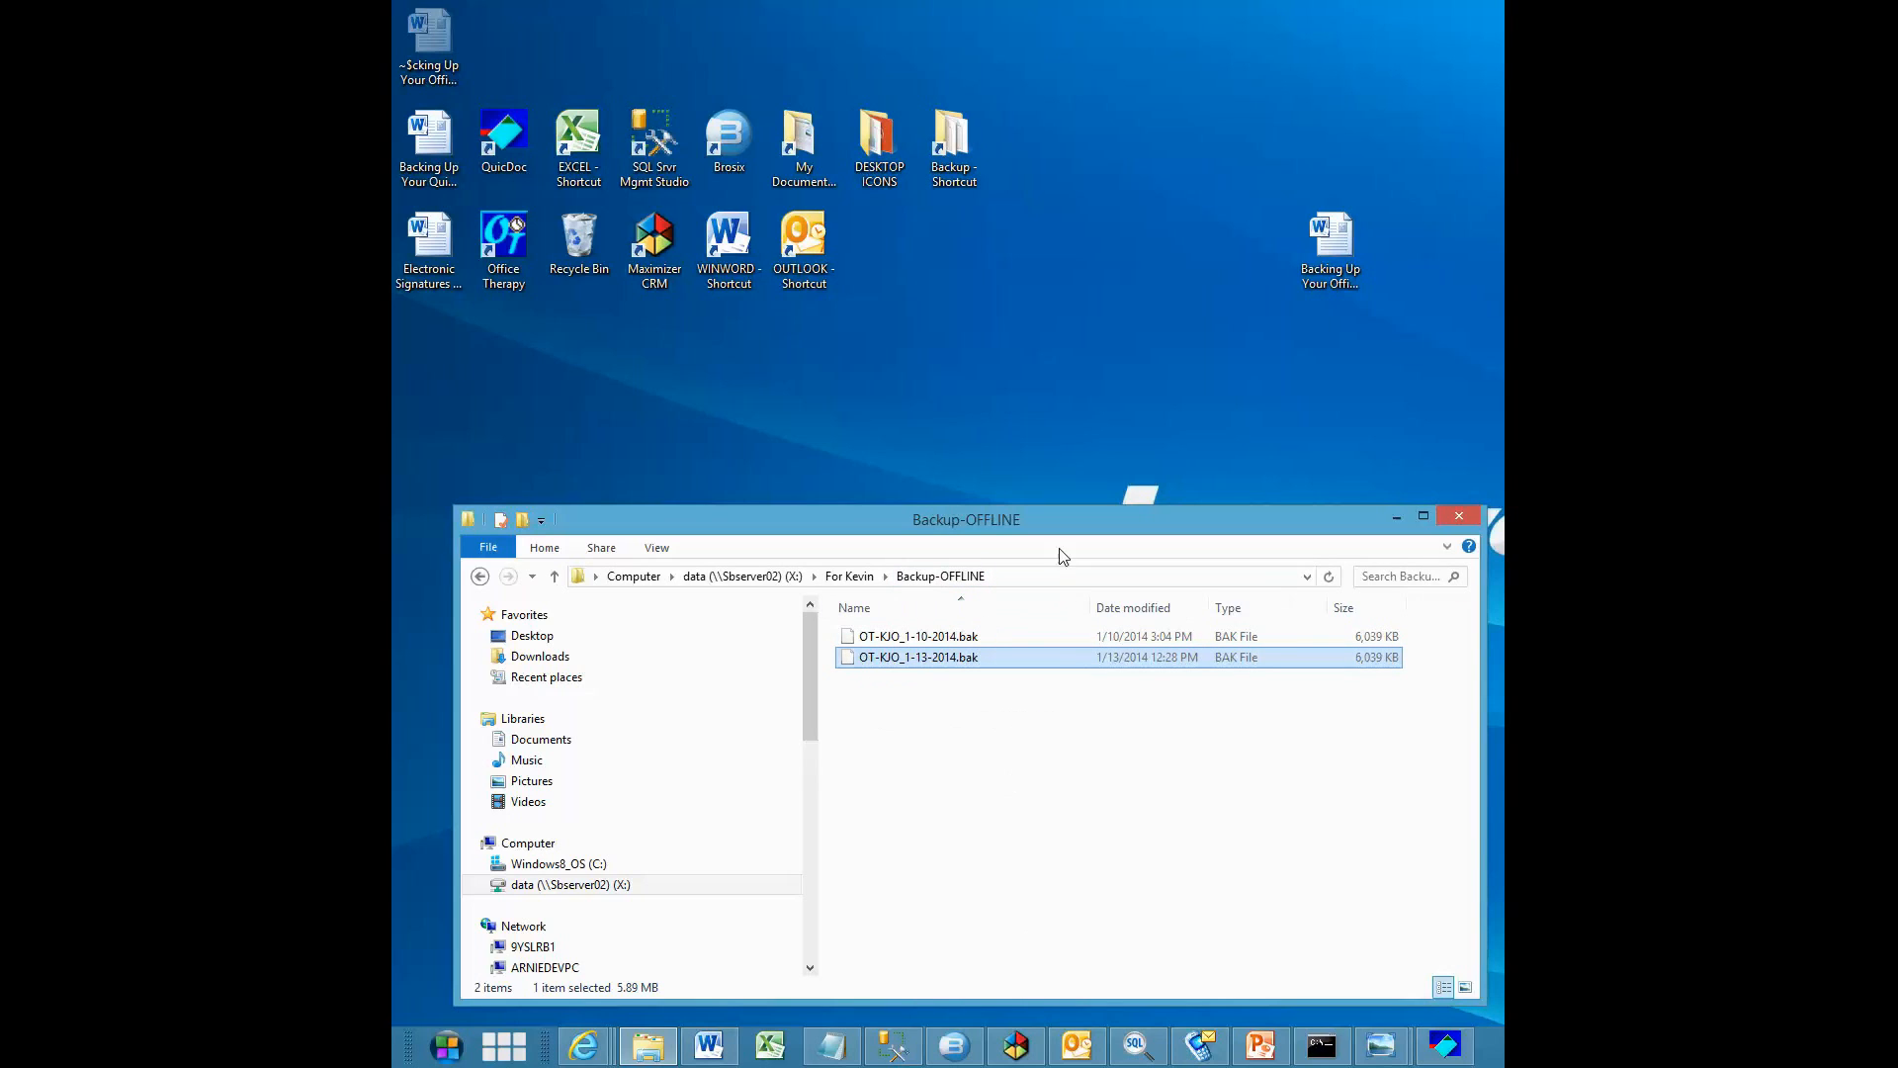
Compare the local Backup folder, opened from its desktop shortcut, with the Backup-OFFLINE folder, and close both windows
{"action": "double_click", "coordinate": [952, 176]}
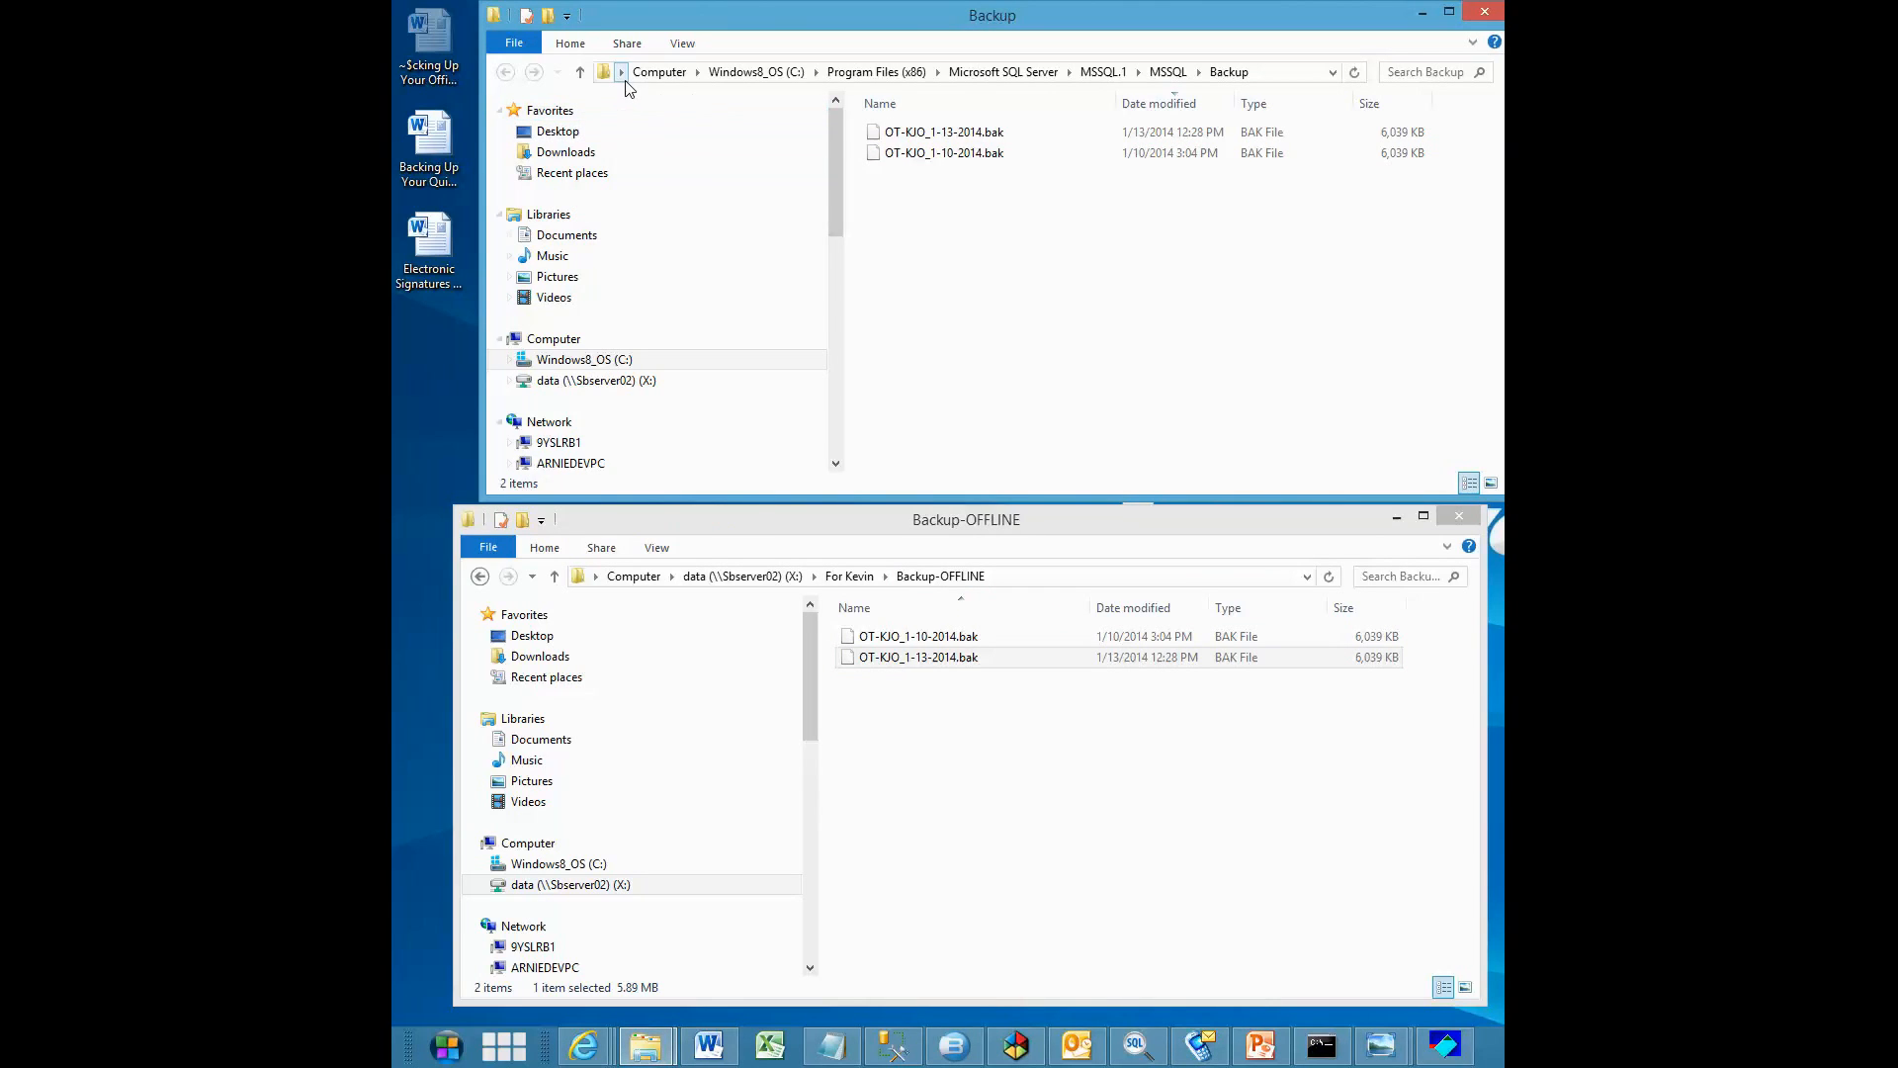
{"action": "left_click_drag", "start_coordinate": [721, 18], "coordinate": [696, 18]}
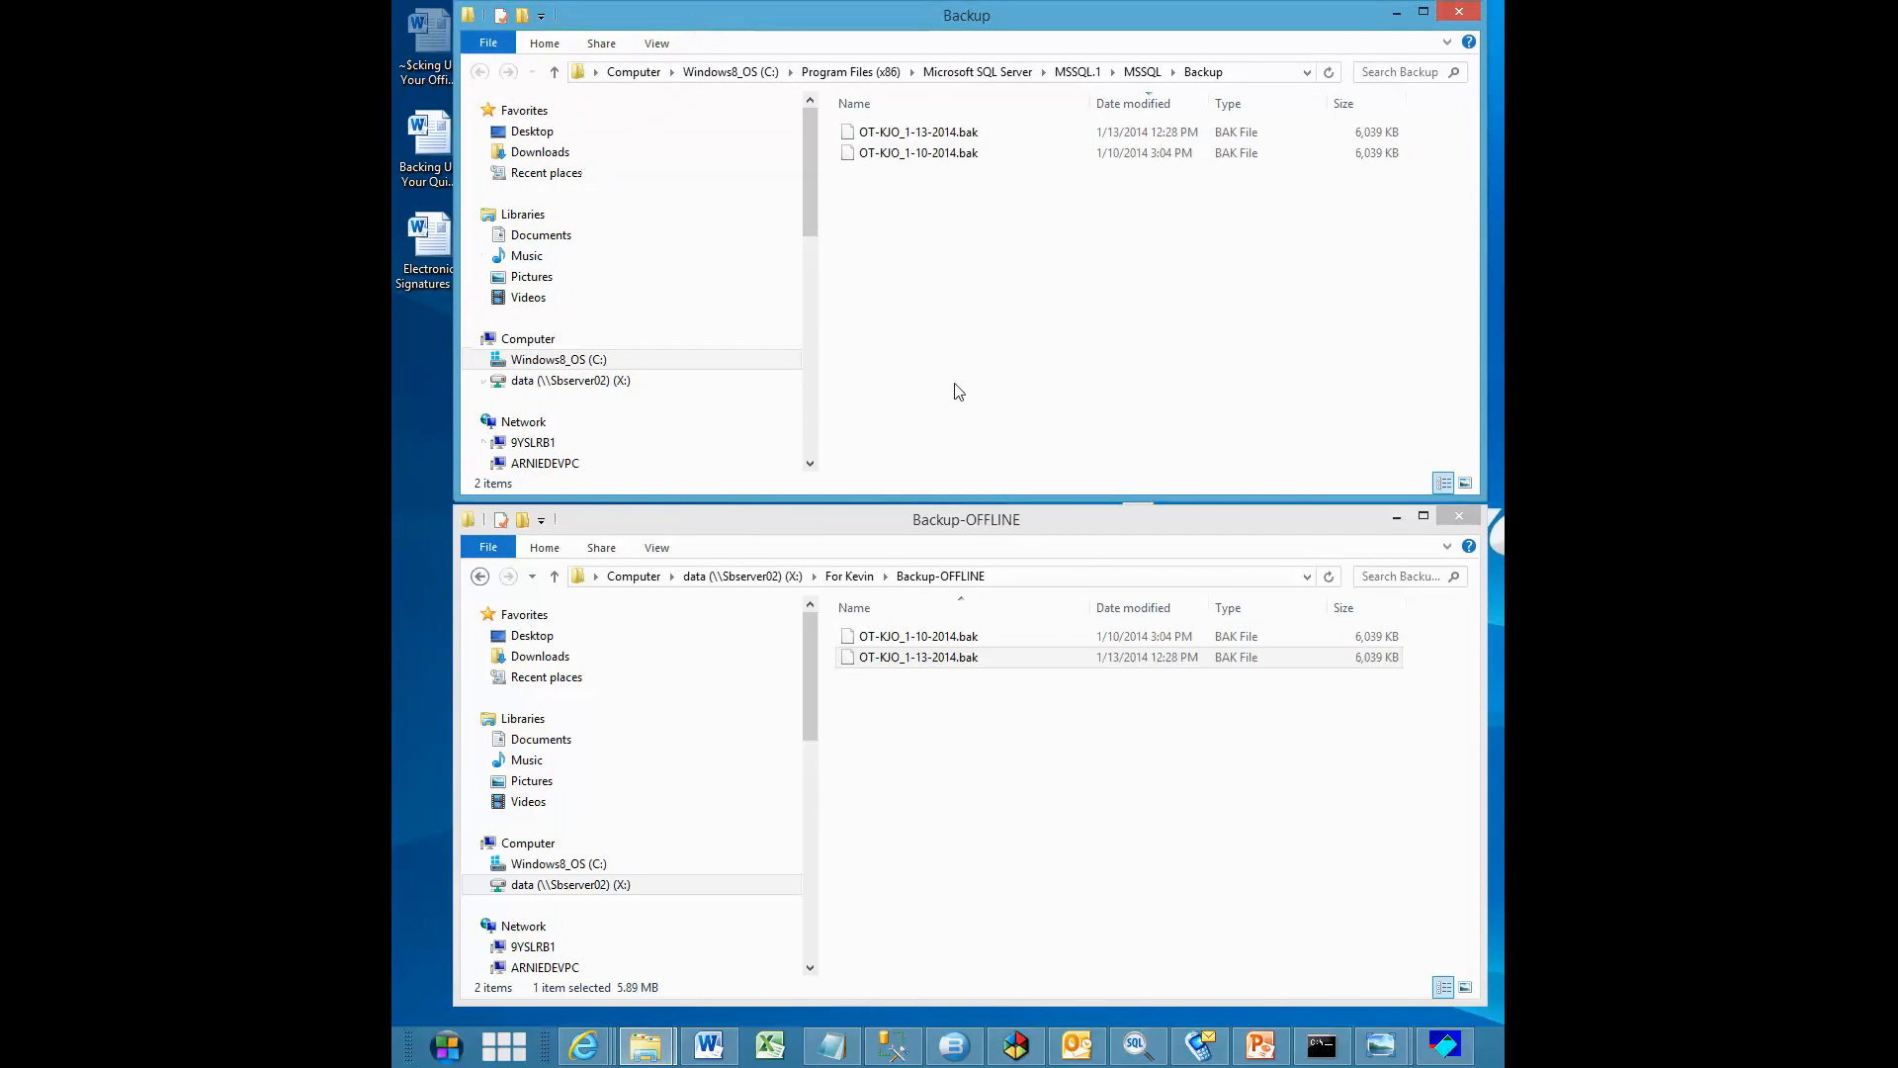
{"action": "left_click", "coordinate": [1075, 520]}
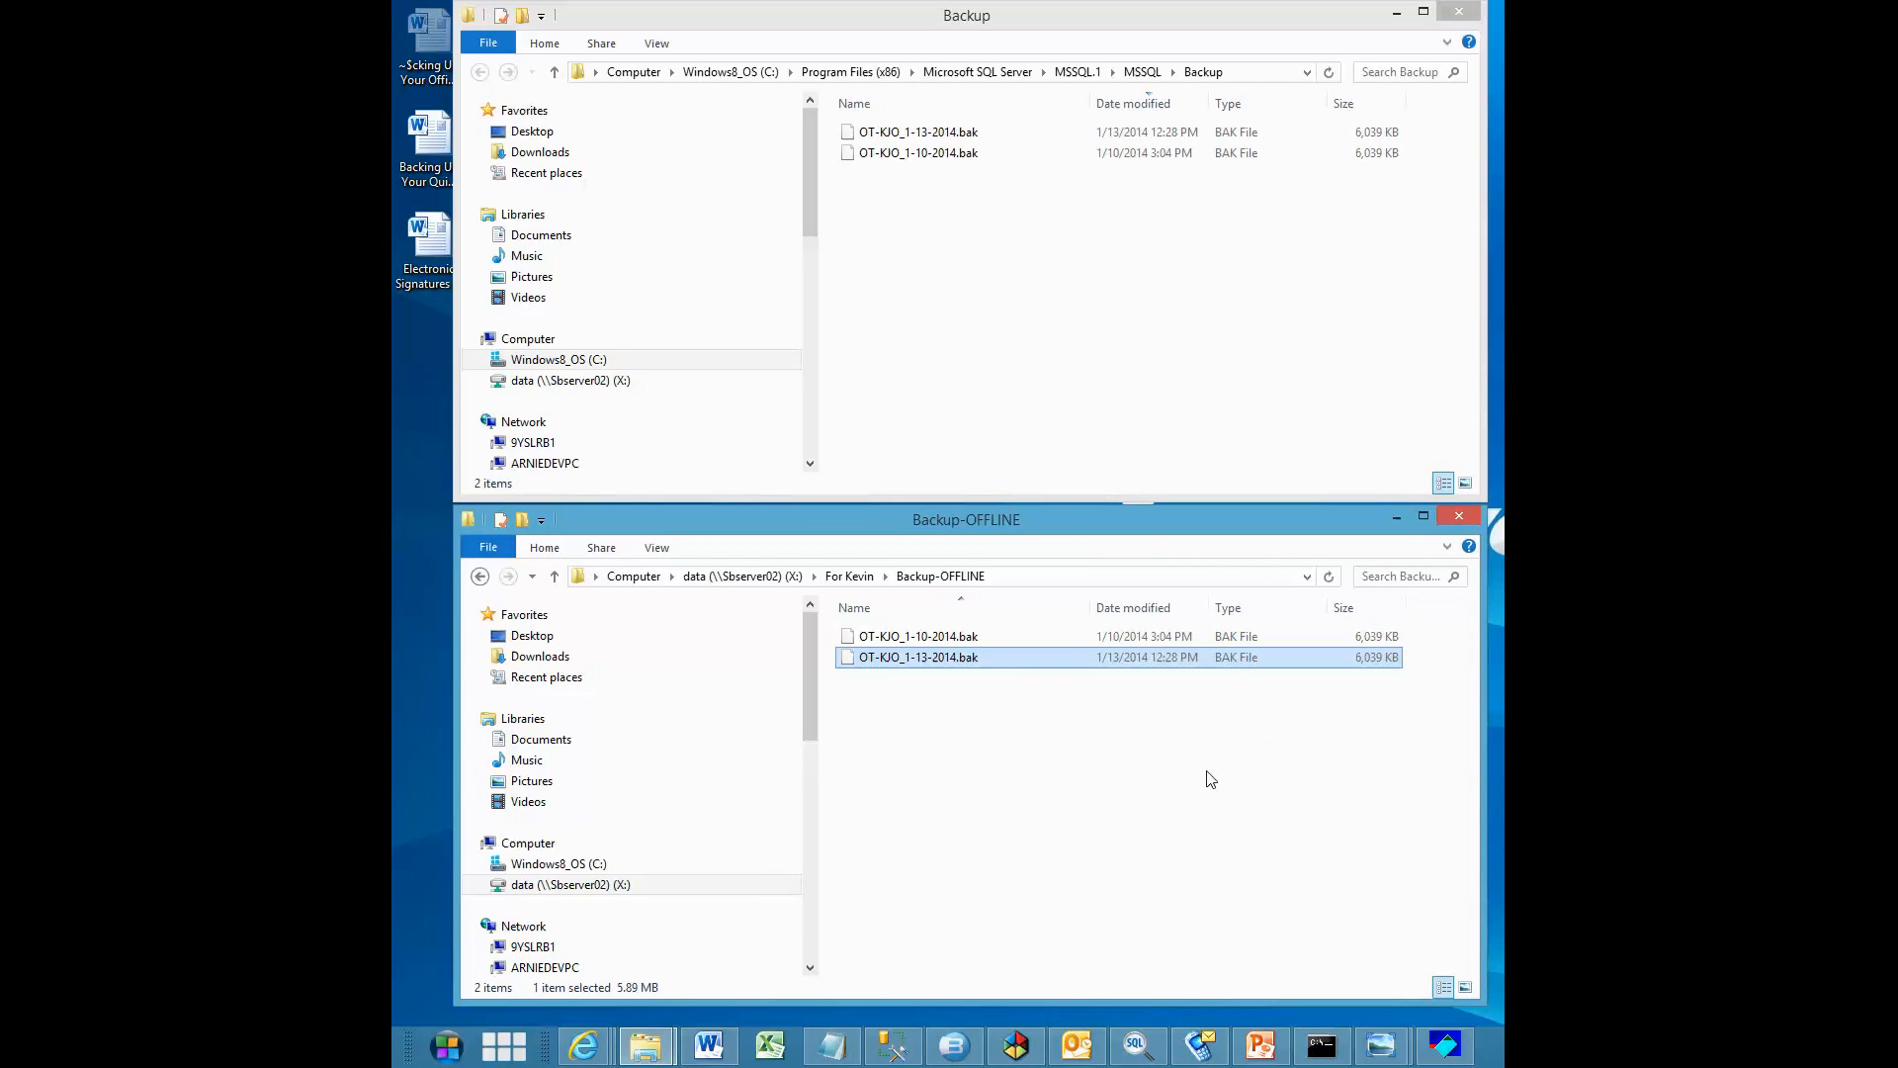
{"action": "left_click", "coordinate": [1460, 517]}
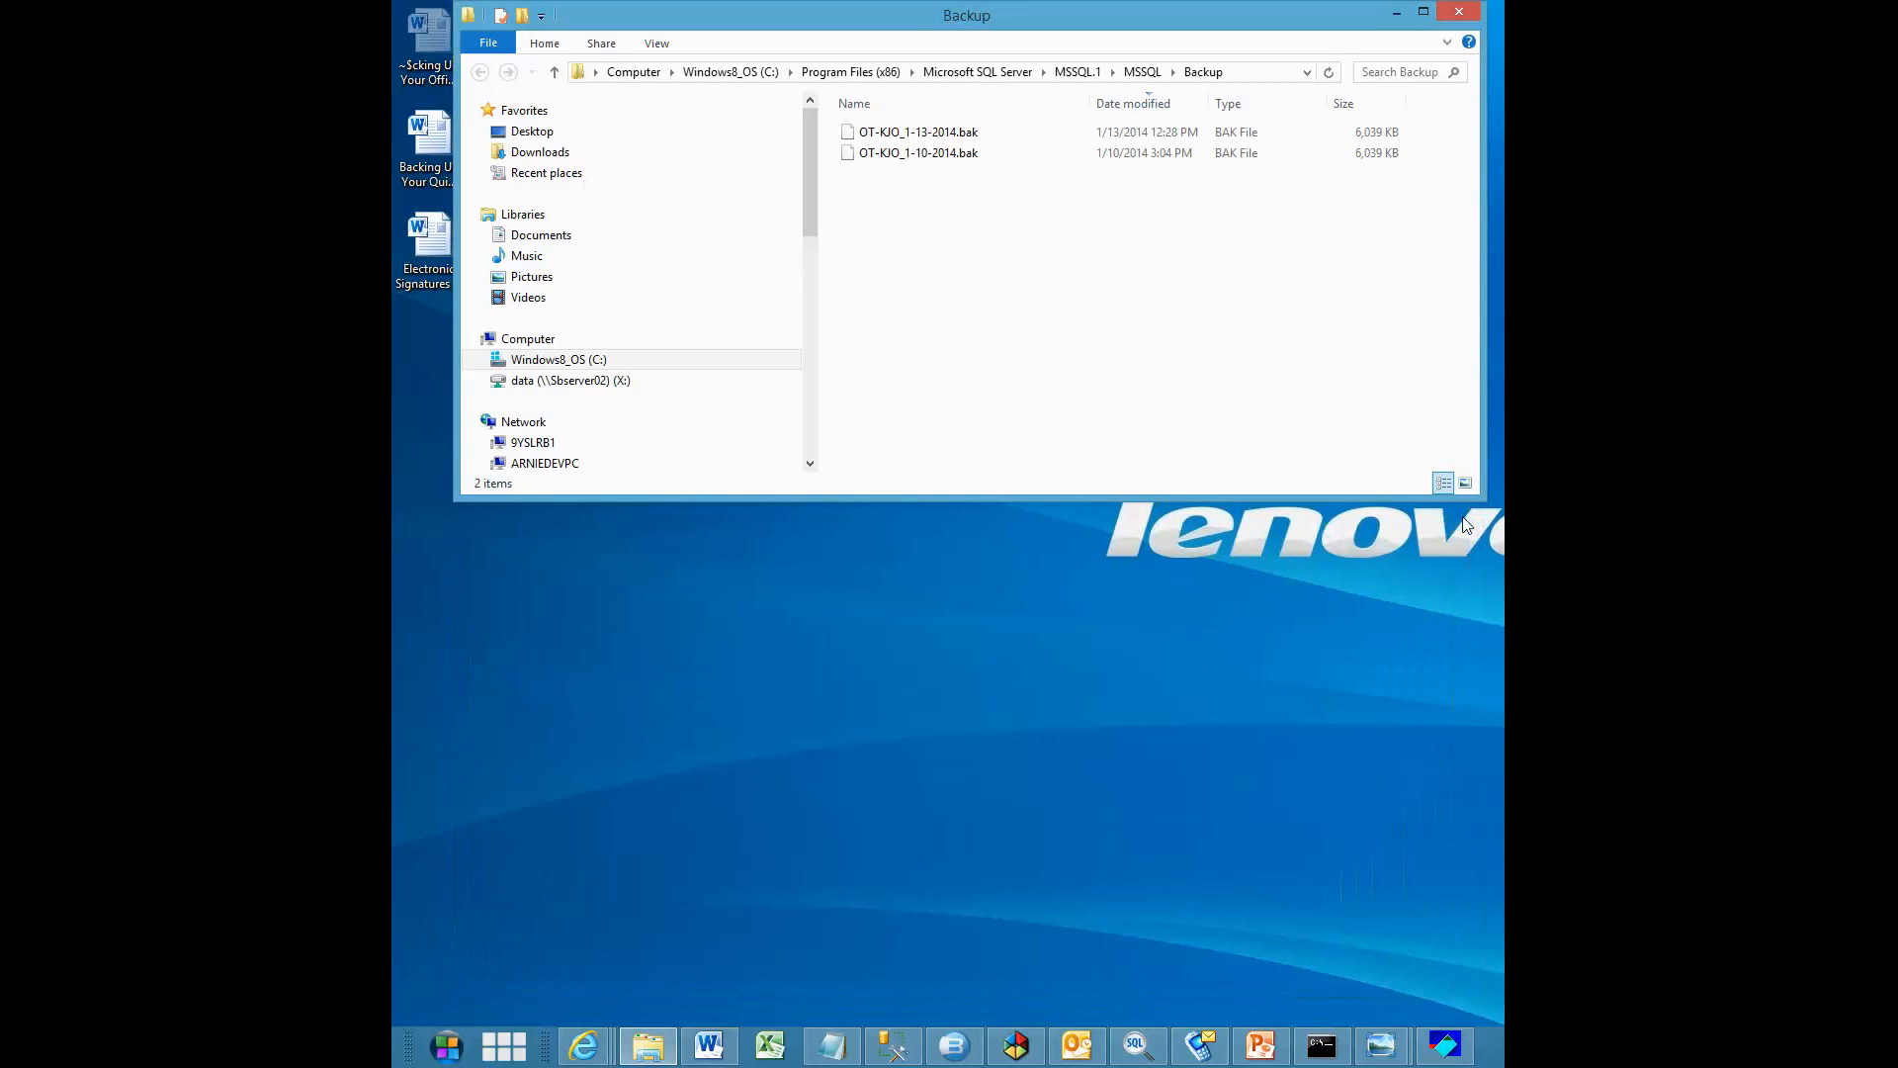
{"action": "left_click", "coordinate": [1460, 13]}
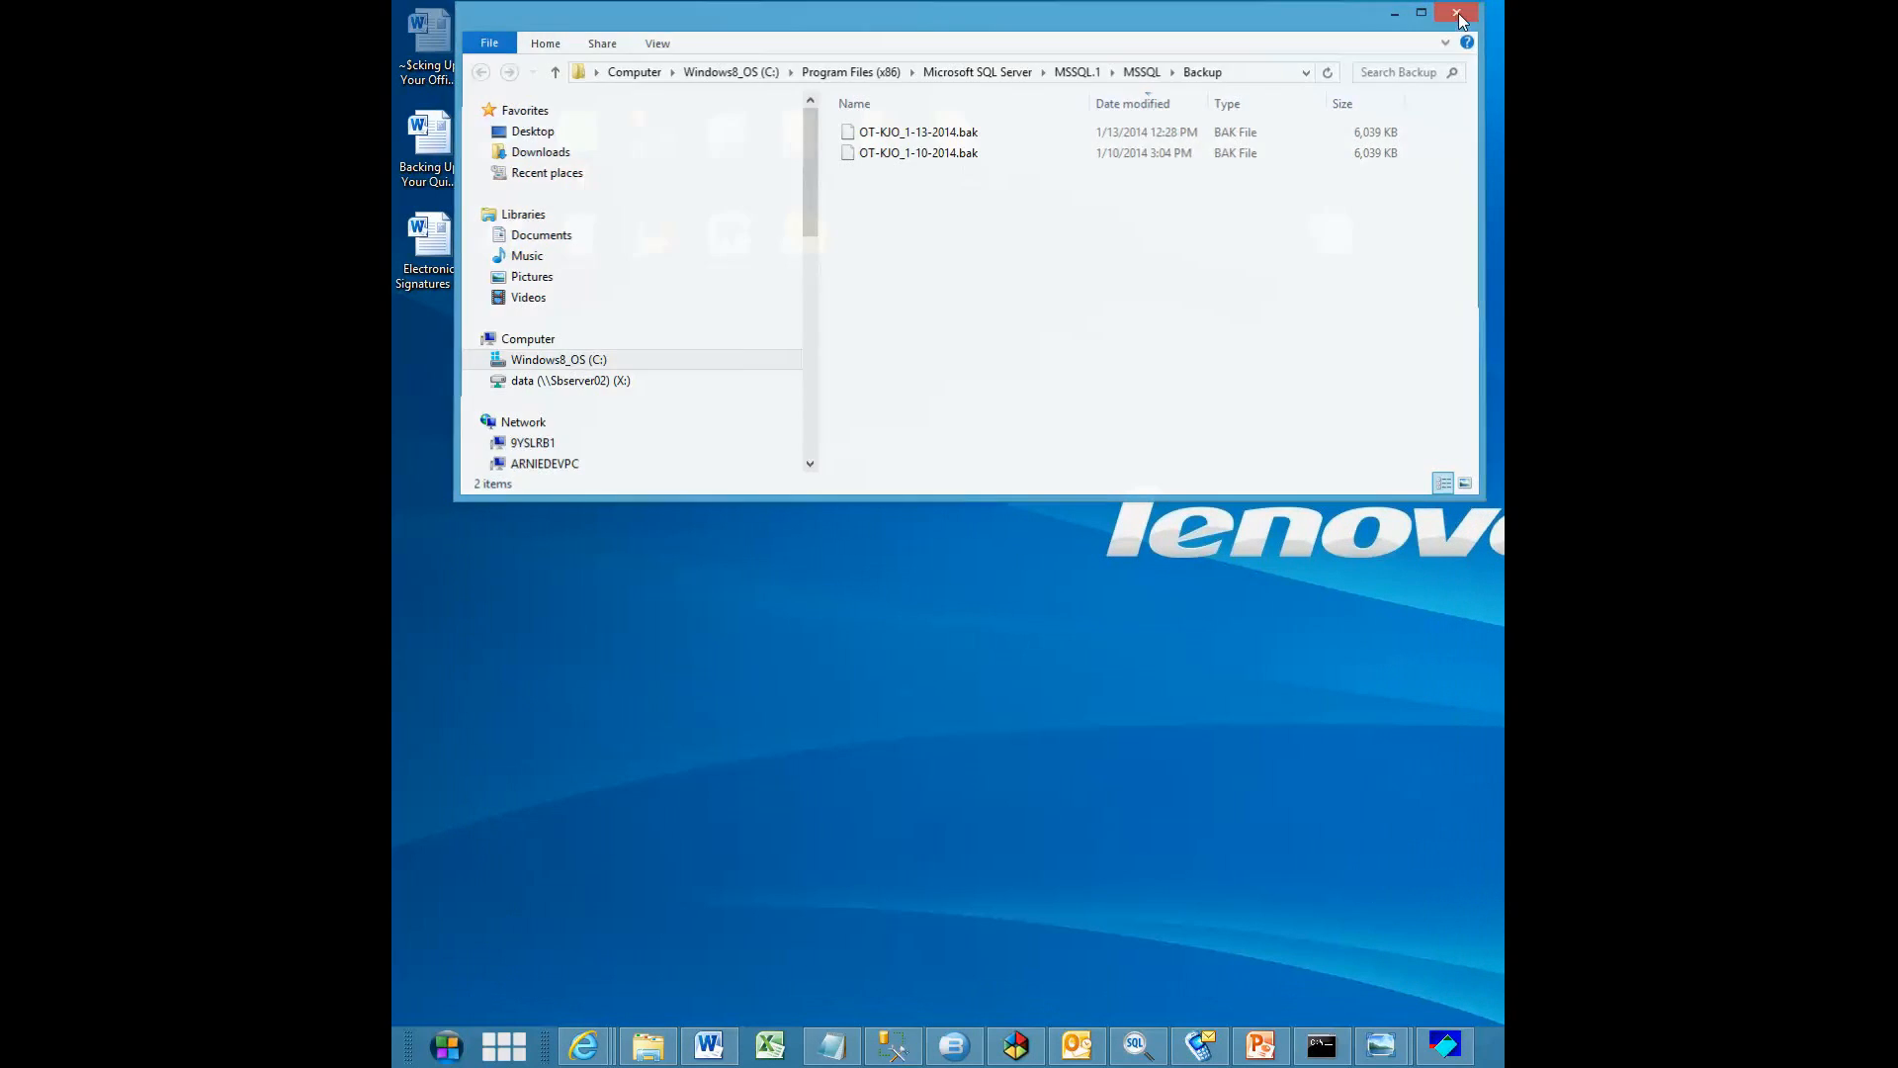